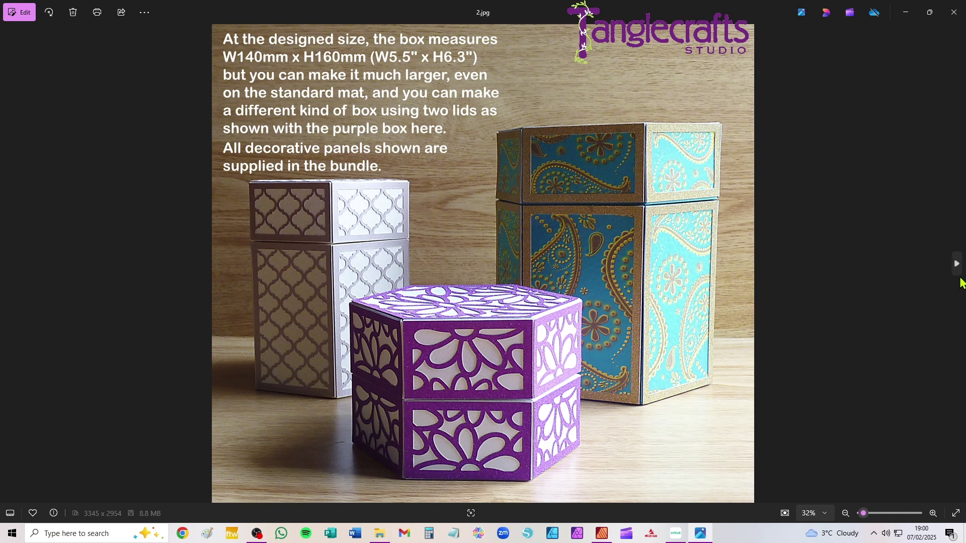
# Browse forward through the box photos from 2.jpg to 11.jpg to examine the finished hexagonal boxes and their decorative panels.
pyautogui.click(956, 263)
pyautogui.click(956, 264)
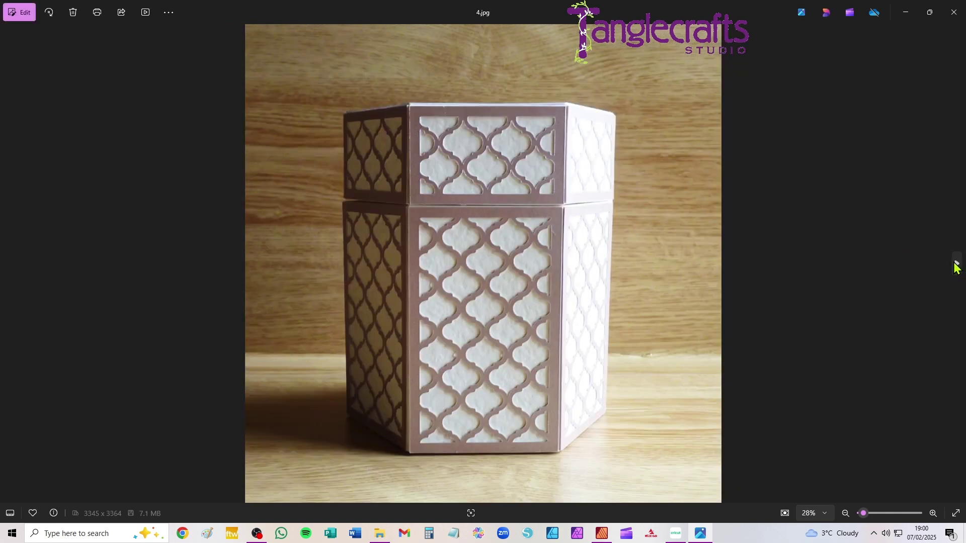
pyautogui.click(956, 263)
pyautogui.click(956, 264)
pyautogui.click(956, 264)
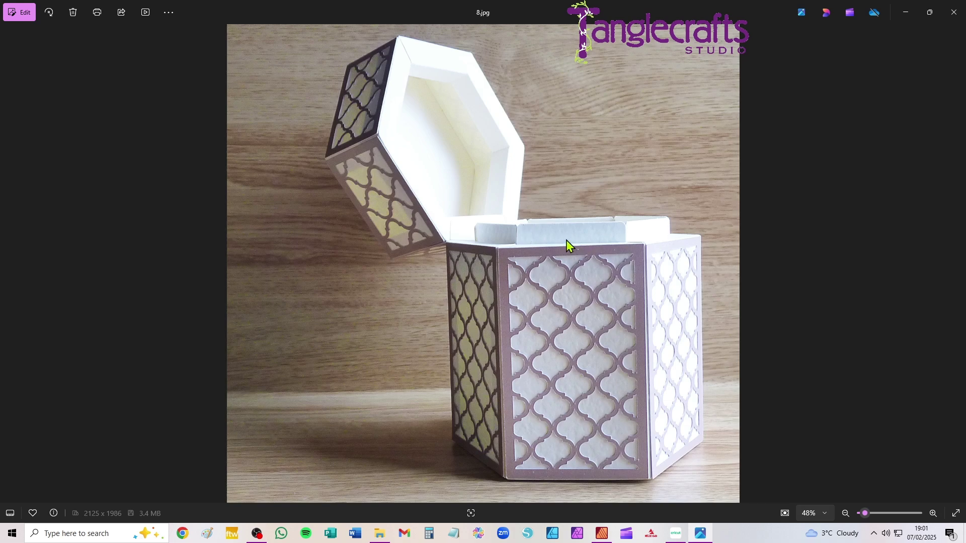
pyautogui.click(957, 265)
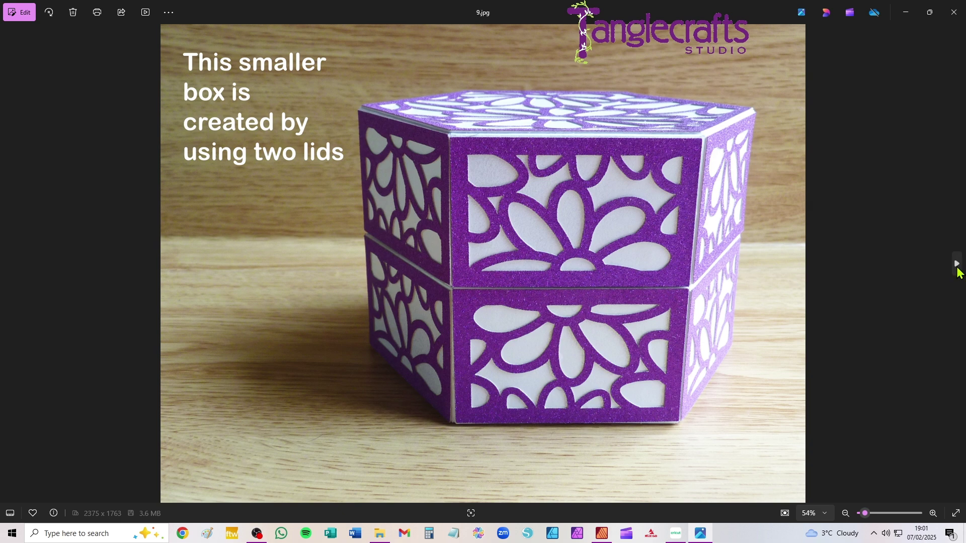
pyautogui.click(956, 266)
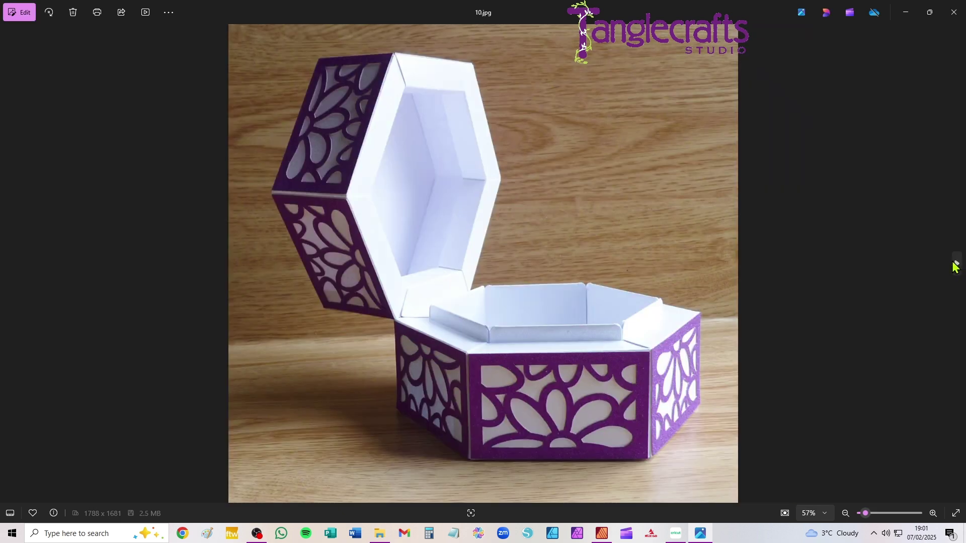
pyautogui.click(957, 265)
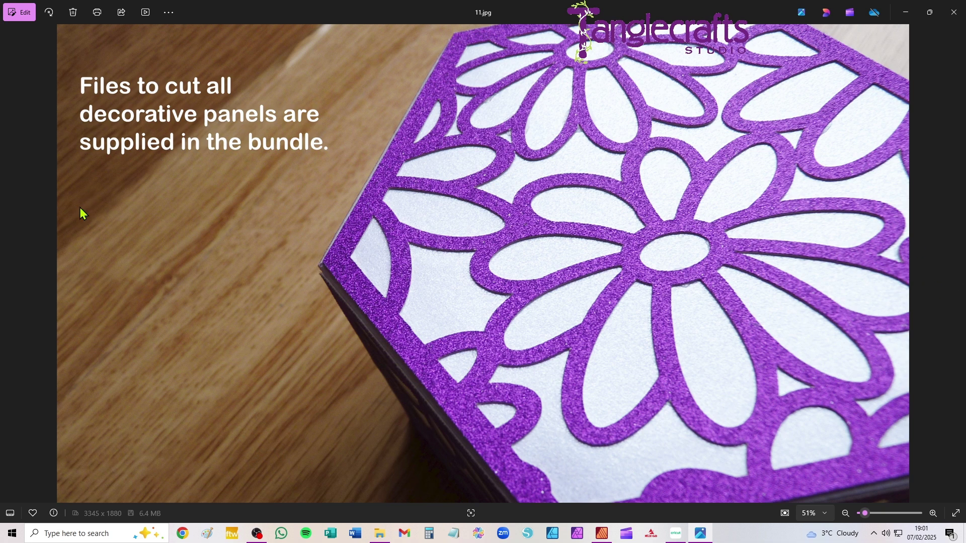
# Go back through the photos to 2.jpg, reviewing the opened boxes, the lattice-panel box and the turquoise paisley box.
pyautogui.click(10, 264)
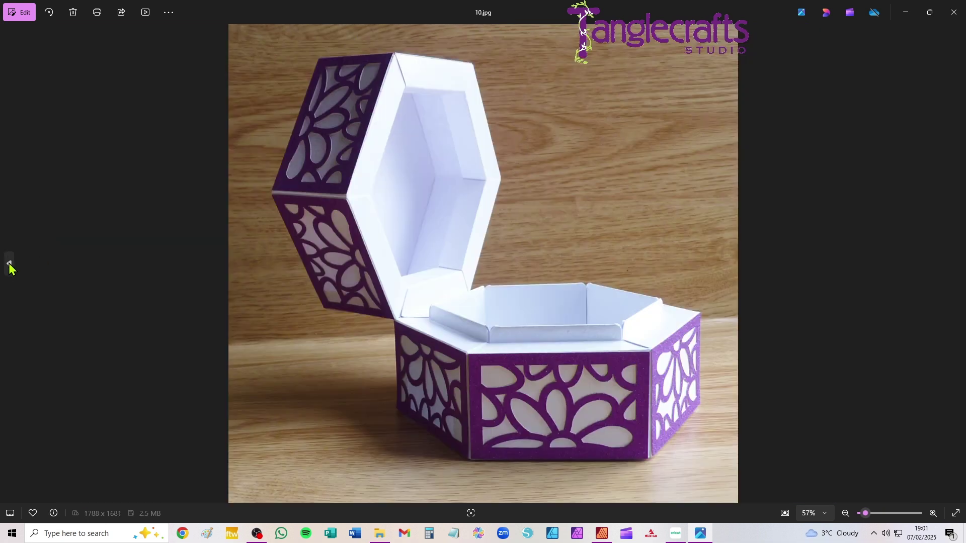
pyautogui.click(10, 263)
pyautogui.click(11, 264)
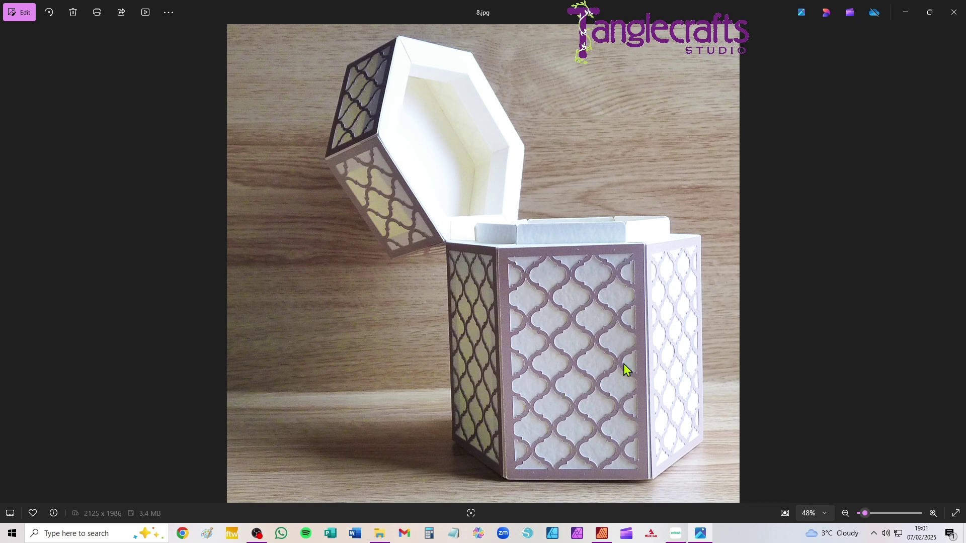
pyautogui.click(9, 263)
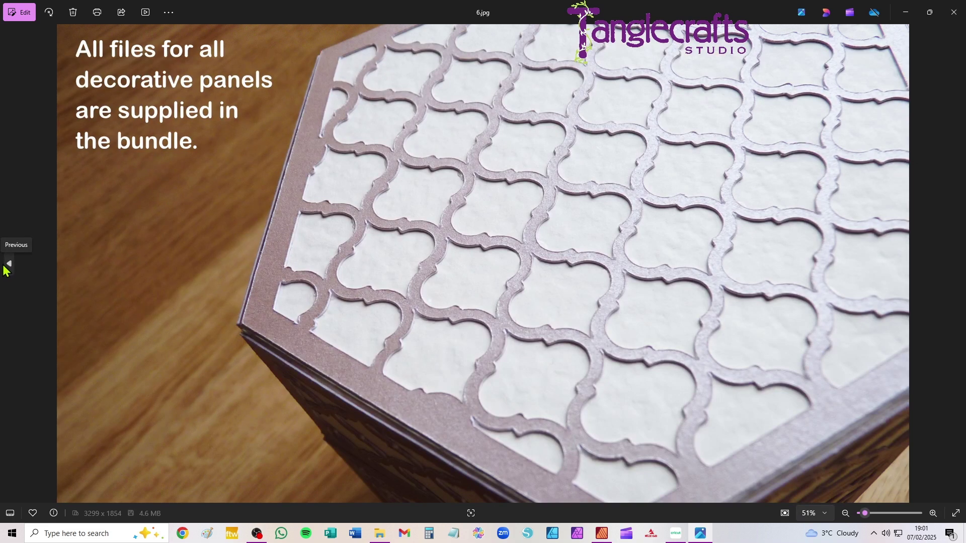
pyautogui.click(8, 264)
pyautogui.click(9, 264)
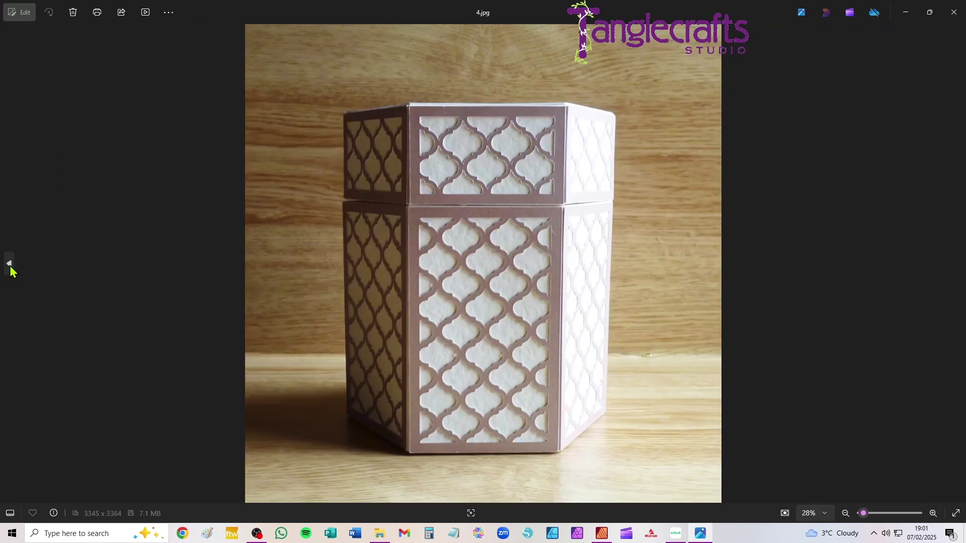
pyautogui.click(9, 264)
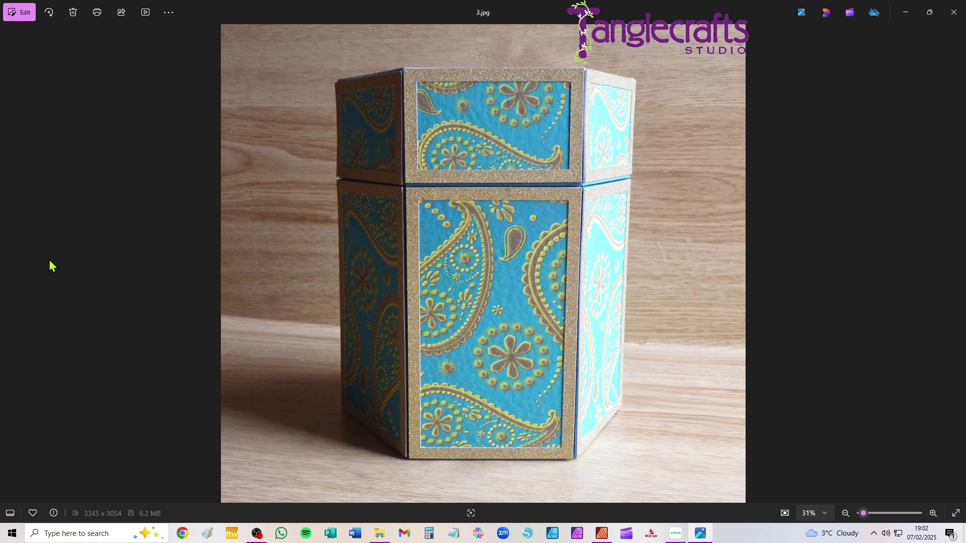
pyautogui.click(10, 263)
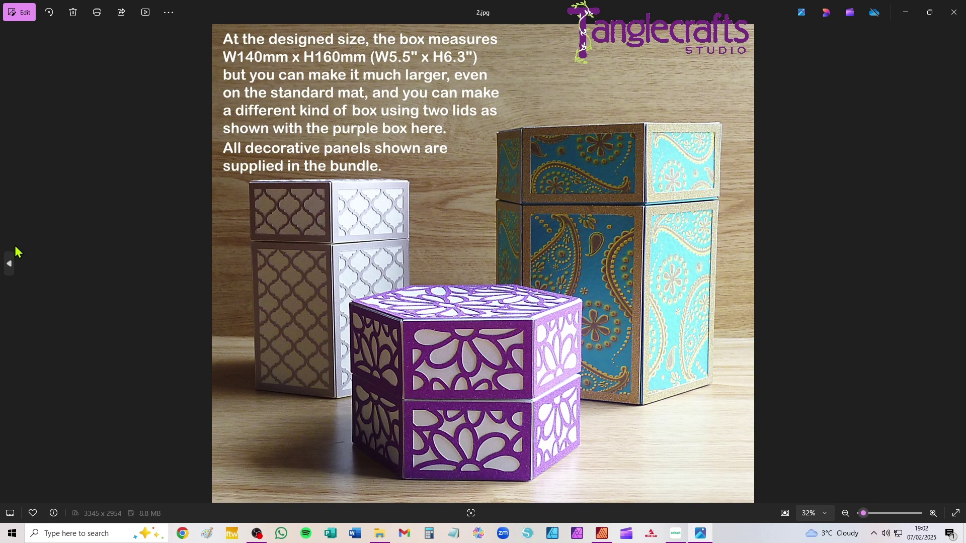
# Switch to Cricut Design Space and upload Hex_Box_Hinged_Lid.svg from the SVGs folder onto the blank canvas.
pyautogui.click(680, 538)
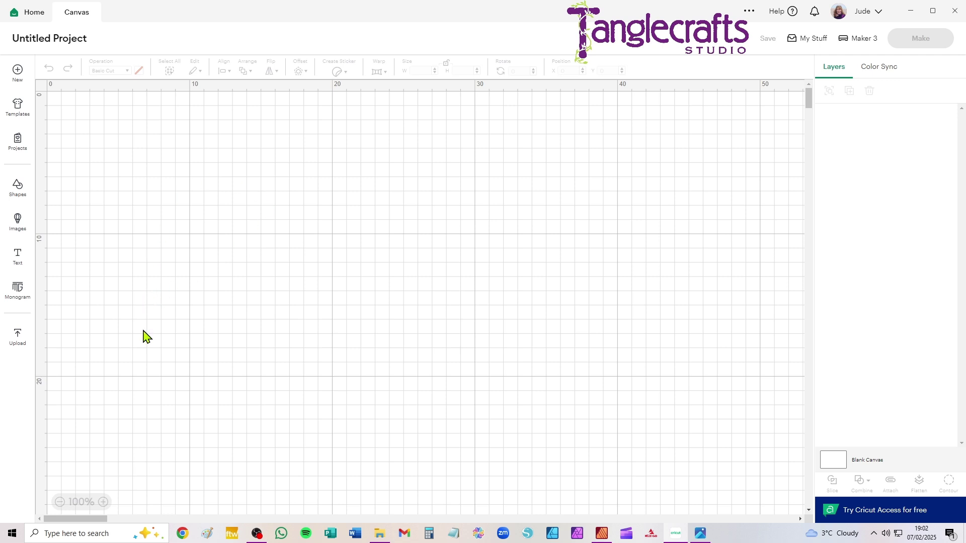
pyautogui.click(29, 338)
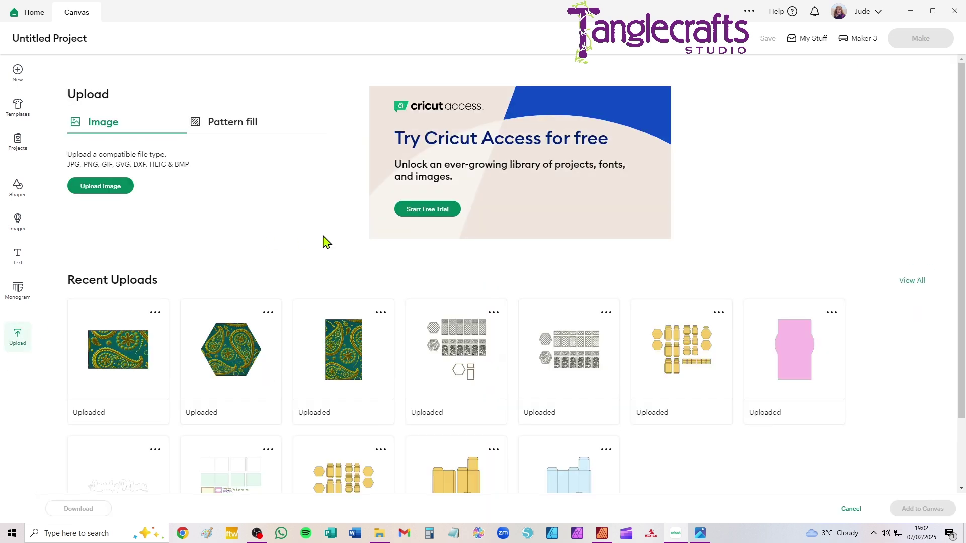
pyautogui.click(89, 187)
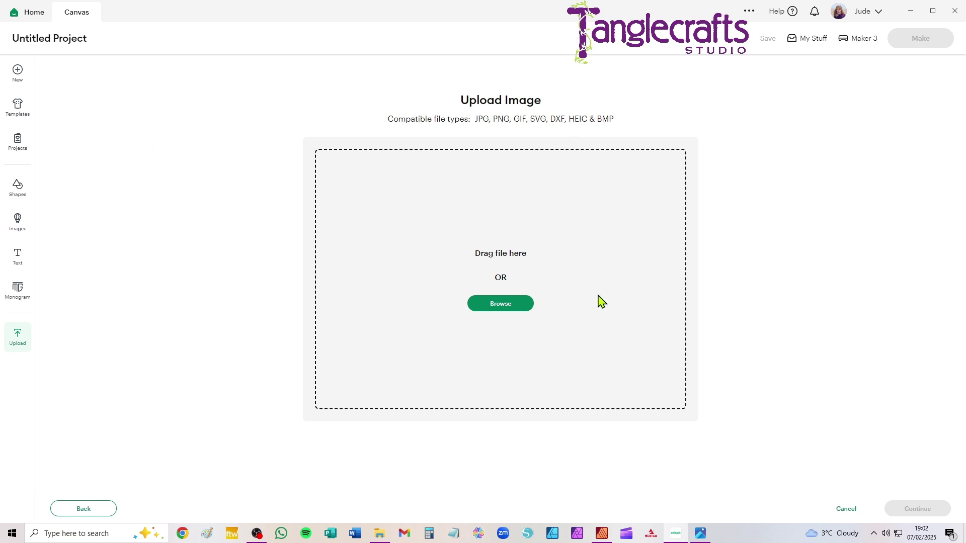
pyautogui.click(492, 309)
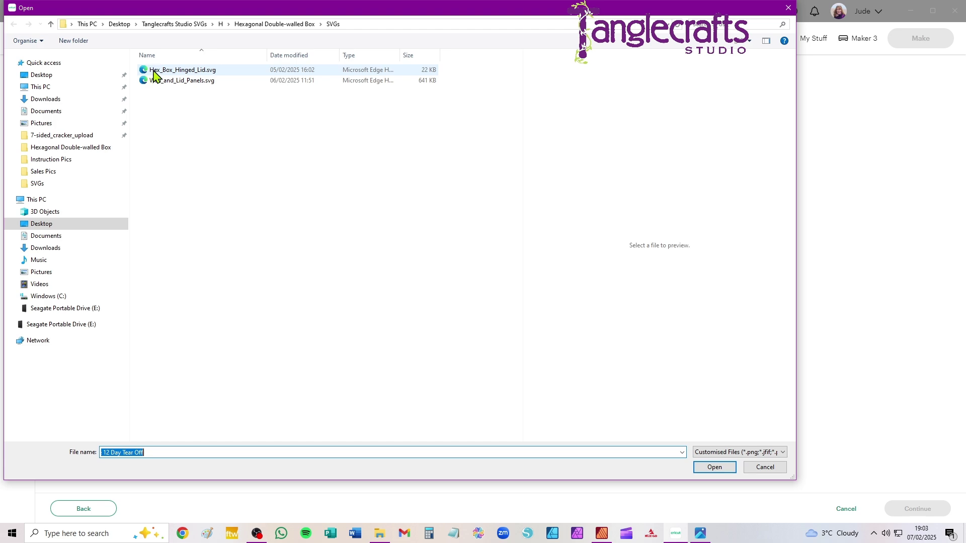
pyautogui.click(172, 73)
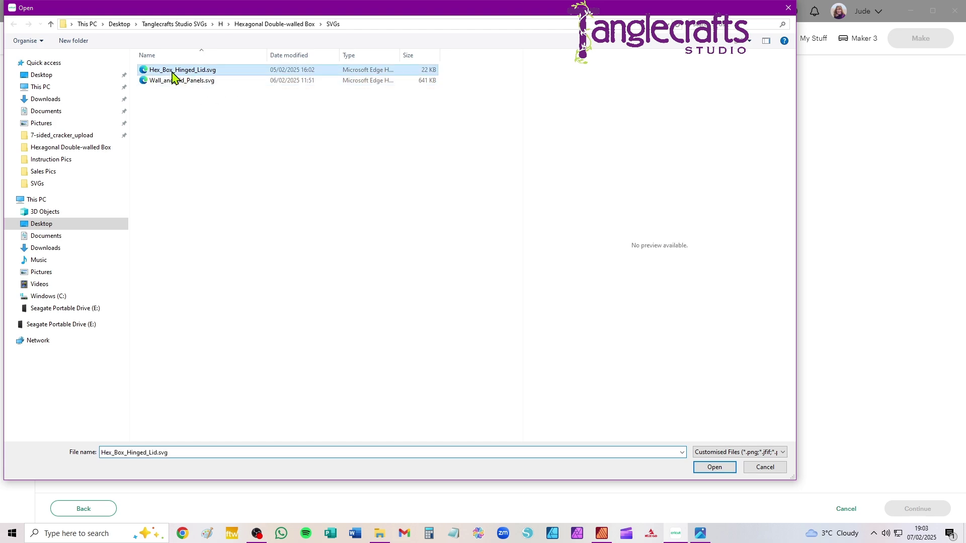
pyautogui.click(713, 468)
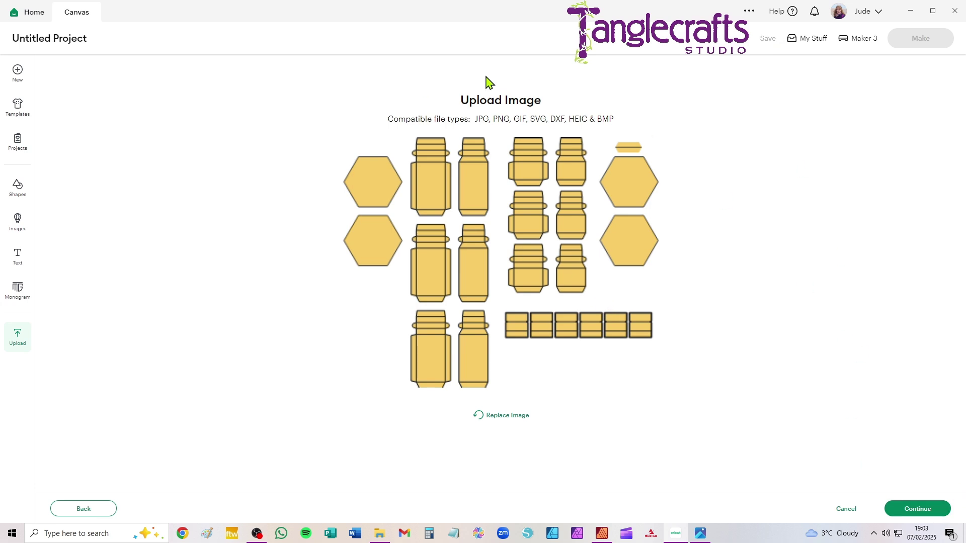
pyautogui.click(919, 512)
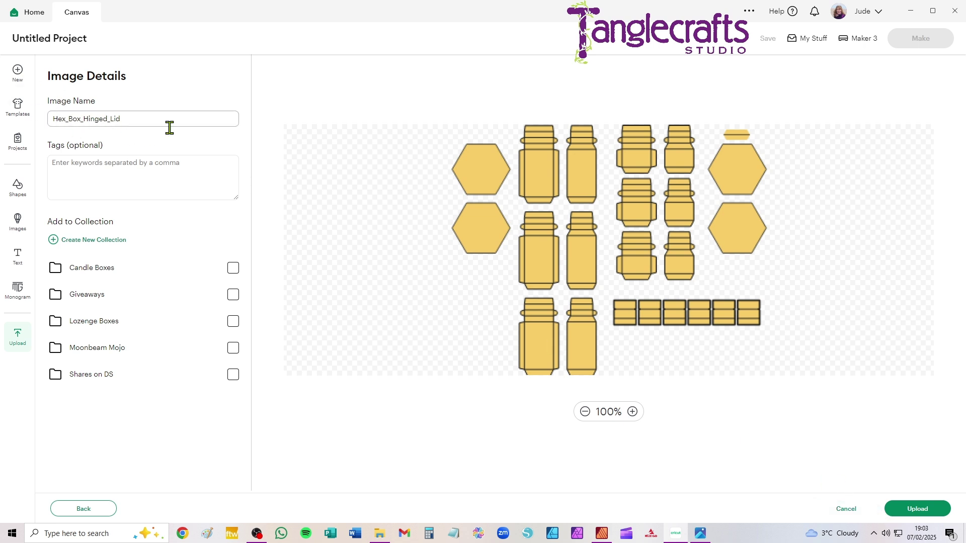
pyautogui.click(917, 513)
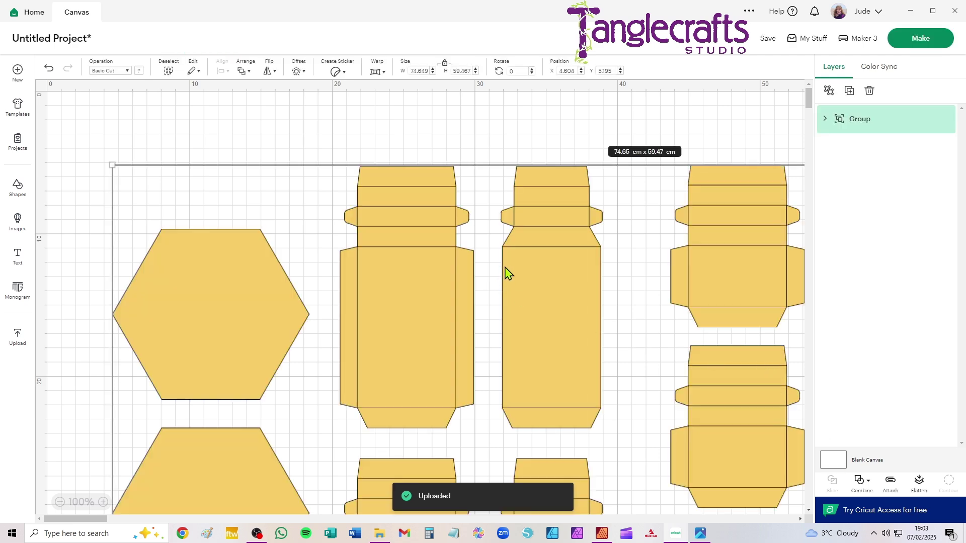
# Move the imported box group to about X 29 cm, Y 5.4 cm on the canvas and ungroup it.
pyautogui.scroll(-6, 506, 266)
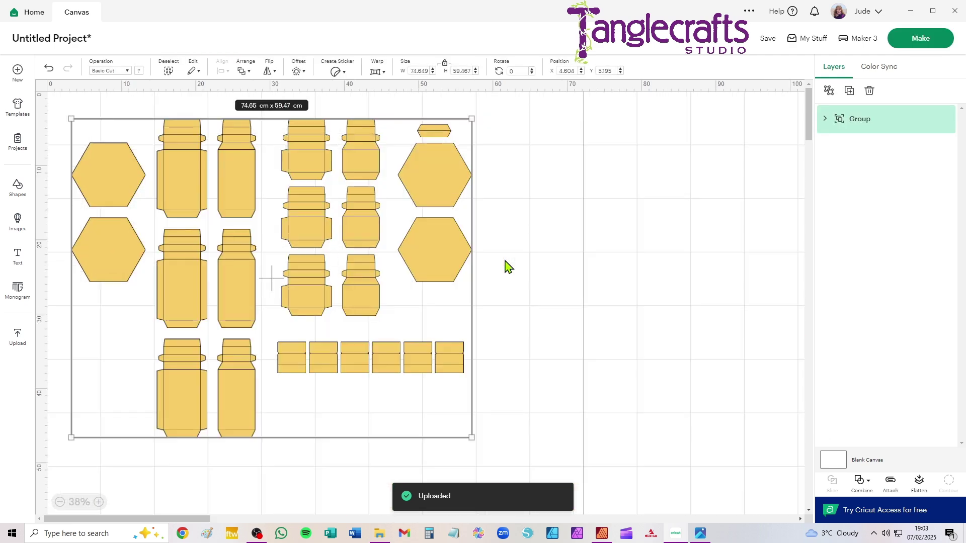
pyautogui.moveTo(437, 232); pyautogui.dragTo(494, 233)
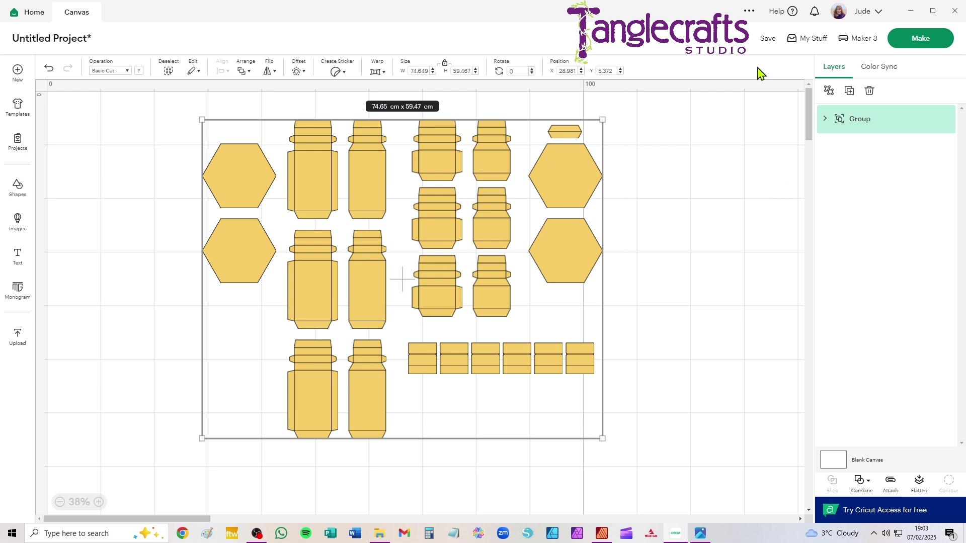
pyautogui.click(828, 91)
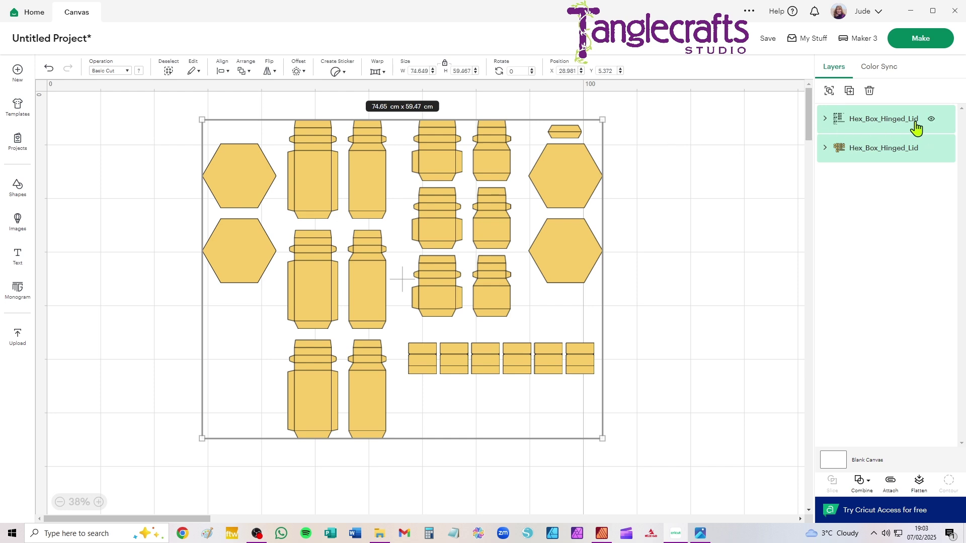
pyautogui.click(736, 138)
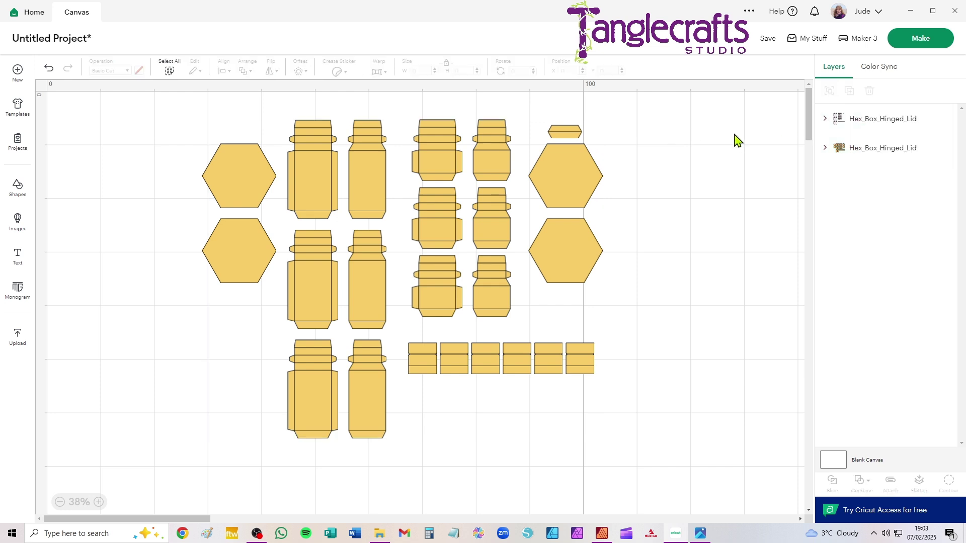
# Change the operation of the upper Hex_Box_Hinged_Lid layer, which holds the fold lines, from cutting to Score.
pyautogui.click(891, 125)
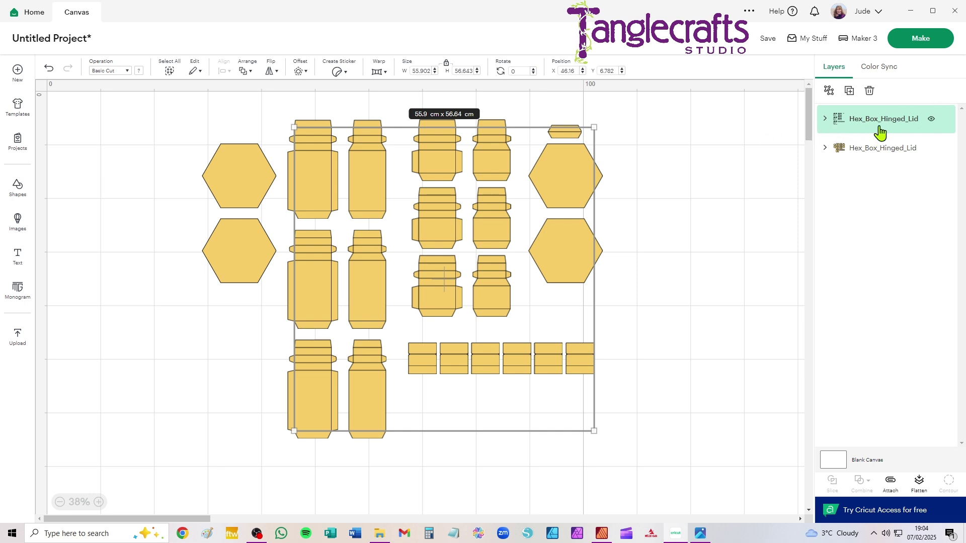
pyautogui.click(102, 71)
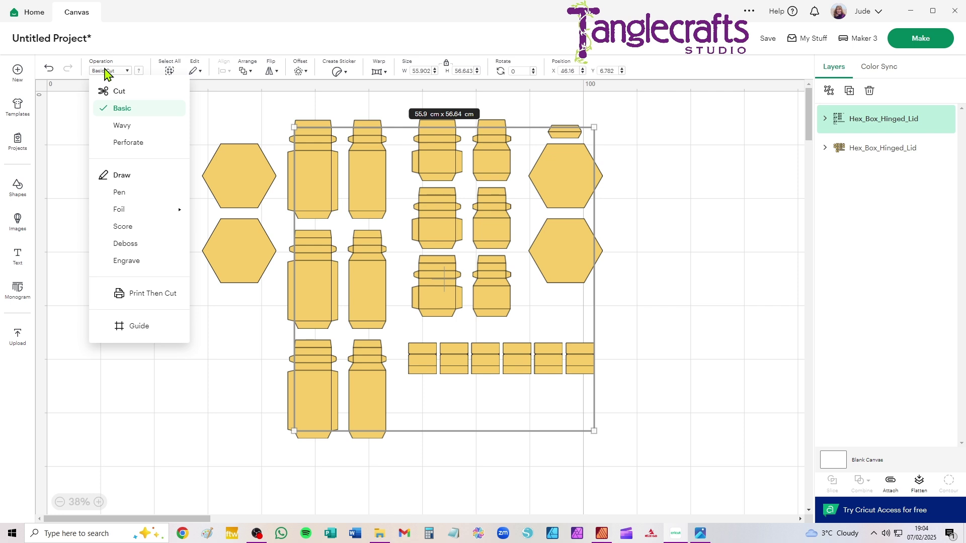
pyautogui.click(121, 228)
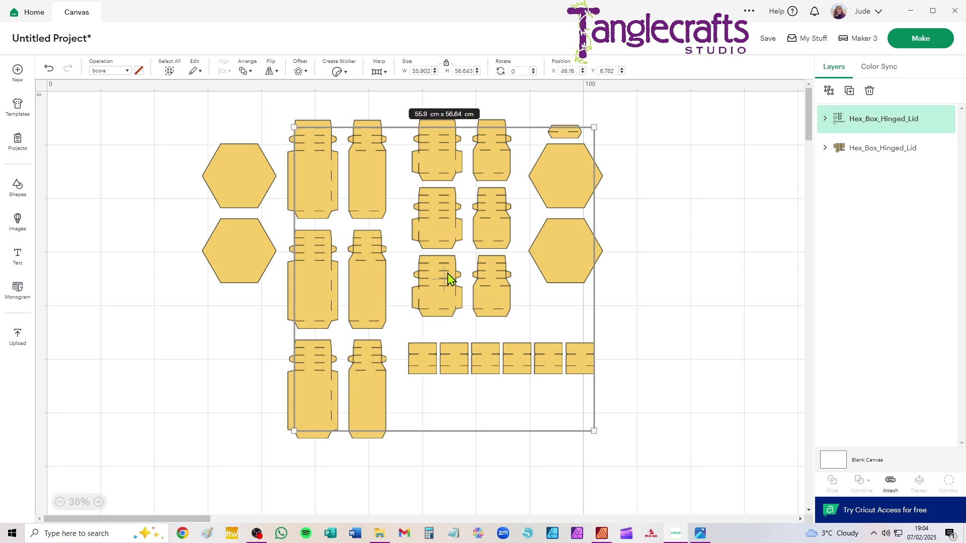
pyautogui.scroll(3, 449, 279)
pyautogui.scroll(3, 449, 276)
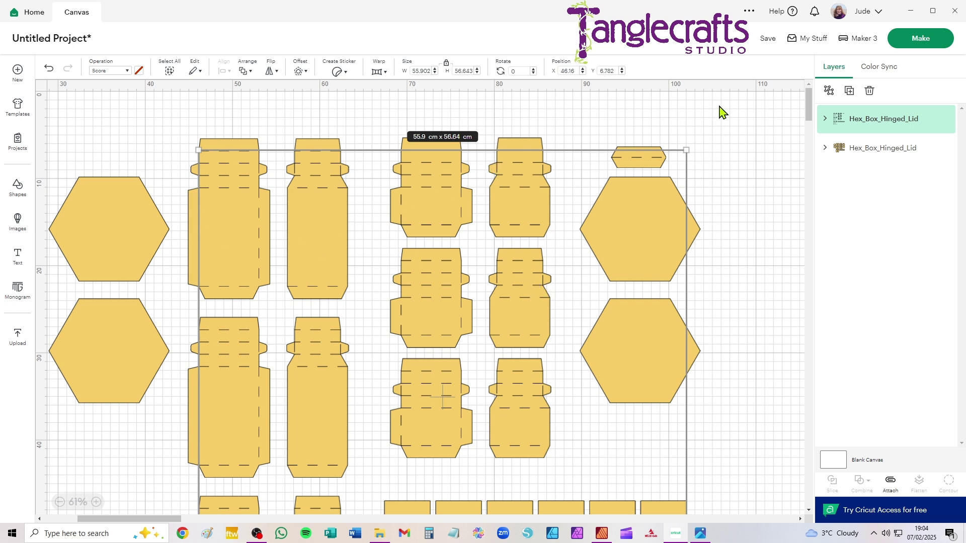
# Ungroup the score-line layer and the Basic Cut layer into individual pieces.
pyautogui.click(829, 91)
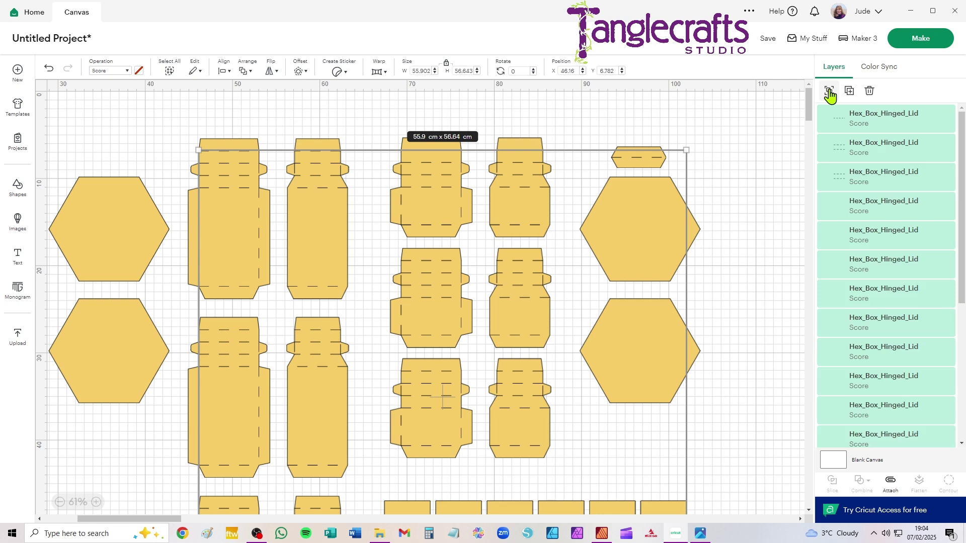
pyautogui.scroll(-5, 890, 210)
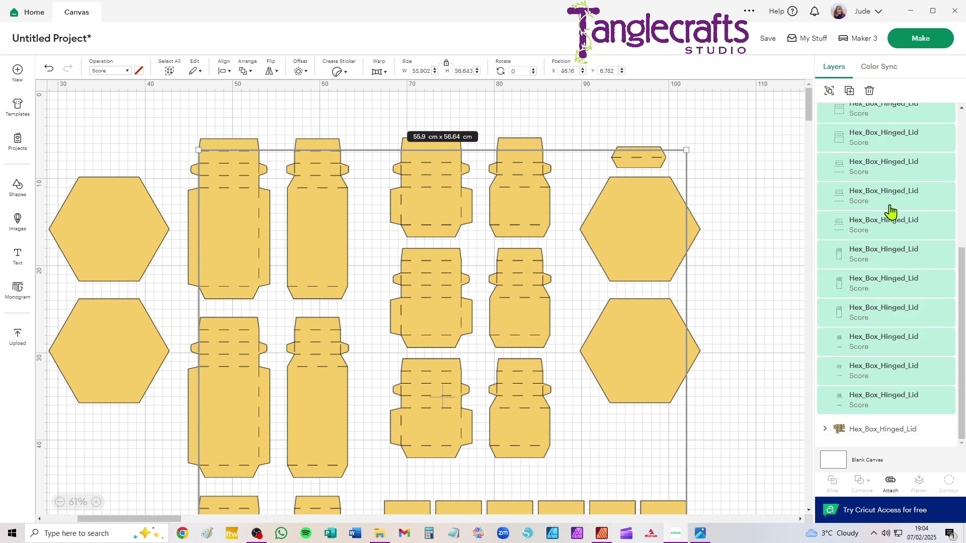
pyautogui.click(859, 431)
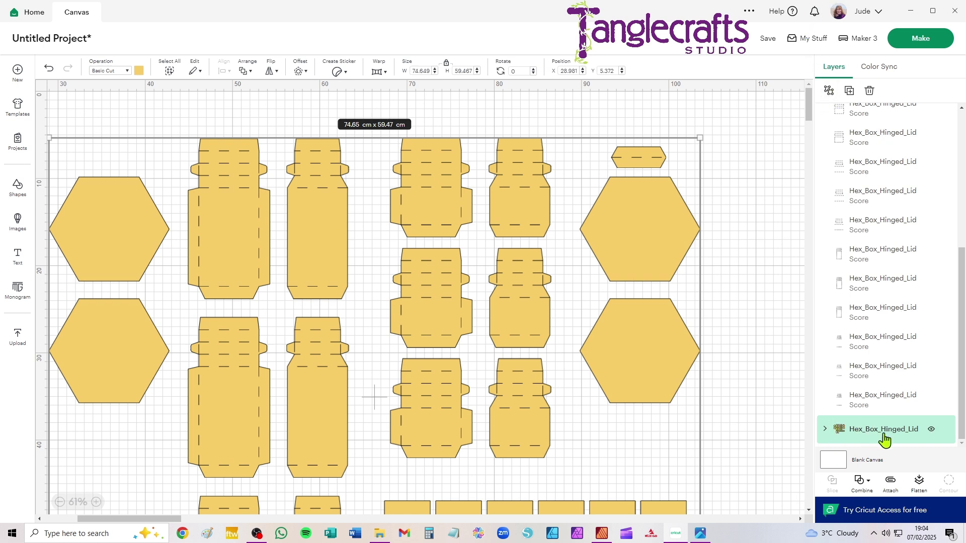
pyautogui.click(831, 92)
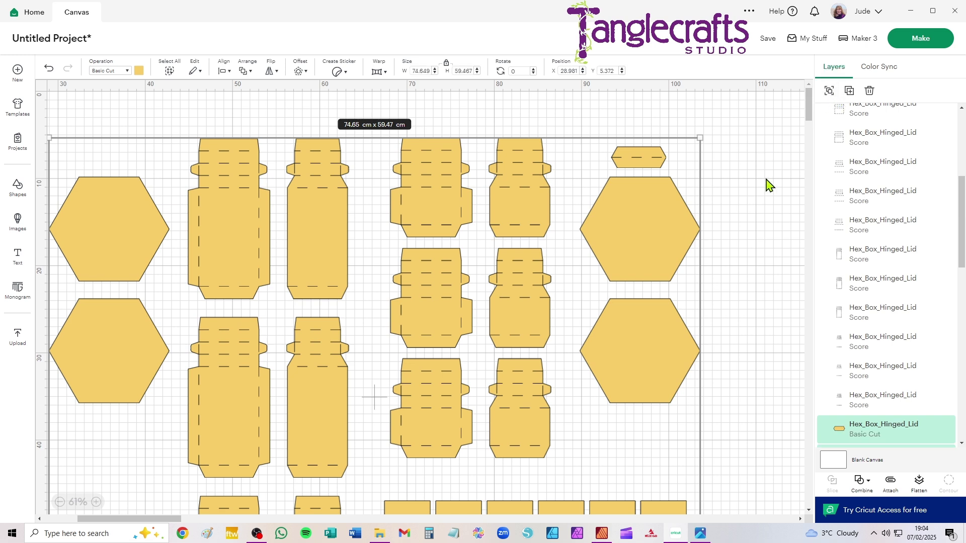
pyautogui.click(751, 147)
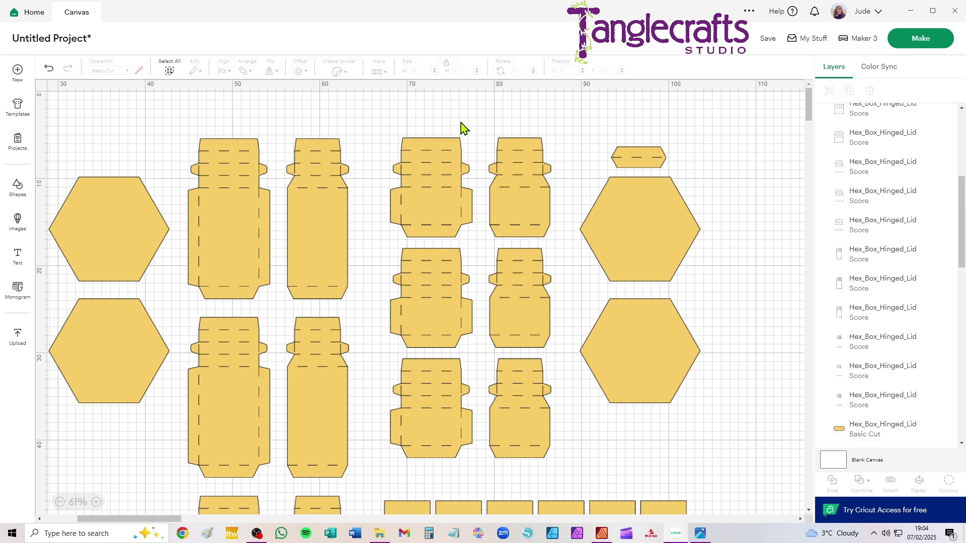
# Attach the score line of the small hinge piece above the right-hand hexagons to its cut shape.
pyautogui.scroll(-3, 470, 190)
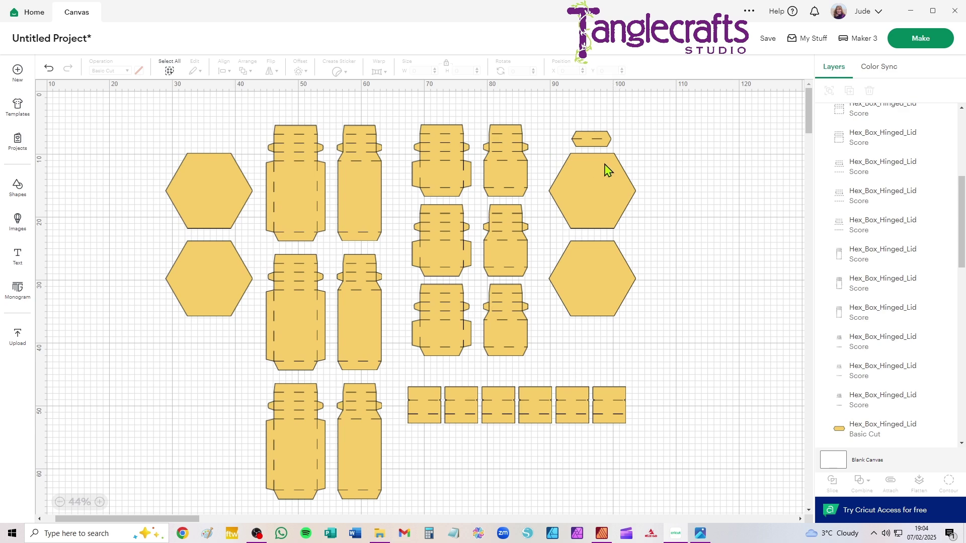
pyautogui.scroll(3, 607, 170)
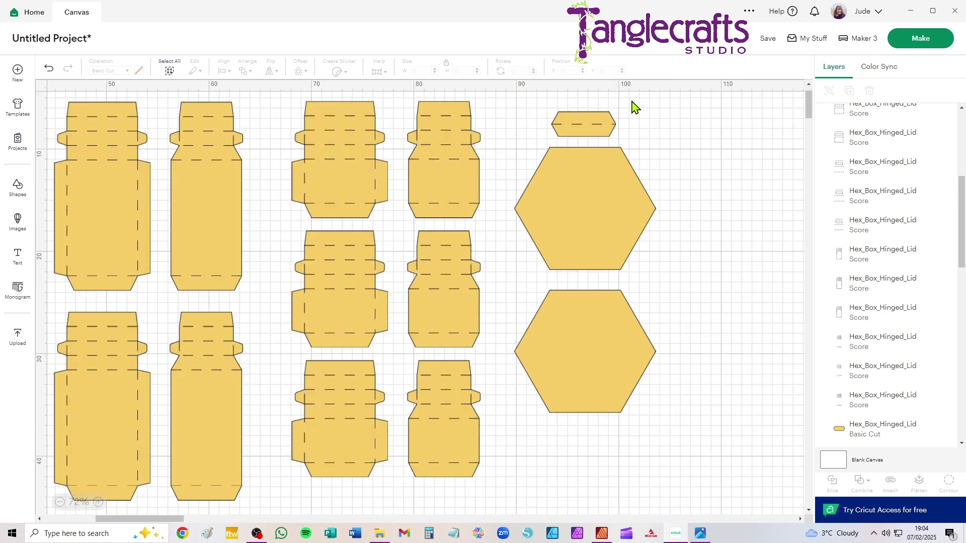
pyautogui.moveTo(632, 101); pyautogui.dragTo(540, 143)
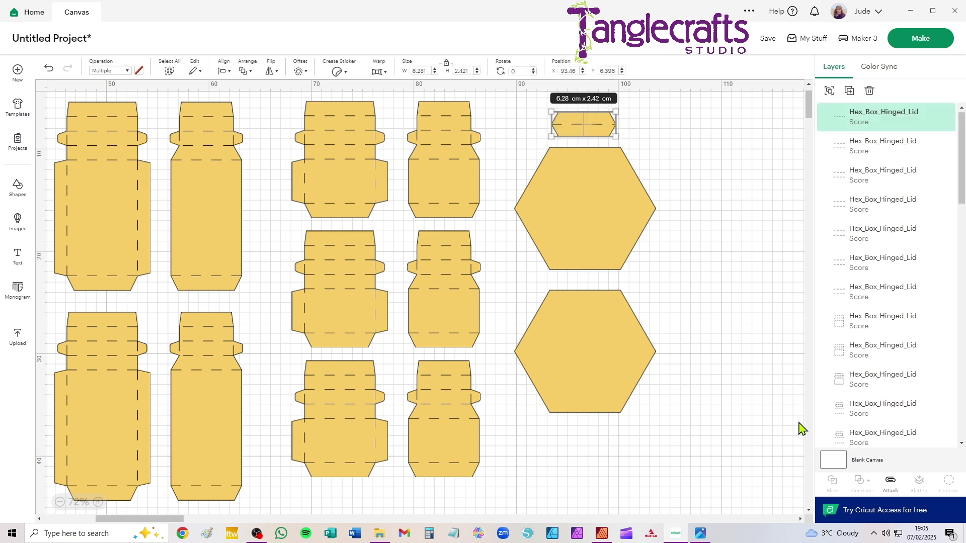
pyautogui.click(889, 483)
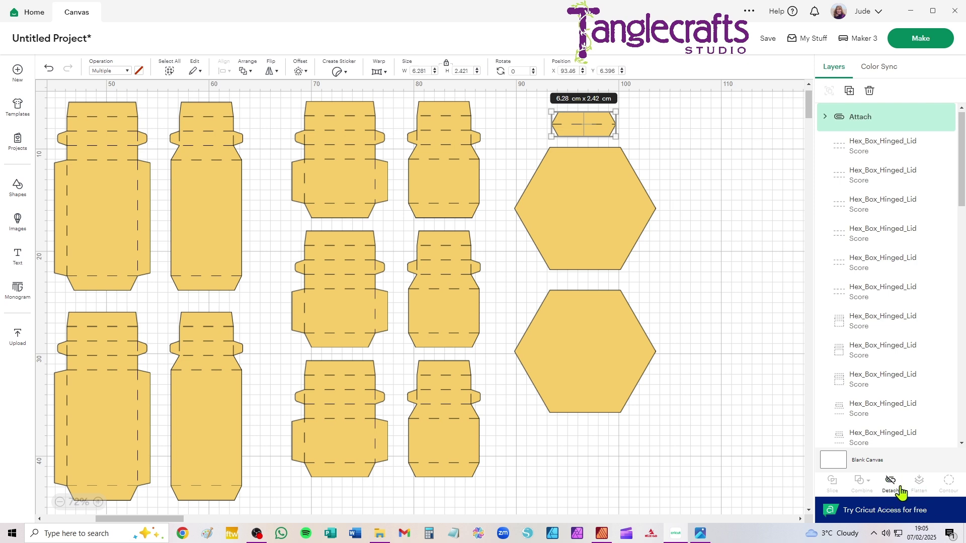
# Attach the score lines of each of the three short narrow lid walls to their own cut piece.
pyautogui.moveTo(488, 96); pyautogui.dragTo(418, 190)
pyautogui.click(890, 483)
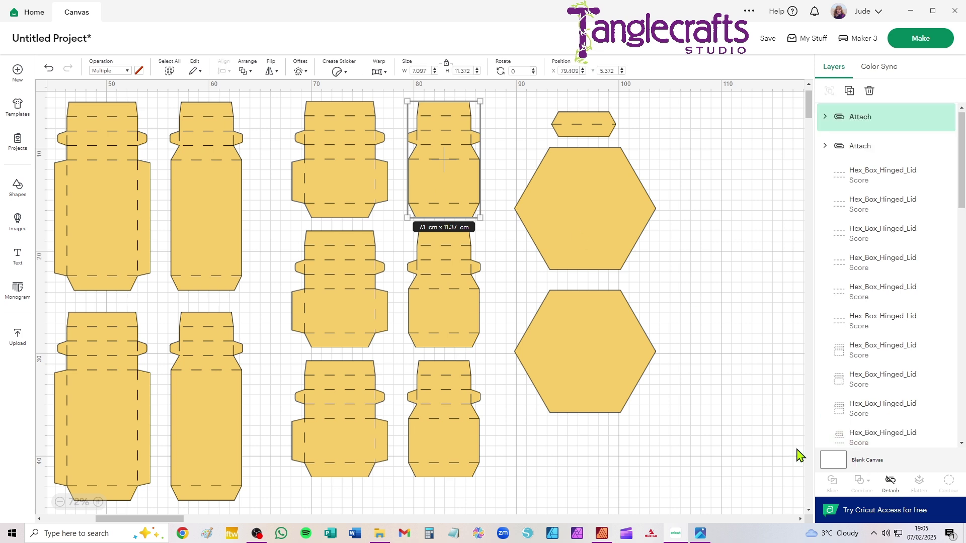
pyautogui.moveTo(499, 327); pyautogui.dragTo(410, 240)
pyautogui.click(891, 483)
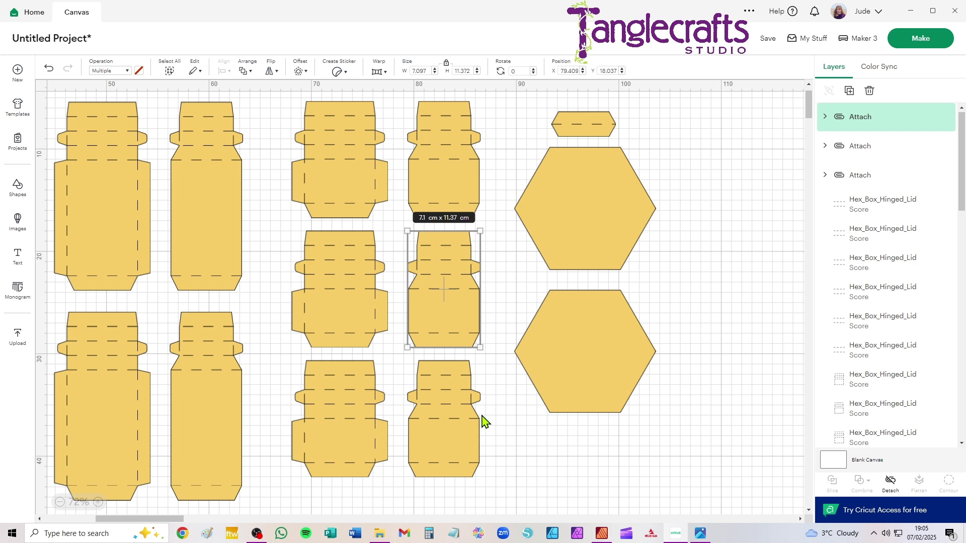
pyautogui.moveTo(494, 486); pyautogui.dragTo(431, 394)
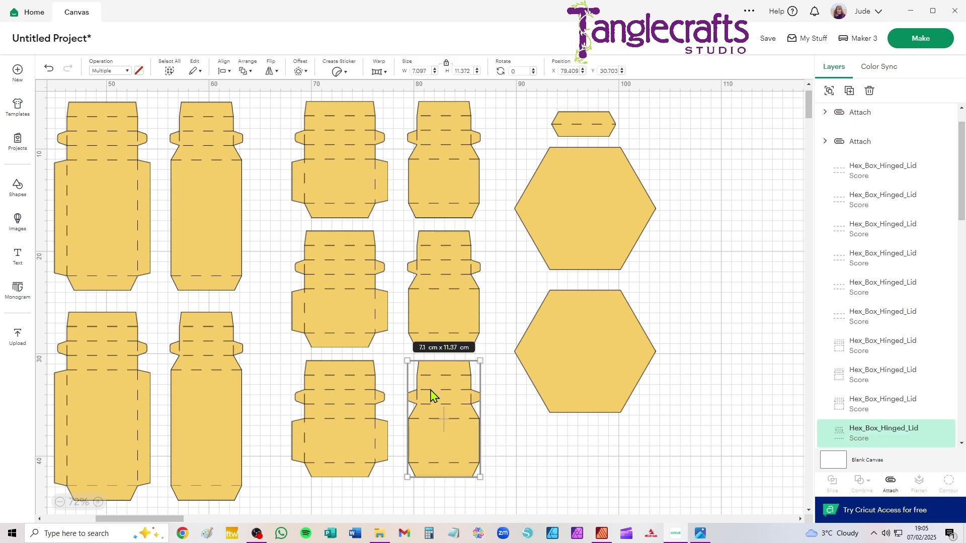
pyautogui.click(891, 484)
# Attach the score lines of each of the three short wide lid walls with side tabs to their own cut piece.
pyautogui.moveTo(375, 492); pyautogui.dragTo(341, 440)
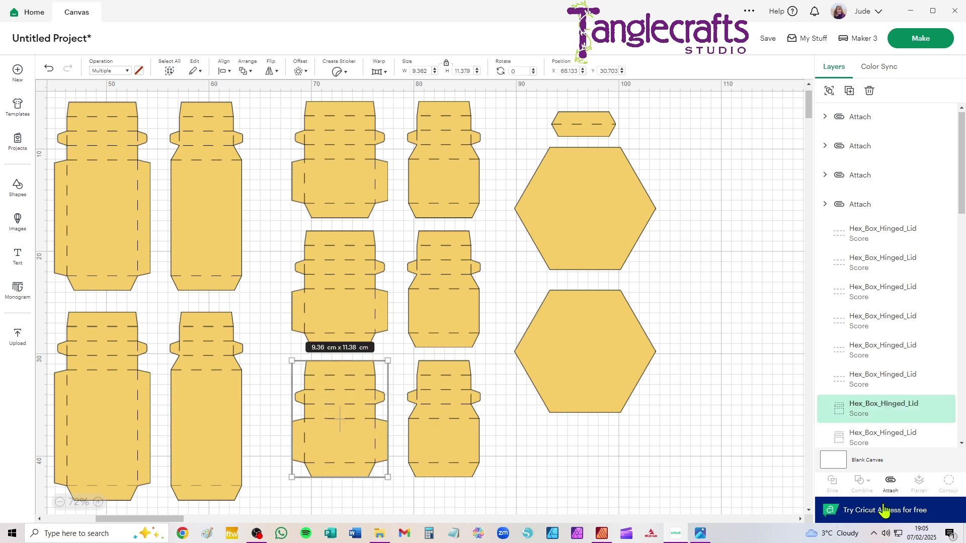
pyautogui.click(890, 484)
pyautogui.moveTo(277, 246); pyautogui.dragTo(372, 317)
pyautogui.click(889, 484)
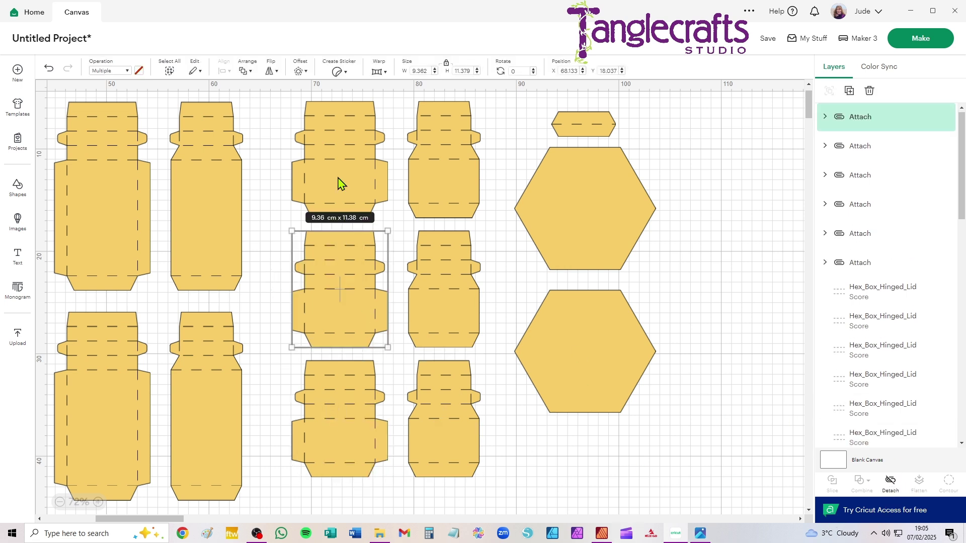
pyautogui.moveTo(276, 96); pyautogui.dragTo(390, 222)
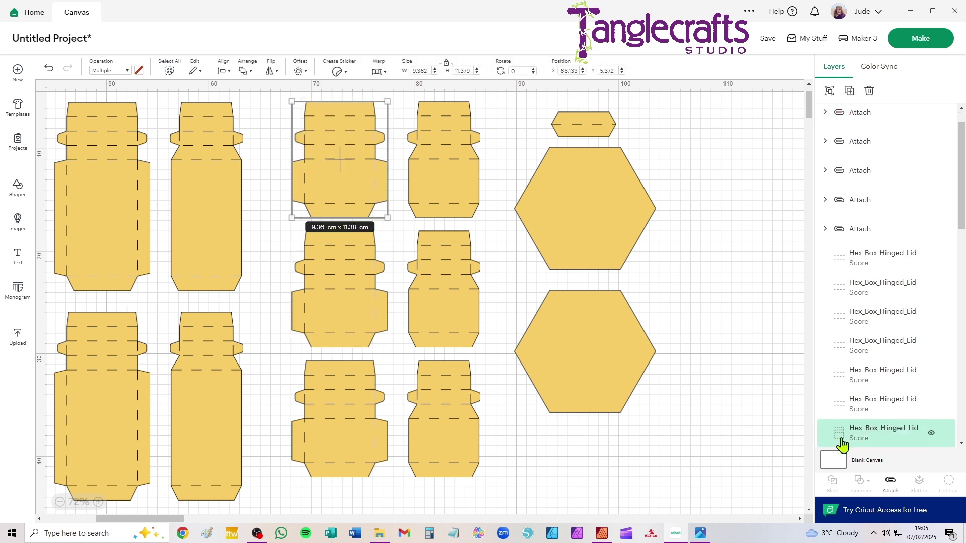
pyautogui.click(890, 484)
# Attach the score lines to the cut pieces of the narrow and wide tall base walls in the top row, one piece at a time.
pyautogui.moveTo(276, 111); pyautogui.dragTo(182, 219)
pyautogui.click(890, 484)
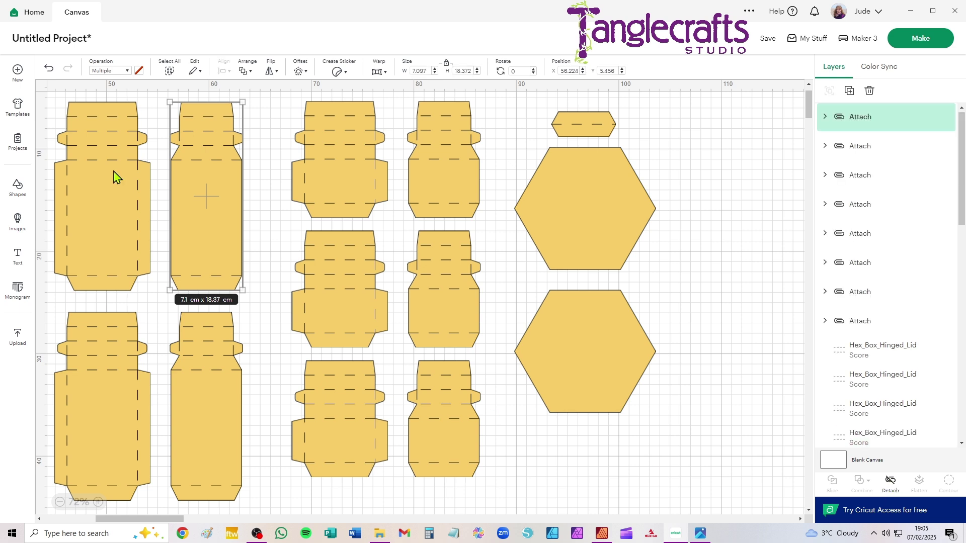
pyautogui.moveTo(55, 103); pyautogui.dragTo(125, 207)
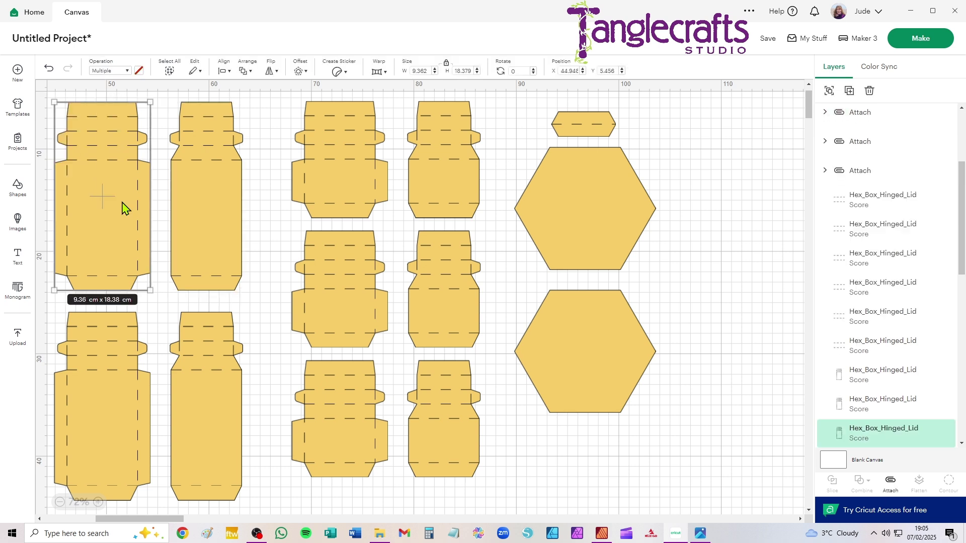
pyautogui.click(891, 484)
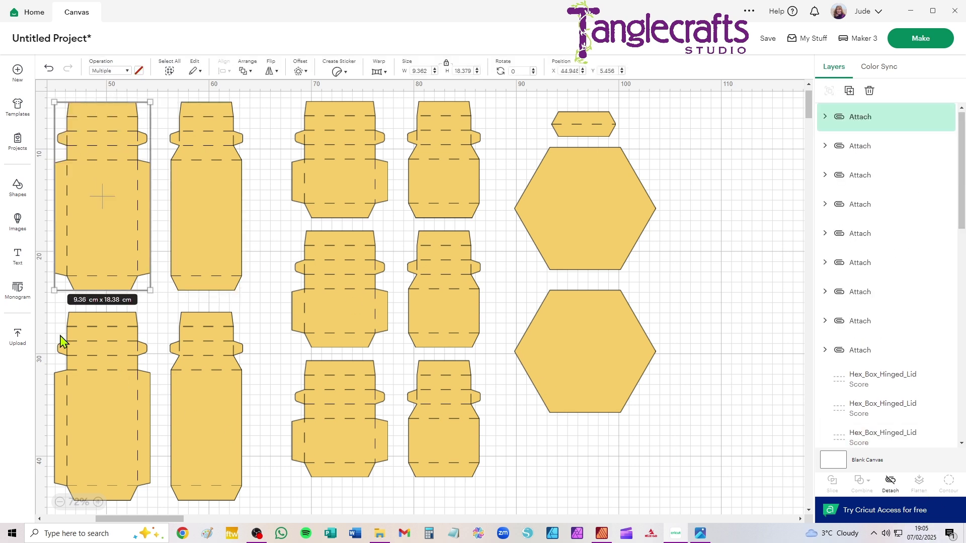
# Attach the score lines to the cut pieces of the wide and narrow tall base walls in the second row, one piece at a time.
pyautogui.moveTo(135, 478); pyautogui.dragTo(68, 377)
pyautogui.hotkey('ctrl', 'z')
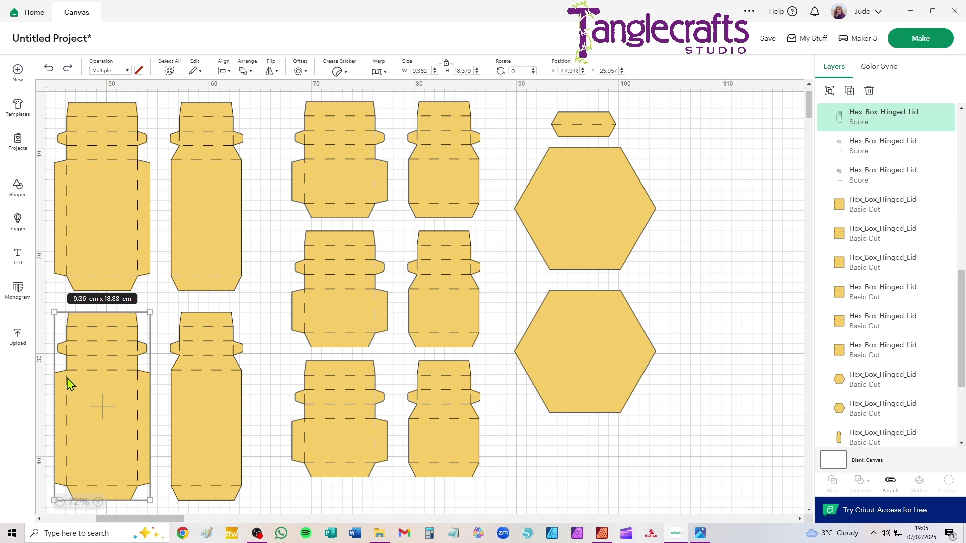
pyautogui.click(215, 453)
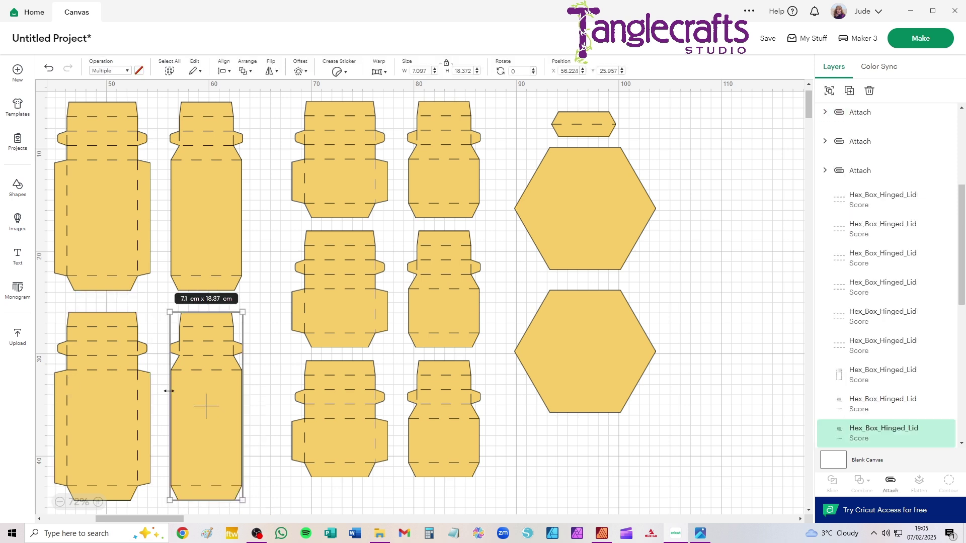
pyautogui.click(590, 506)
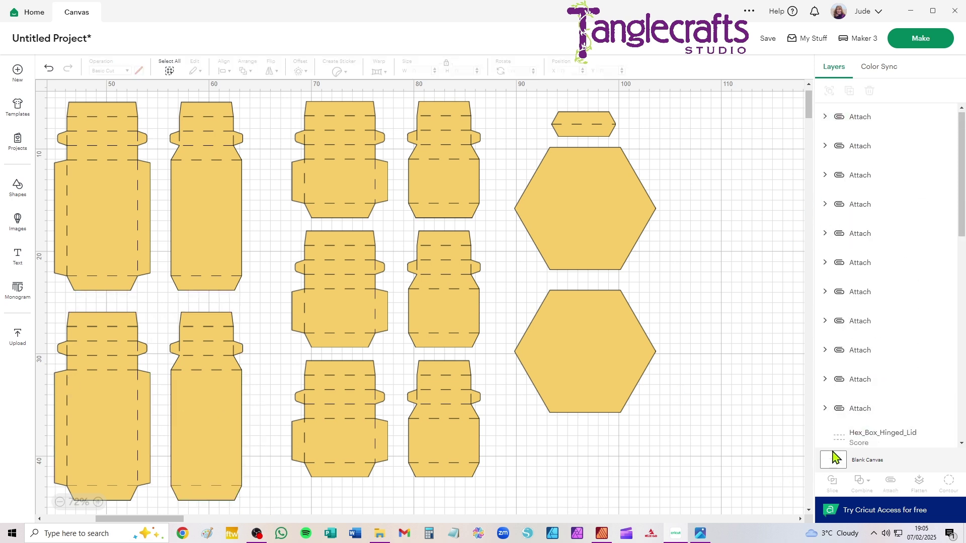
# Attach the score lines to the cut pieces of the narrow and wide tall base walls in the bottom row, each separately.
pyautogui.click(836, 435)
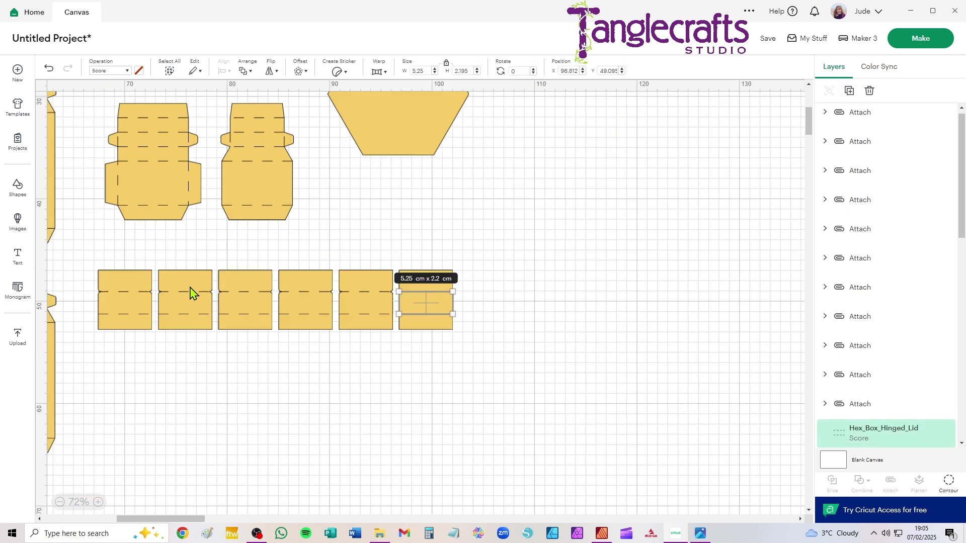
pyautogui.scroll(-2, 396, 360)
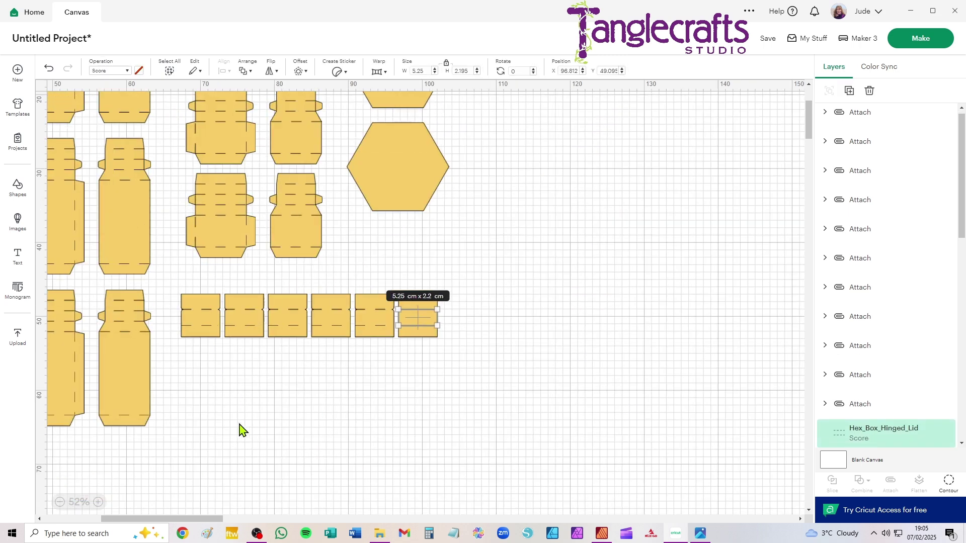
pyautogui.moveTo(267, 419); pyautogui.dragTo(386, 431)
pyautogui.moveTo(352, 463); pyautogui.dragTo(307, 404)
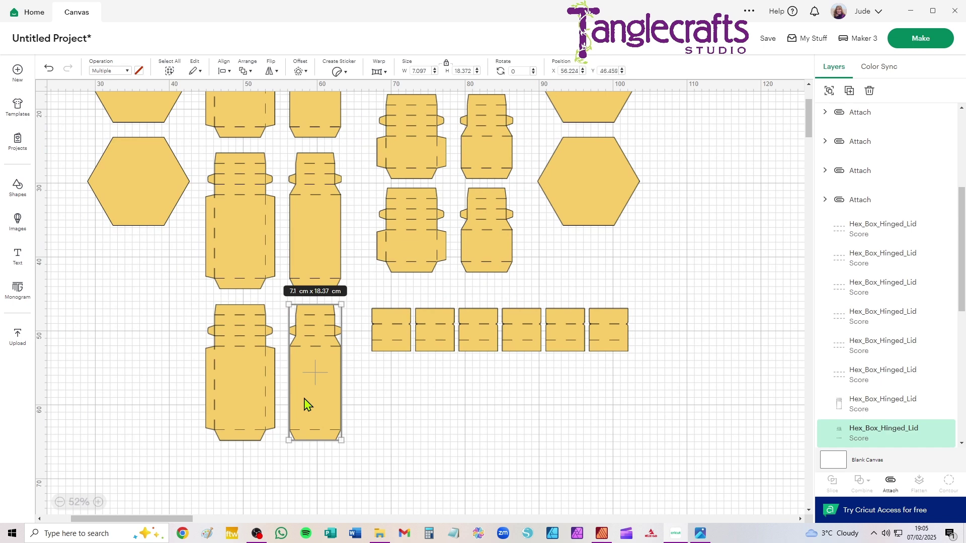
pyautogui.click(308, 405)
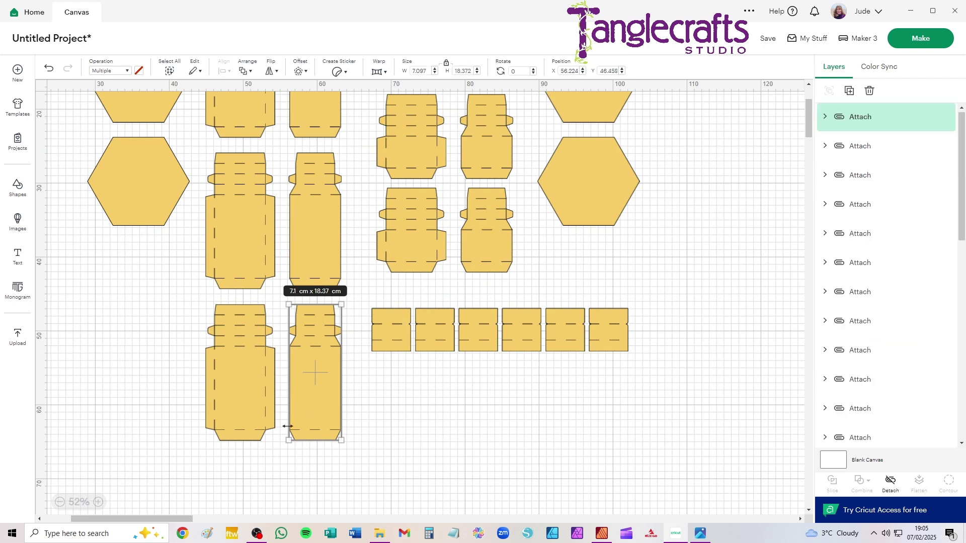
pyautogui.click(227, 390)
# Attach the score lines of each of the six small collar pieces to their own cut shape and check the resulting layers.
pyautogui.moveTo(411, 367); pyautogui.dragTo(382, 315)
pyautogui.moveTo(447, 359); pyautogui.dragTo(424, 304)
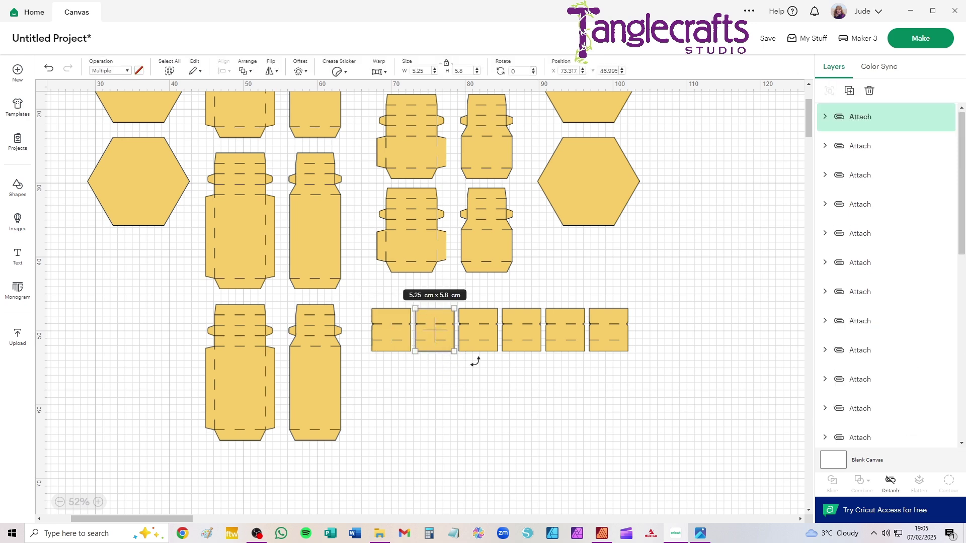
pyautogui.moveTo(492, 358); pyautogui.dragTo(469, 303)
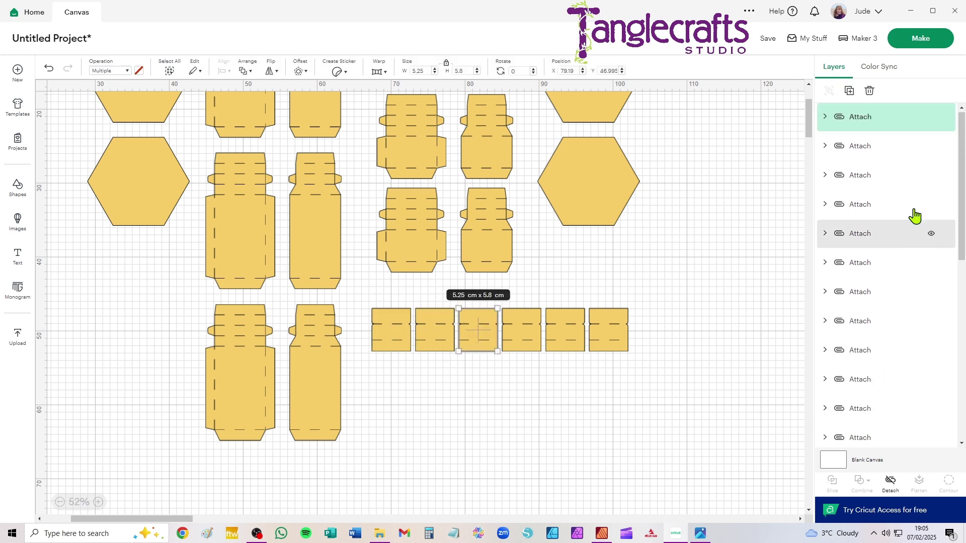
pyautogui.moveTo(535, 358); pyautogui.dragTo(507, 308)
pyautogui.moveTo(579, 366); pyautogui.dragTo(548, 294)
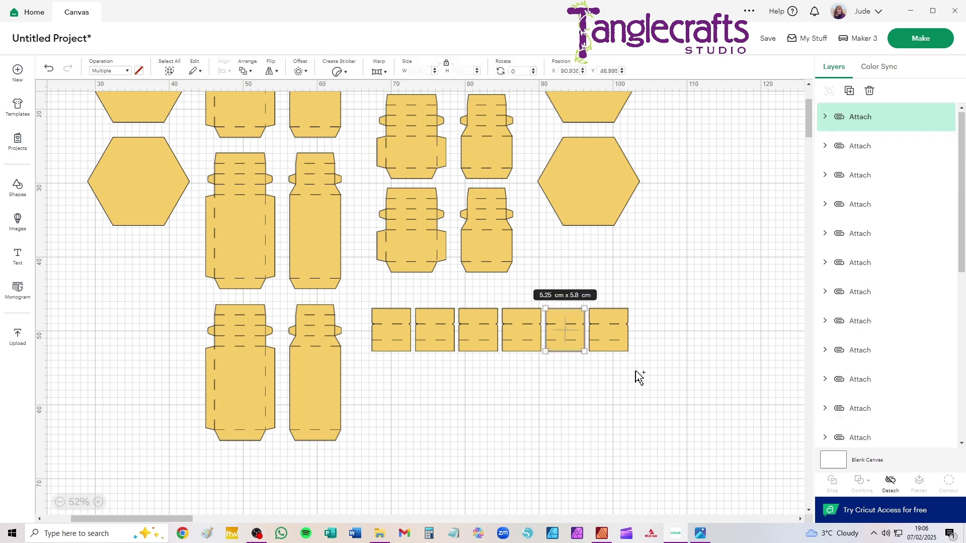
pyautogui.moveTo(636, 368); pyautogui.dragTo(598, 303)
pyautogui.click(612, 431)
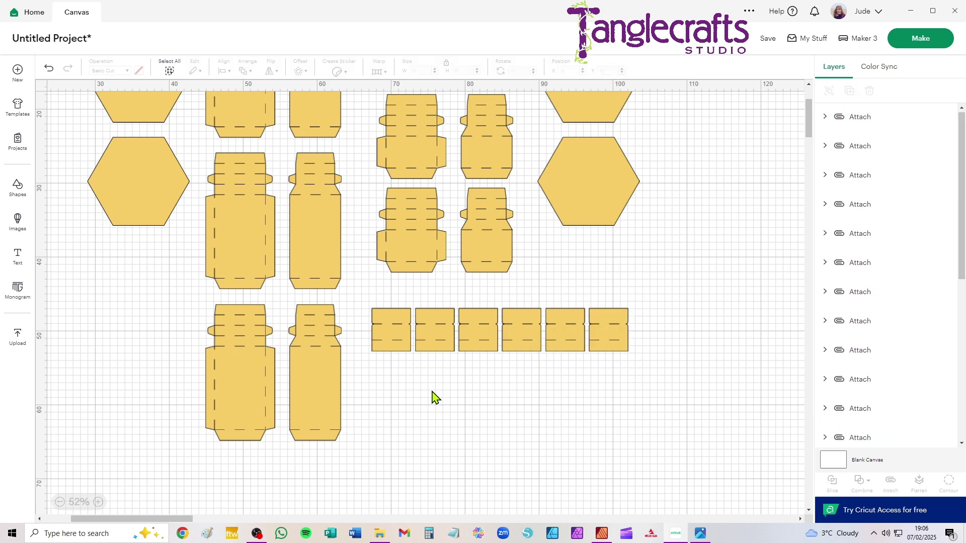
pyautogui.scroll(-5, 882, 259)
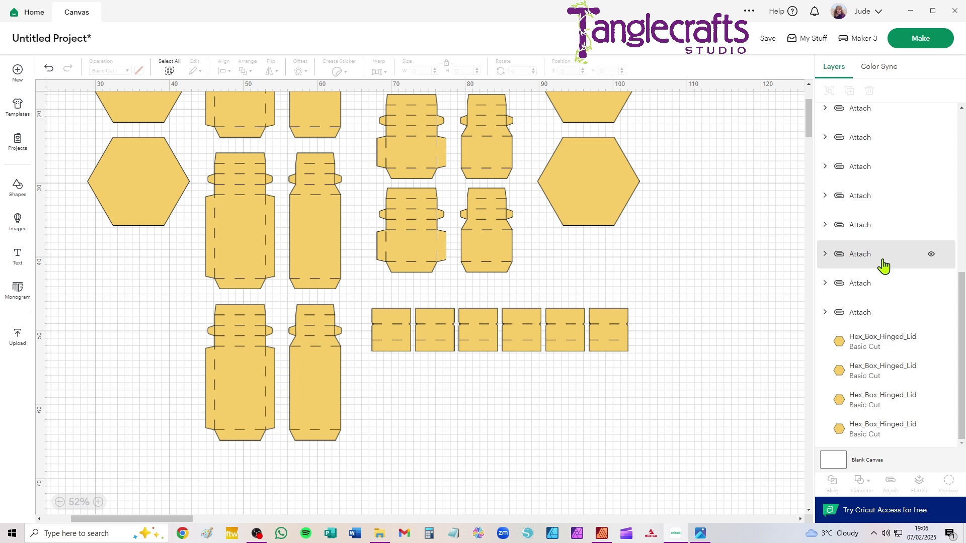
pyautogui.scroll(5, 883, 263)
pyautogui.scroll(3, 633, 198)
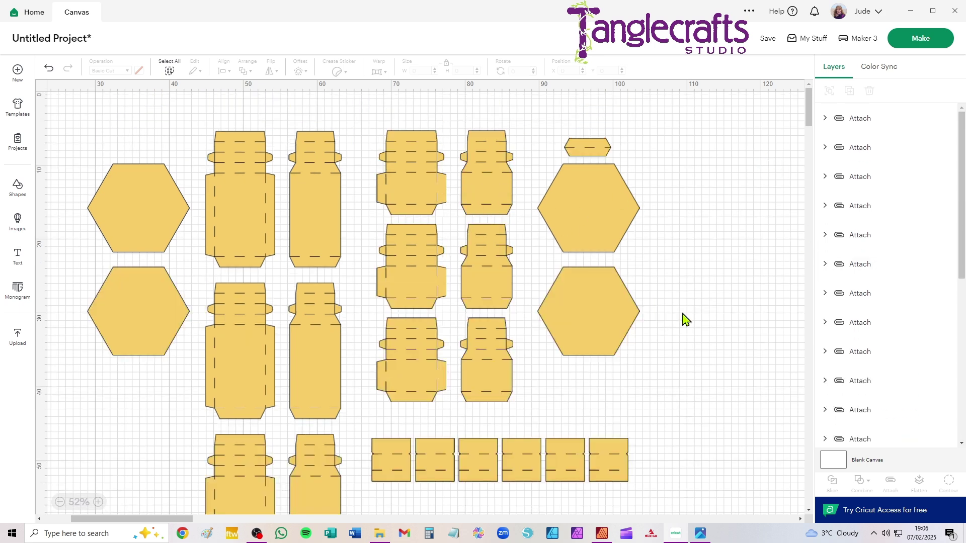
# Switch to Hexagonal_Box_With_Lid_Instructions in Affinity Publisher and examine the labelled Hex_Box_Hinged_Lid.svg pieces on page 1.
pyautogui.click(598, 535)
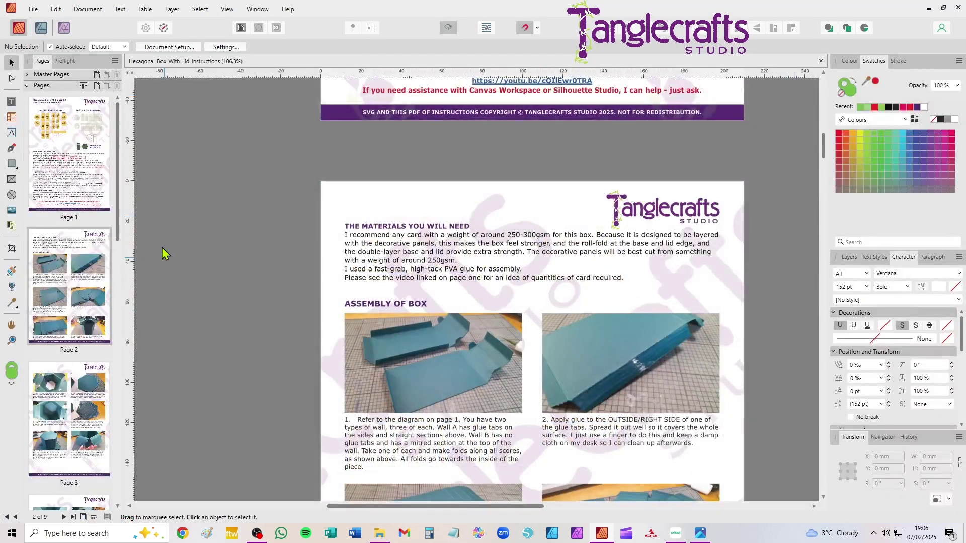
pyautogui.doubleClick(48, 160)
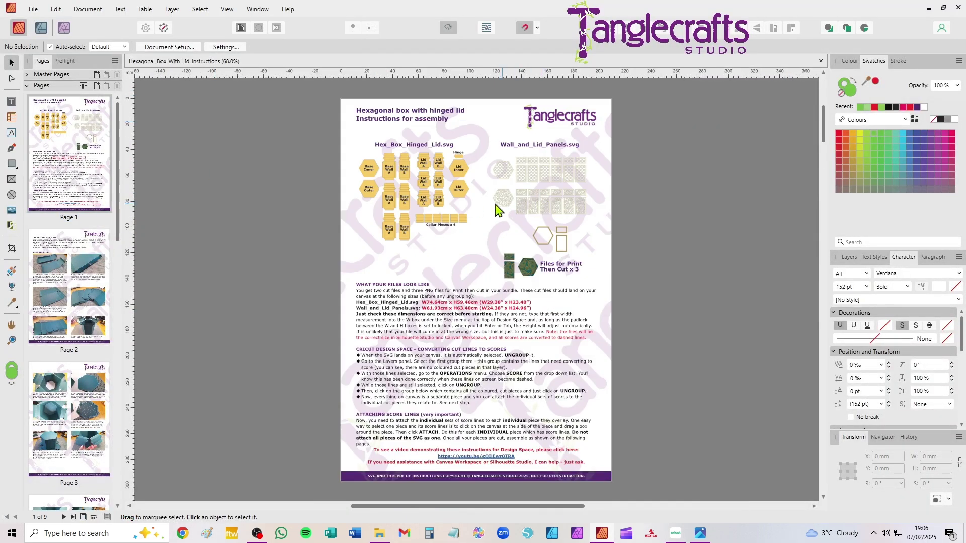
pyautogui.keyDown('ctrl'); pyautogui.scroll(2, 493, 208); pyautogui.keyUp('ctrl')
pyautogui.keyDown('ctrl'); pyautogui.scroll(1, 491, 201); pyautogui.keyUp('ctrl')
pyautogui.keyDown('ctrl'); pyautogui.scroll(1, 491, 205); pyautogui.keyUp('ctrl')
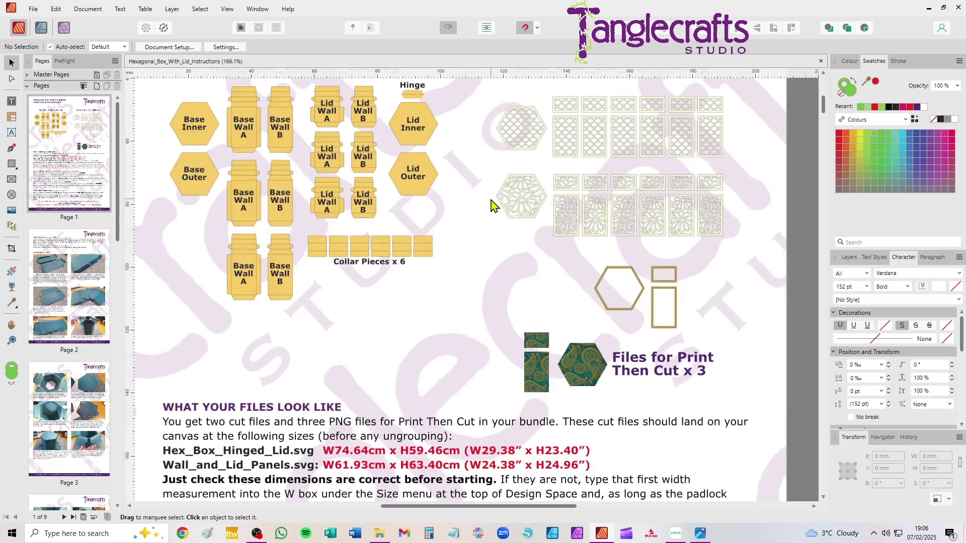
pyautogui.moveTo(466, 212); pyautogui.dragTo(486, 281)
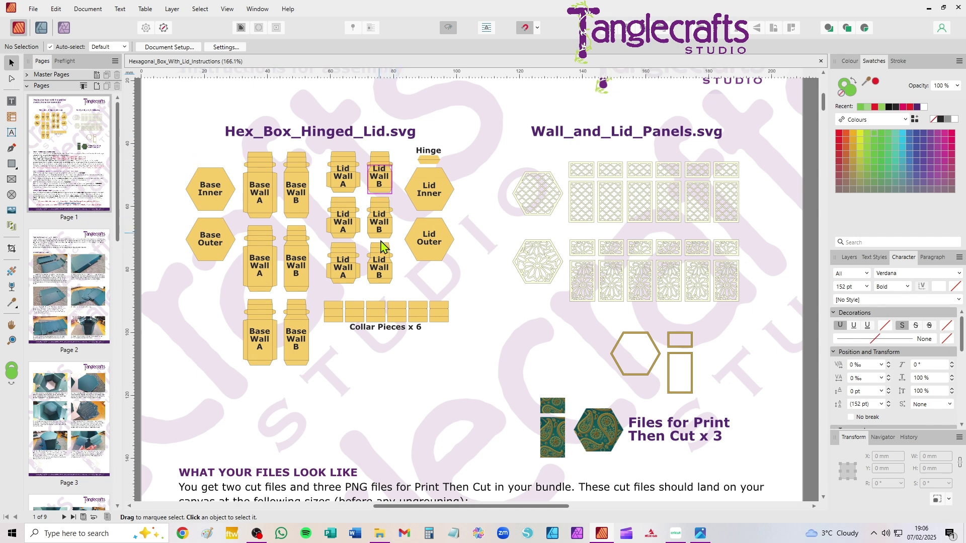
# Examine the Wall_and_Lid_Panels.svg designs, plain frames and Print Then Cut files on page 1 of the instructions.
pyautogui.scroll(3, 365, 275)
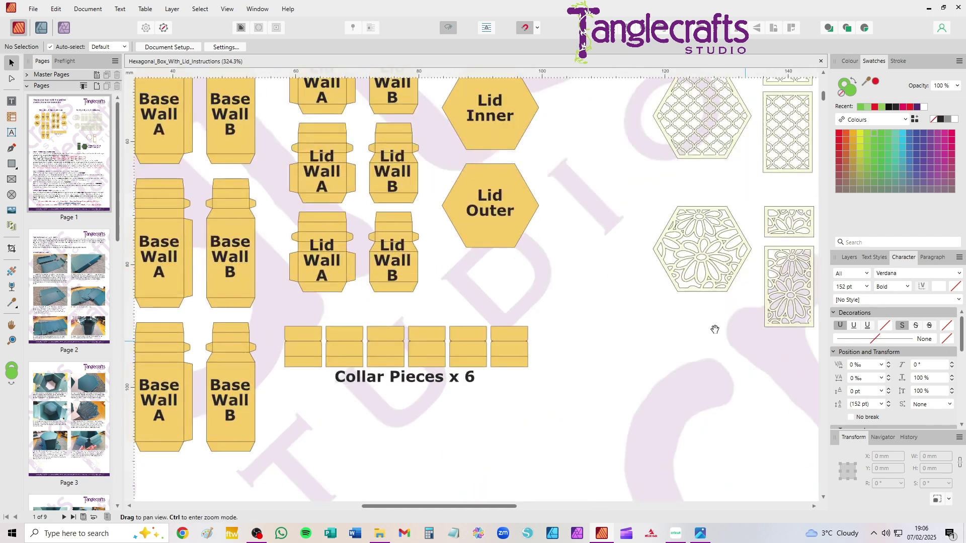
pyautogui.moveTo(711, 328); pyautogui.dragTo(436, 451)
pyautogui.scroll(2, 563, 389)
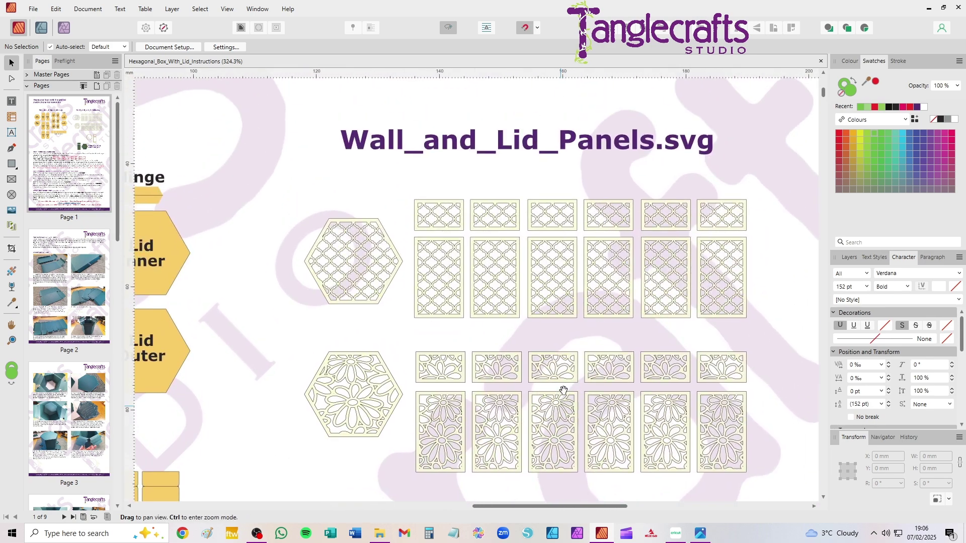
pyautogui.scroll(-10, 458, 382)
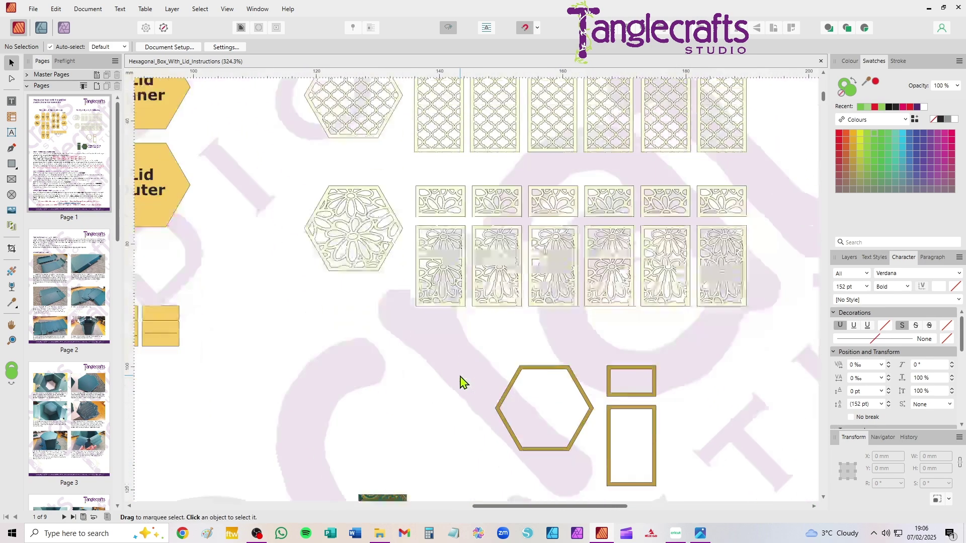
pyautogui.scroll(5, 463, 372)
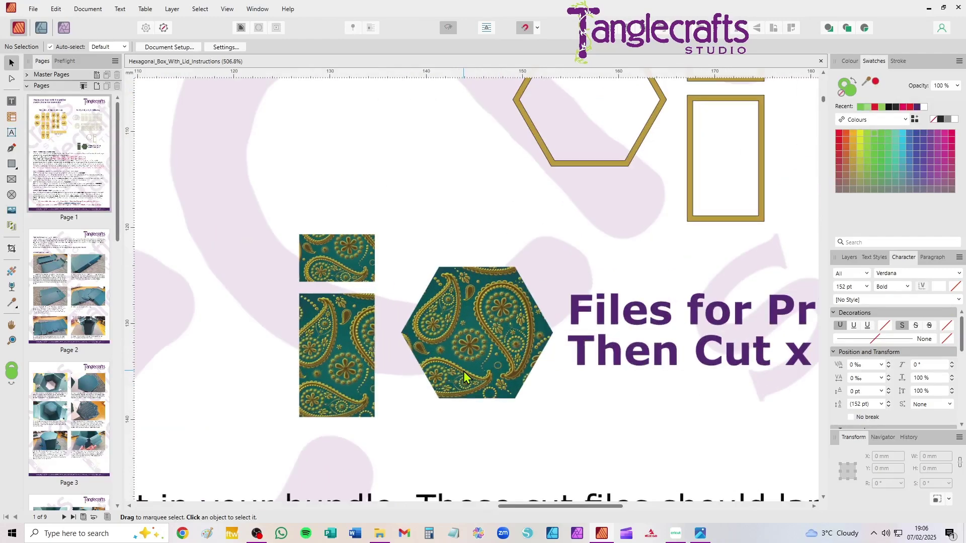
pyautogui.scroll(-5, 484, 336)
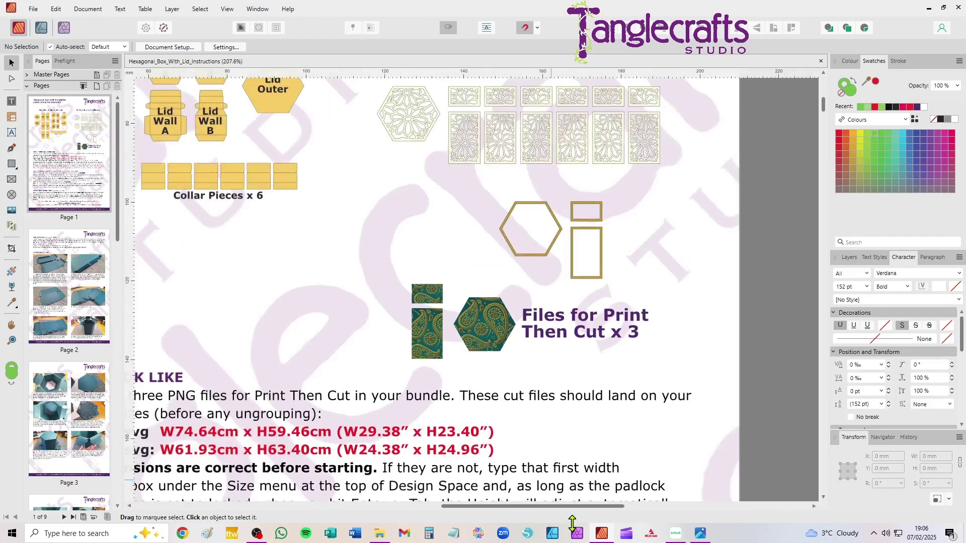
# Switch to Cricut Design Space to look over the attached pieces on the canvas, then examine the finished-box photo 2.jpg in Photos.
pyautogui.click(676, 536)
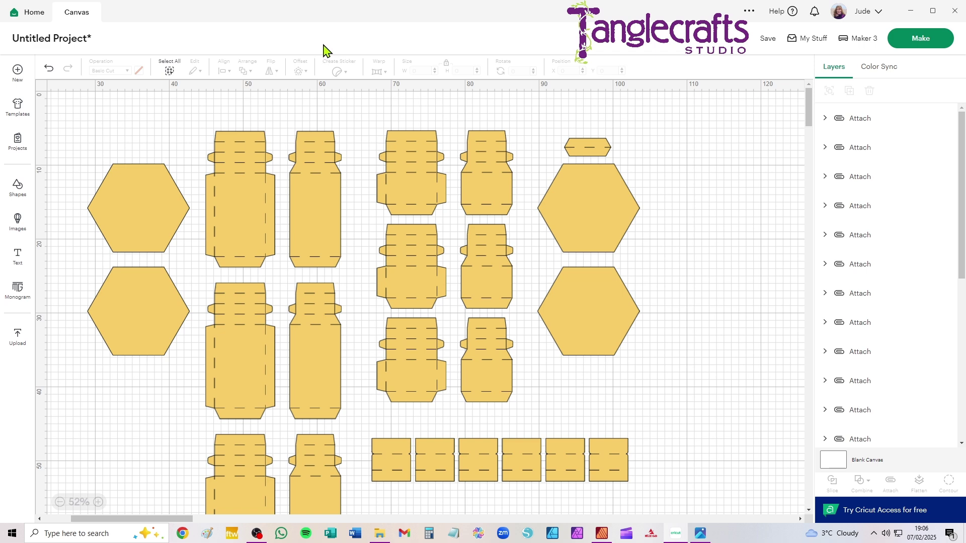
pyautogui.scroll(-10, 526, 166)
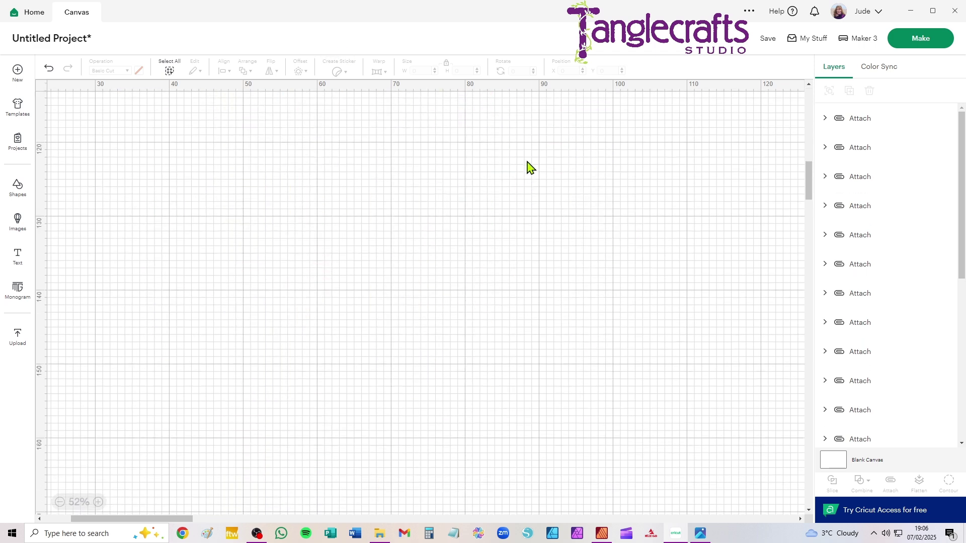
pyautogui.scroll(10, 526, 166)
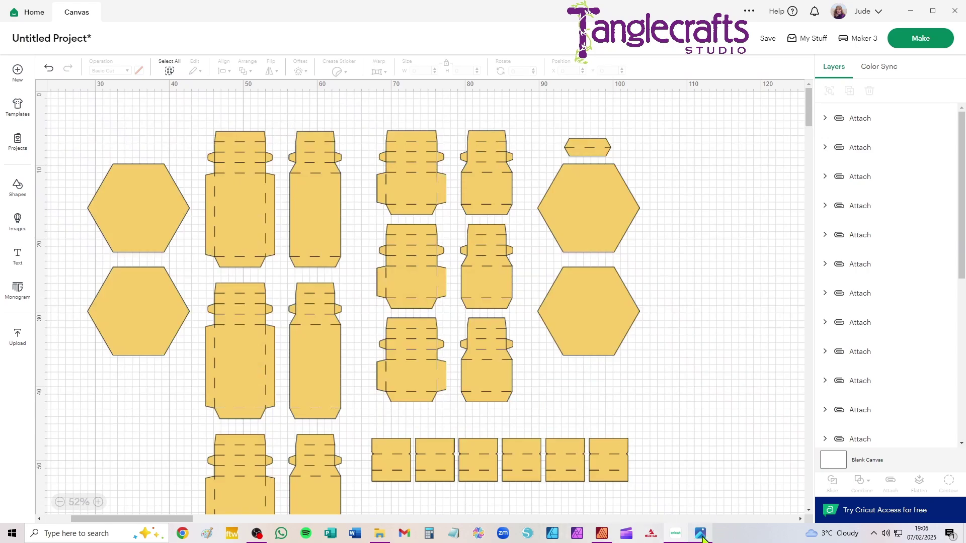
pyautogui.click(700, 533)
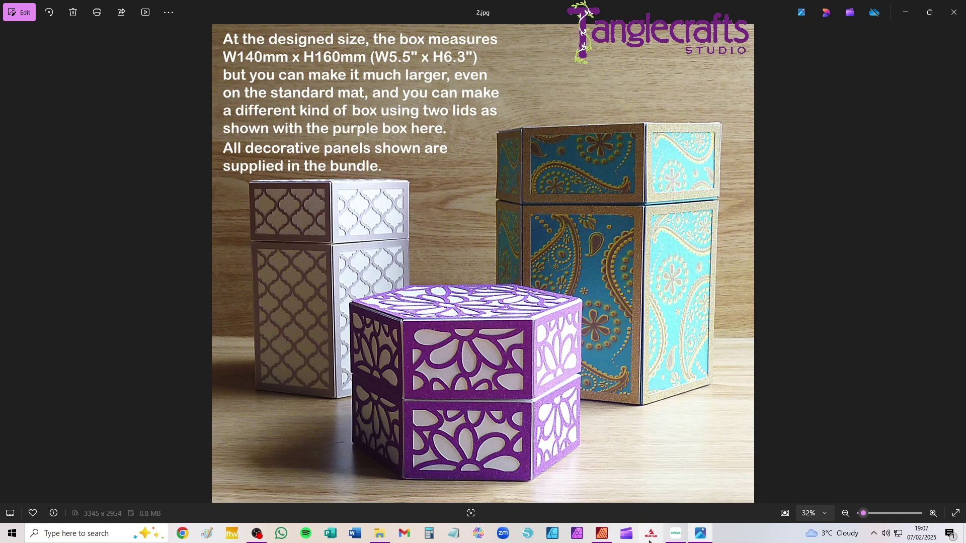
# Return to Cricut Design Space and send the project to mat preparation without saving it.
pyautogui.click(676, 535)
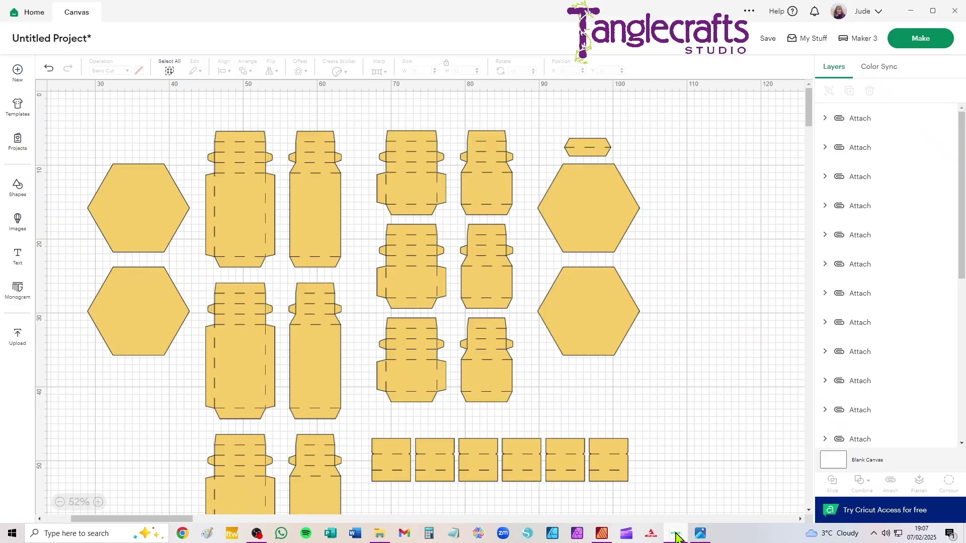
pyautogui.click(920, 40)
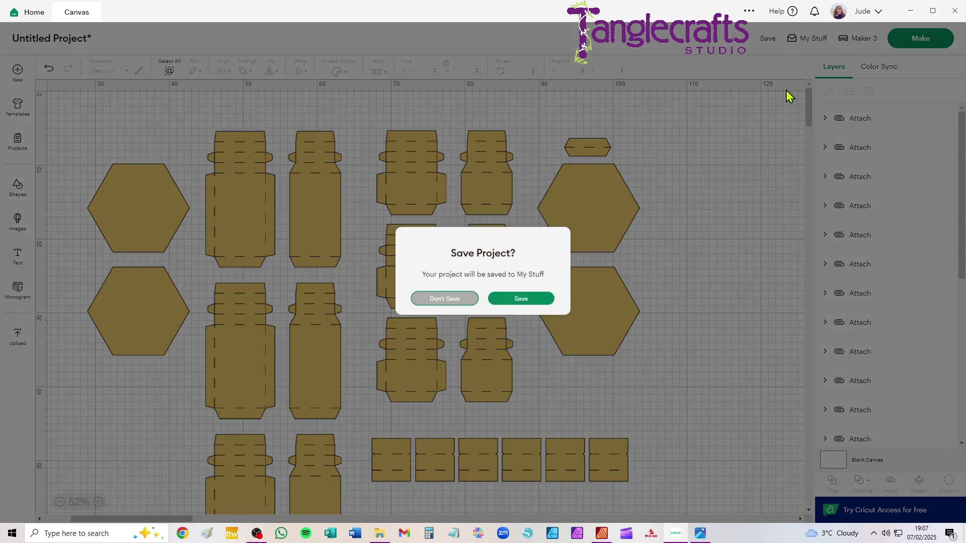
pyautogui.click(442, 303)
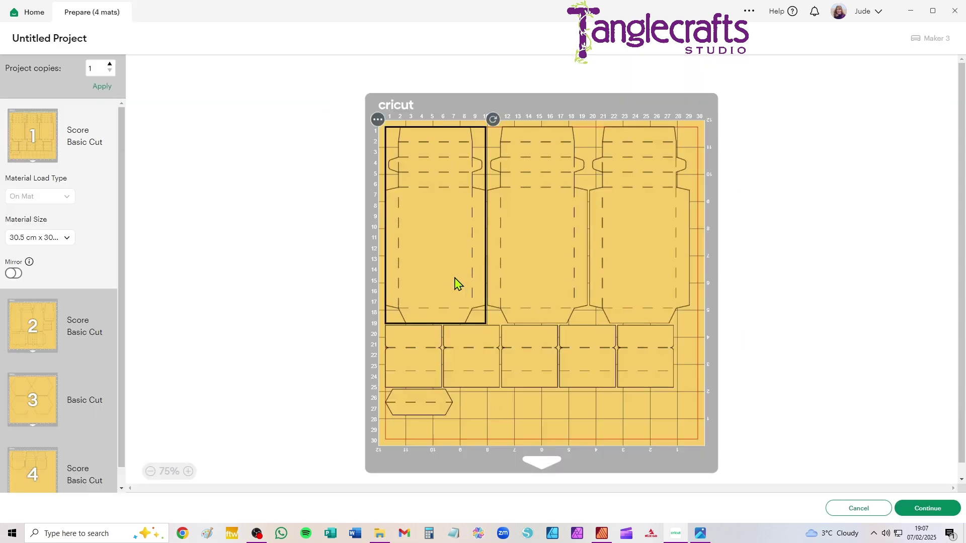
# Set the material size to 21 cm x 29.7 cm (A4) starting from mat 1 and review the resulting mats.
pyautogui.click(52, 239)
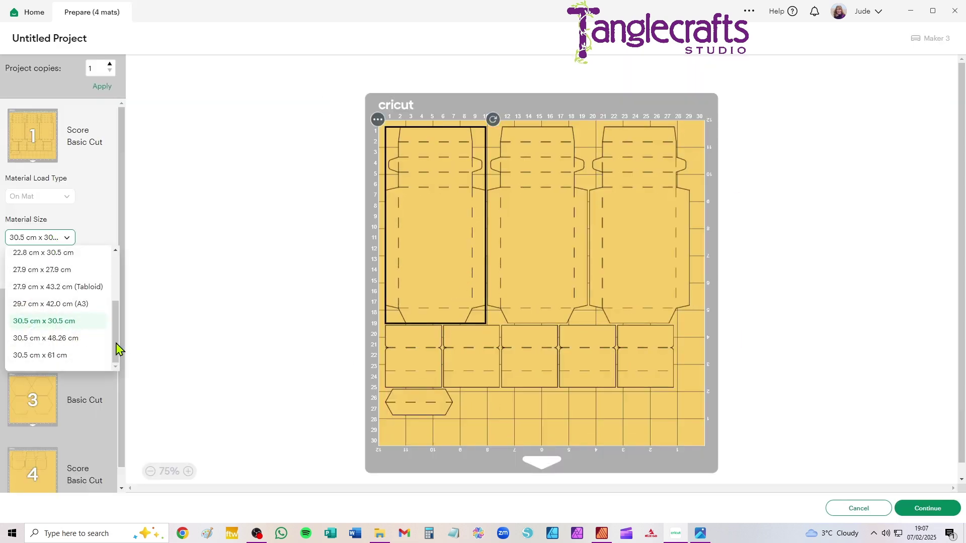
pyautogui.moveTo(116, 349); pyautogui.dragTo(119, 237)
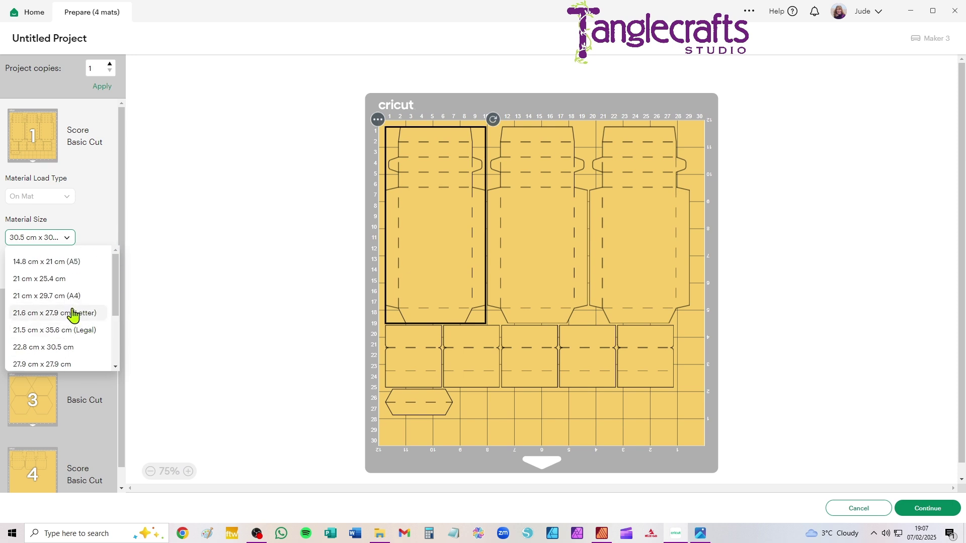
pyautogui.click(49, 296)
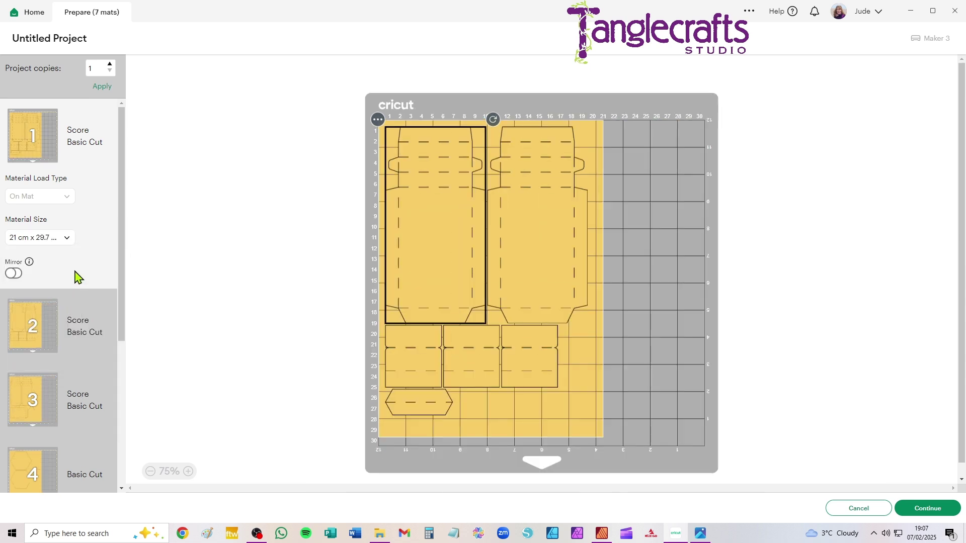
pyautogui.scroll(-5, 77, 277)
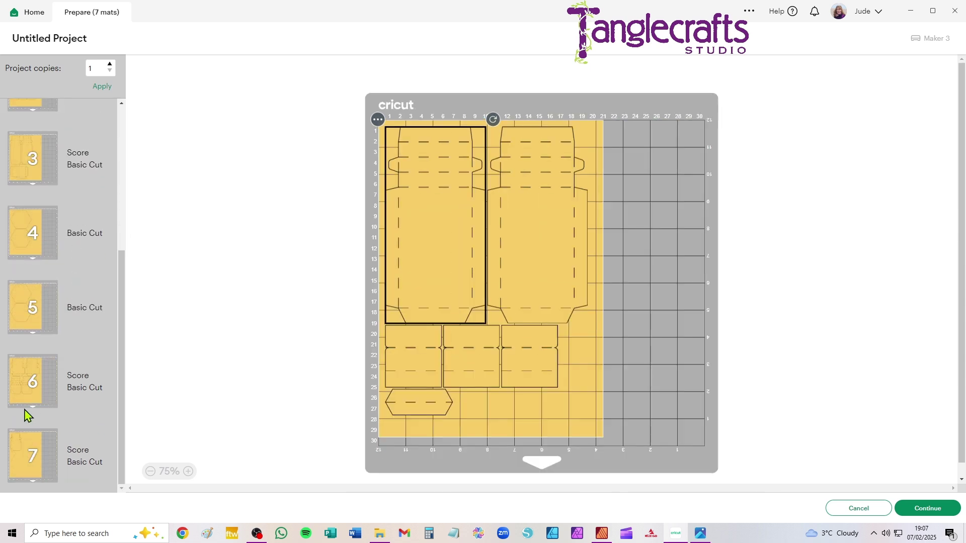
# Check the piece on mat 7 and make room on mat 5 by shifting its lower hexagon down to the sheet's lower margin.
pyautogui.click(17, 445)
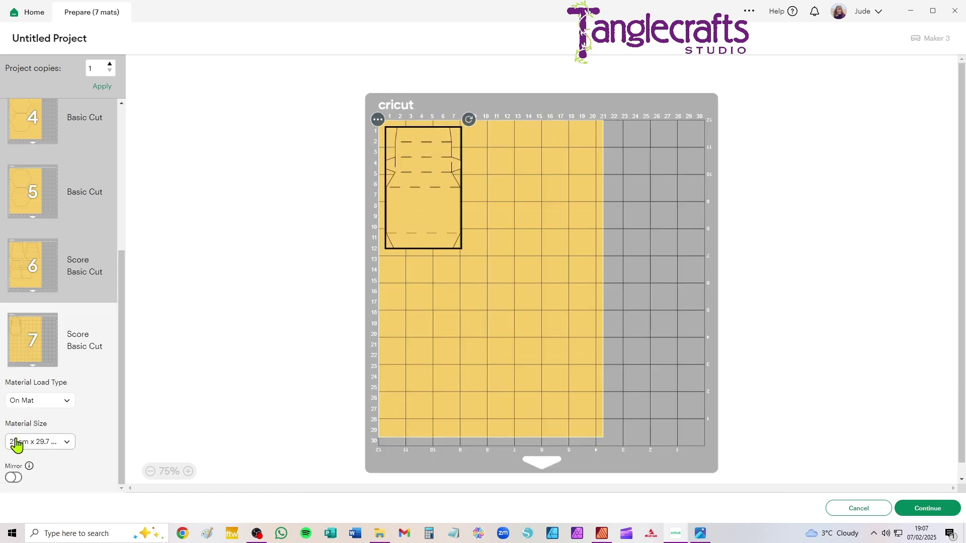
pyautogui.click(23, 192)
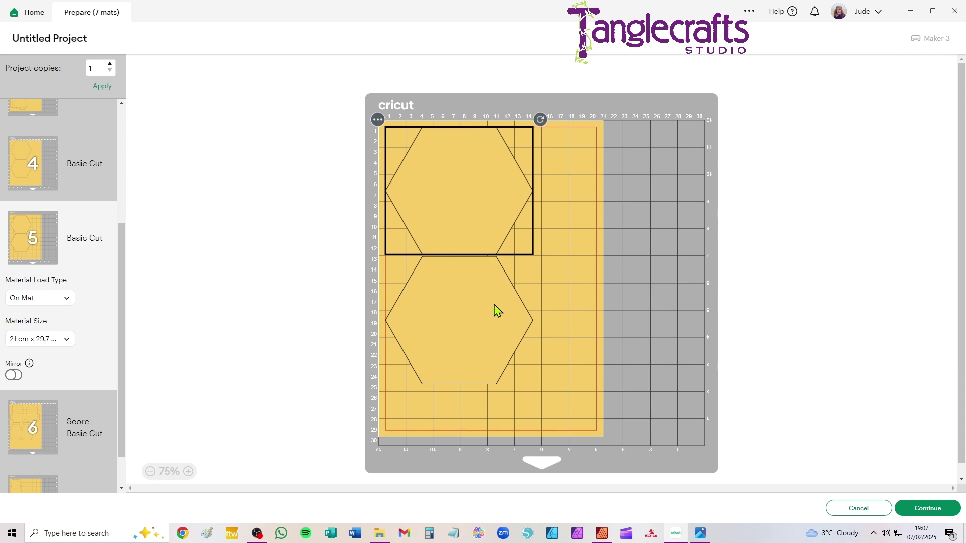
pyautogui.click(475, 359)
pyautogui.click(263, 370)
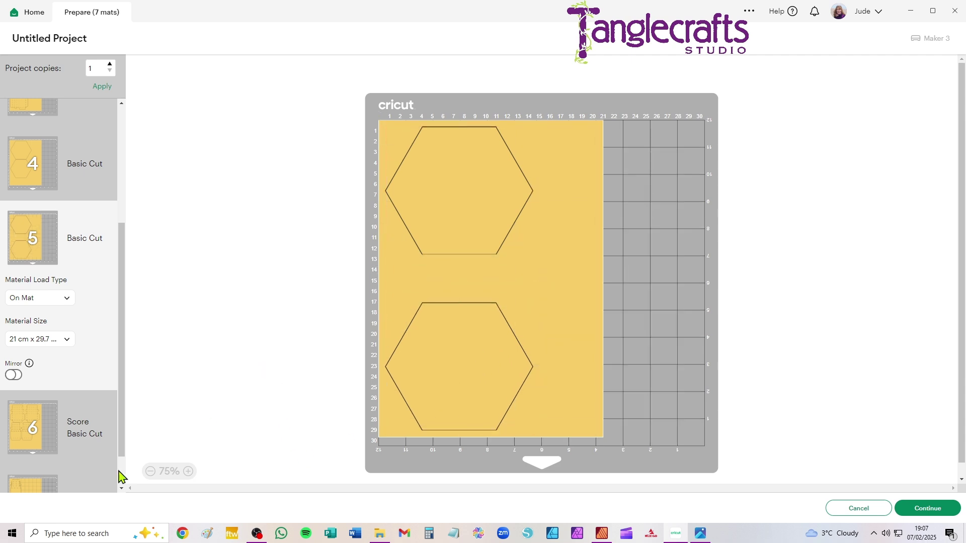
# Move the single narrow lid wall from mat 7 to mat 5 and place it in the gap beside the two hexagons.
pyautogui.scroll(-1, 45, 433)
pyautogui.click(28, 451)
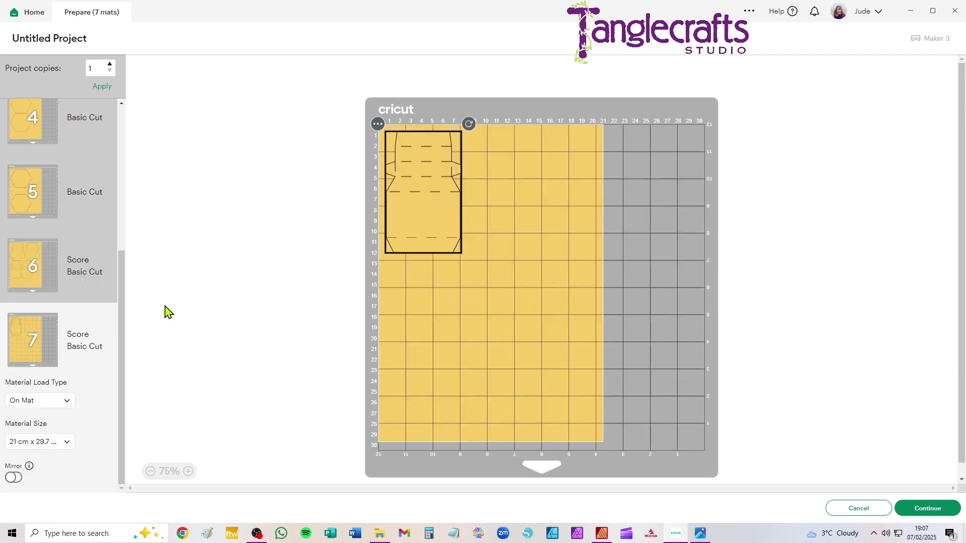
pyautogui.click(378, 124)
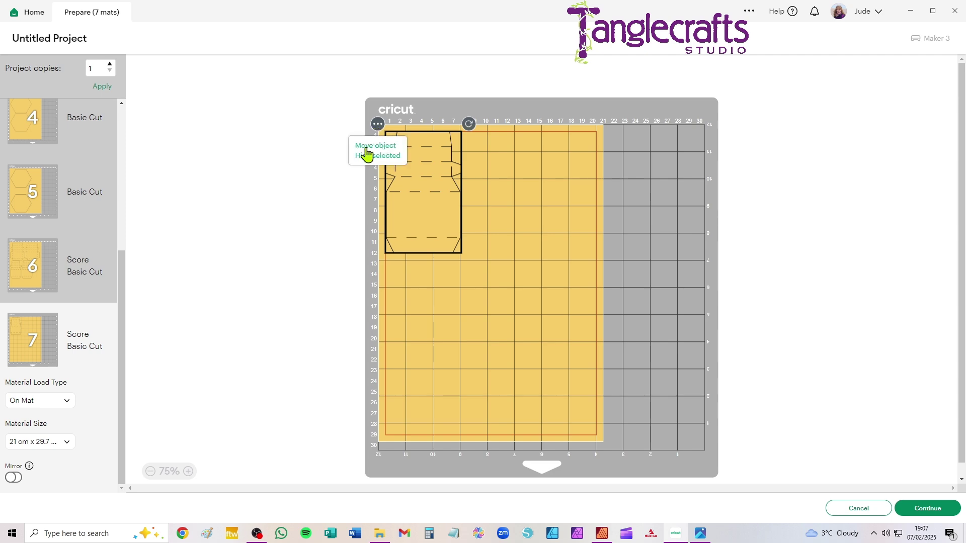
pyautogui.click(366, 149)
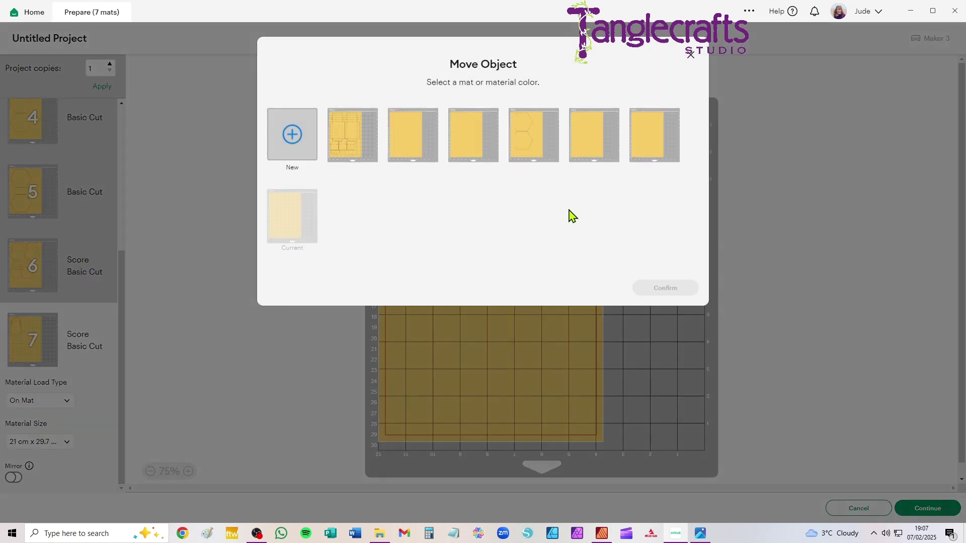
pyautogui.click(533, 134)
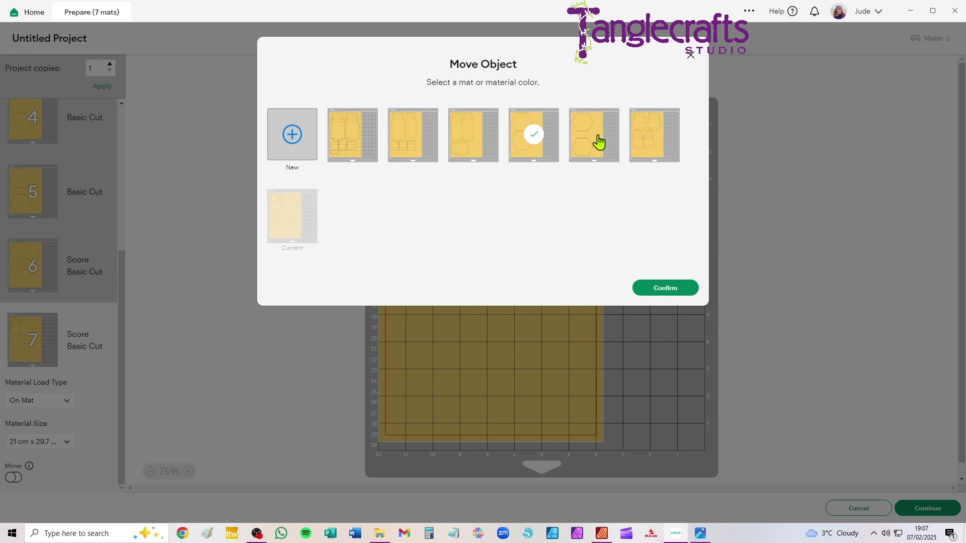
pyautogui.click(656, 292)
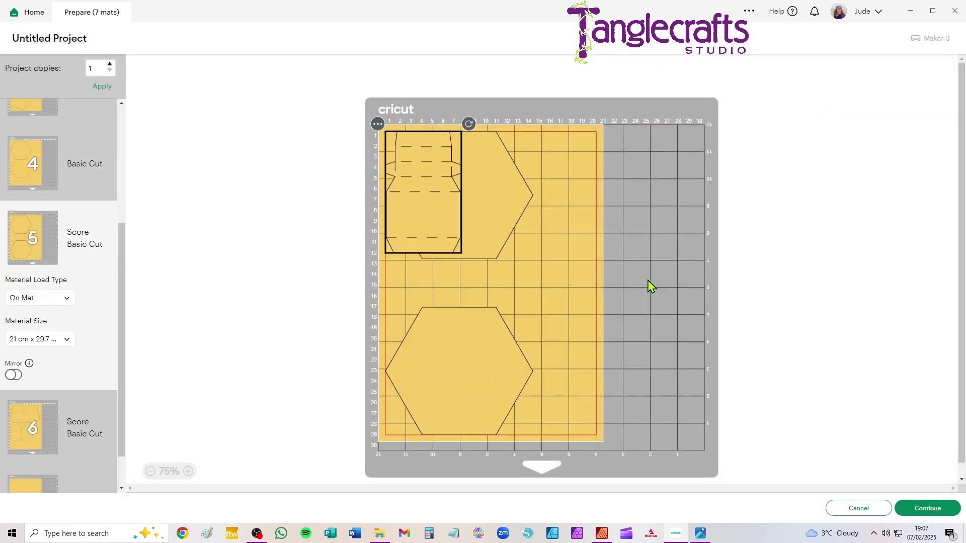
pyautogui.moveTo(414, 212); pyautogui.dragTo(564, 296)
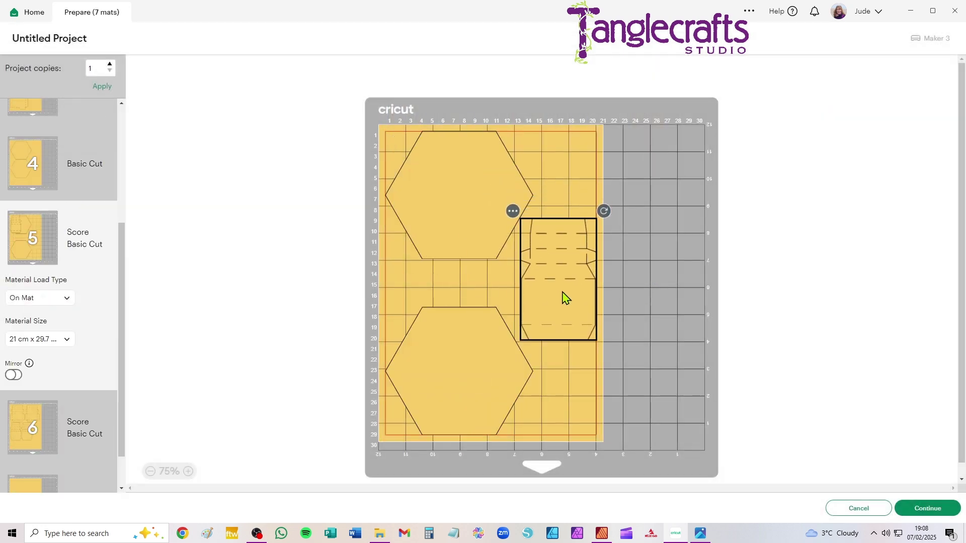
pyautogui.scroll(-1, 71, 298)
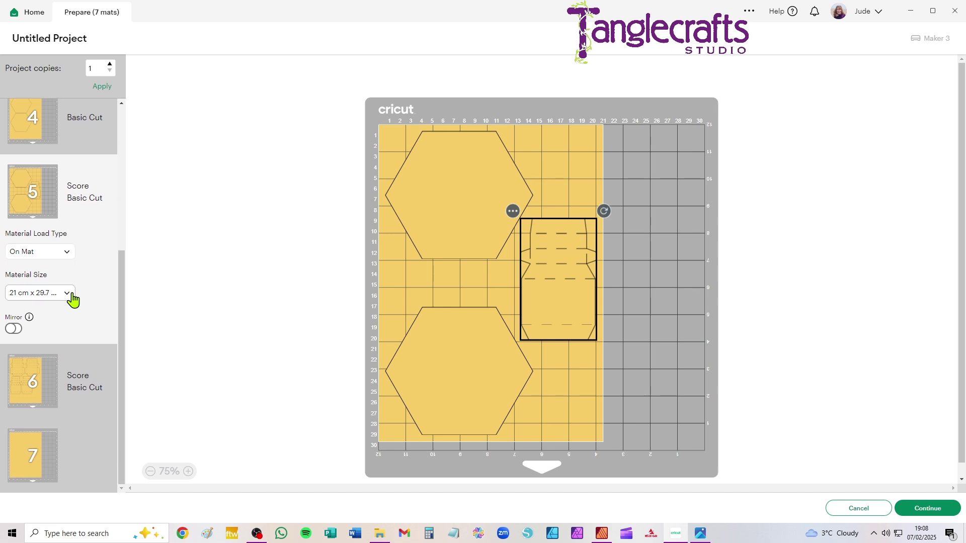
# Change the material size from mat 1 to 21.6 cm x 27.9 cm (Letter).
pyautogui.scroll(5, 71, 300)
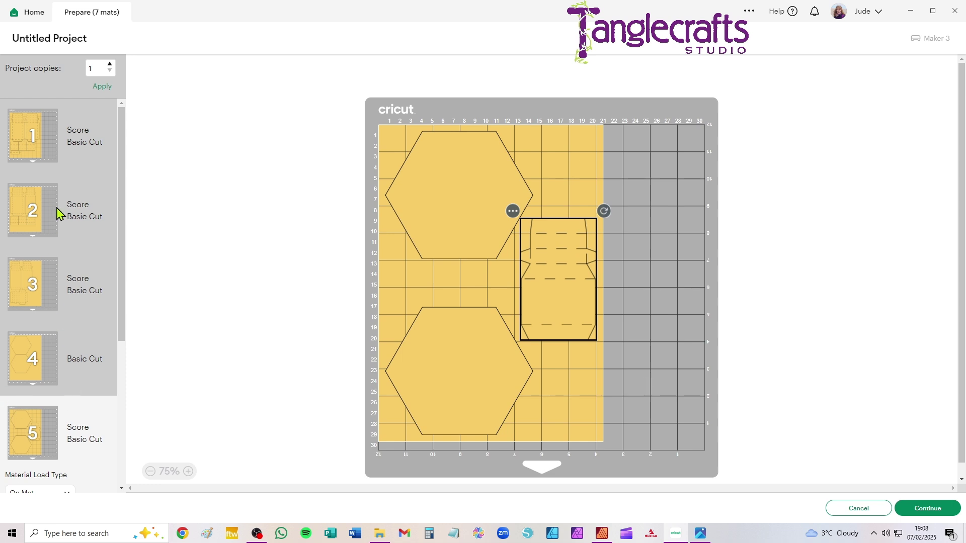
pyautogui.click(87, 142)
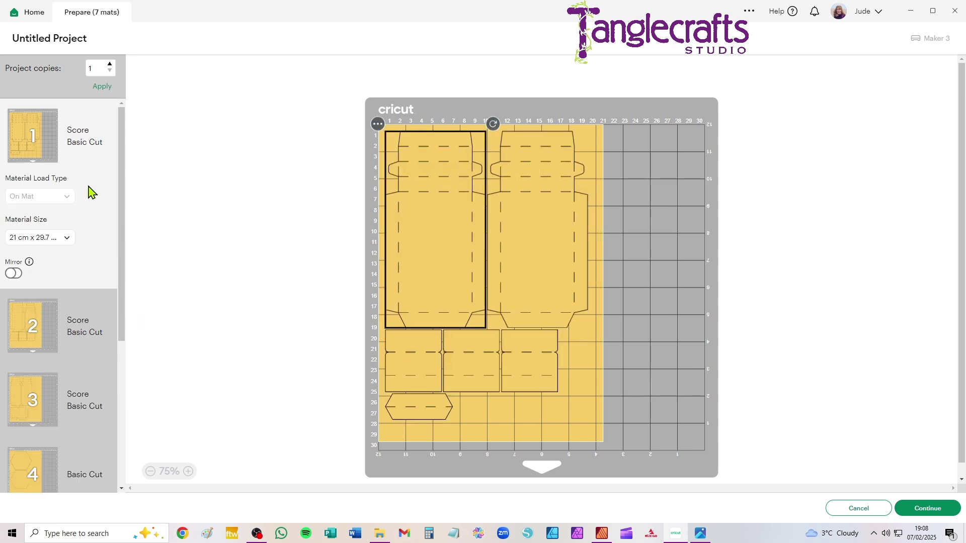
pyautogui.click(55, 240)
pyautogui.click(61, 313)
pyautogui.click(59, 315)
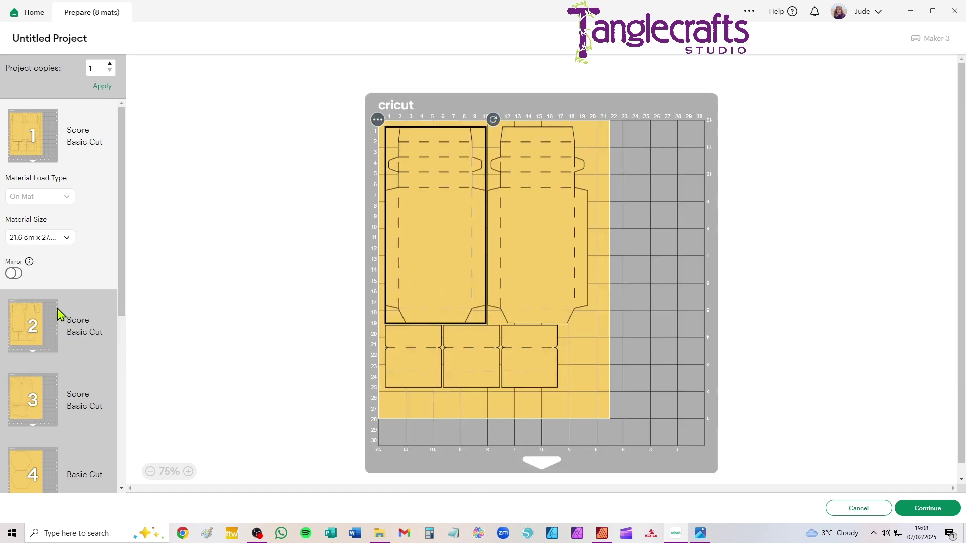
# Move the single narrow lid wall from mat 7 to mat 4, which holds two hexagons.
pyautogui.scroll(-5, 57, 342)
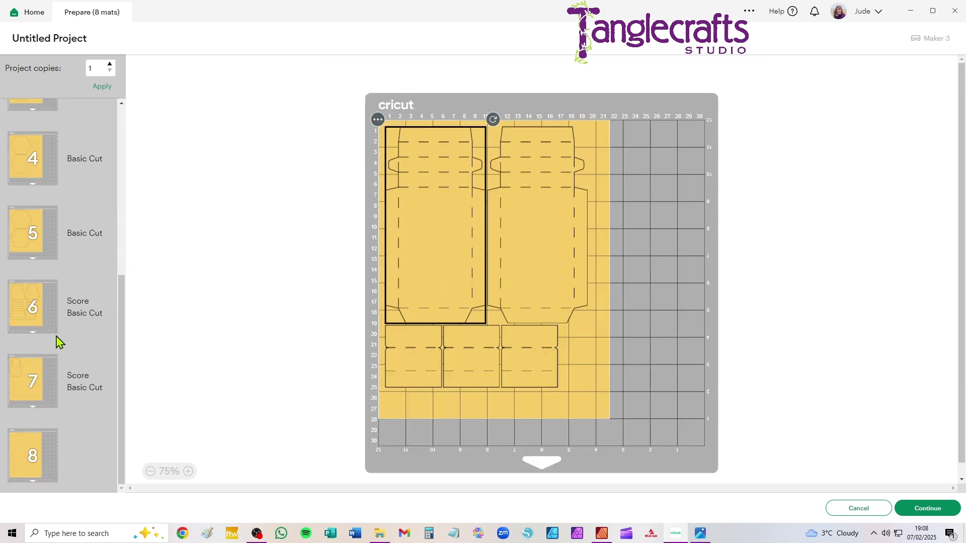
pyautogui.click(25, 380)
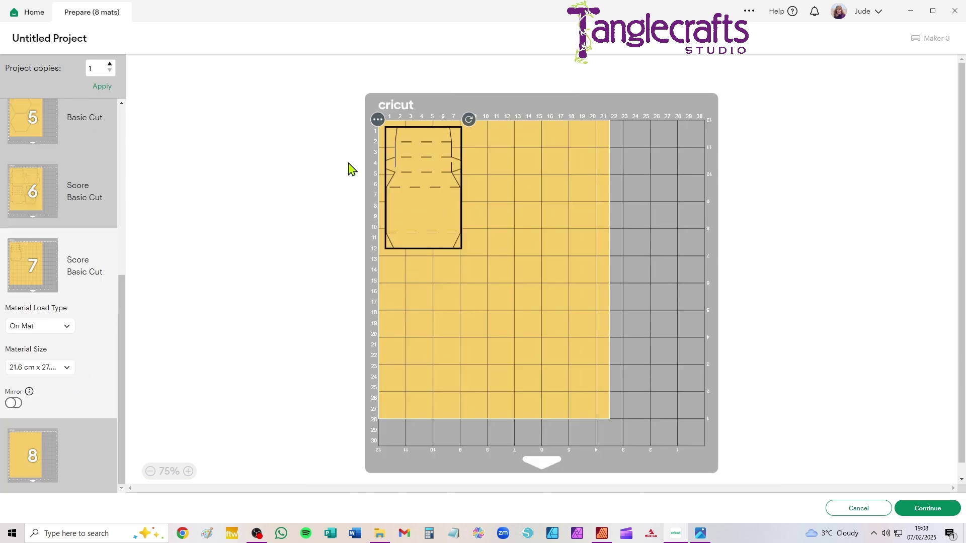
pyautogui.click(378, 119)
pyautogui.click(375, 142)
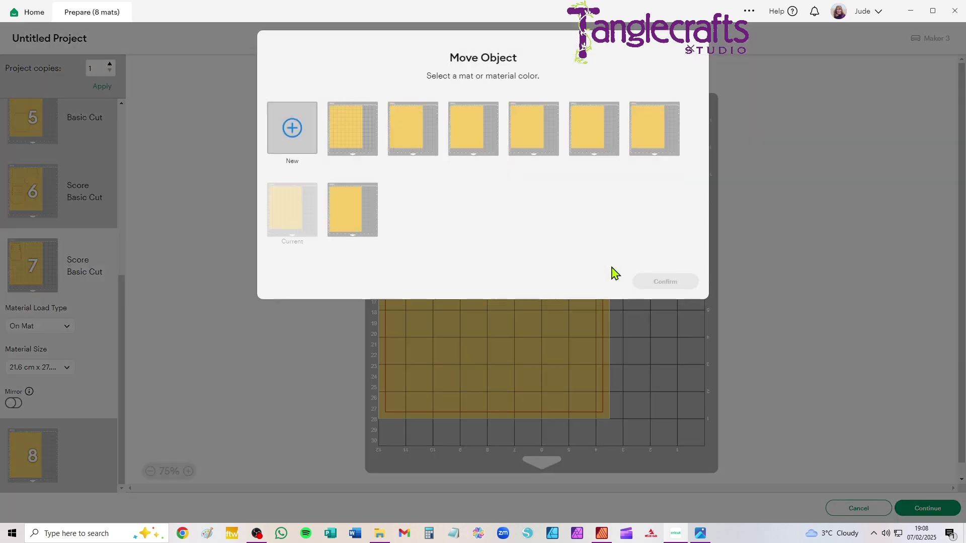
pyautogui.click(529, 137)
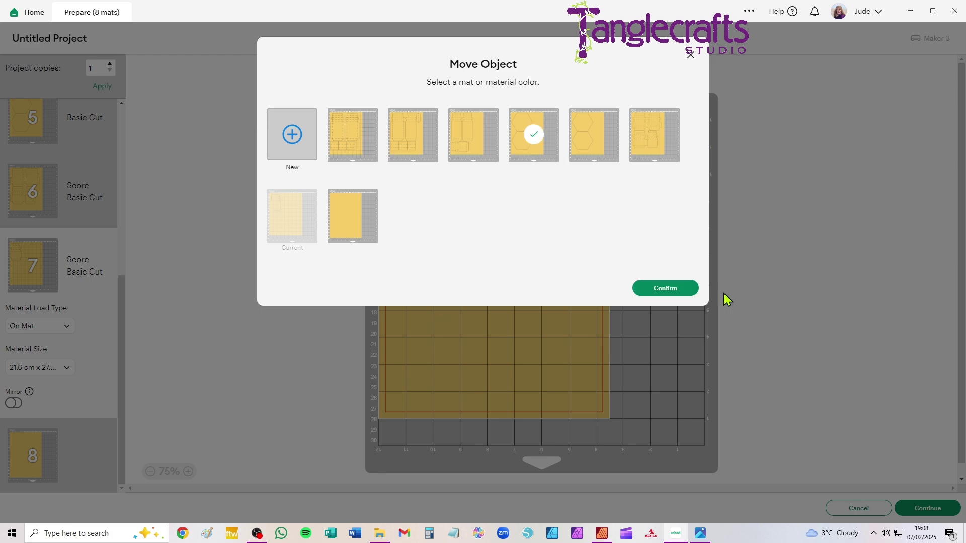
pyautogui.click(665, 289)
# On mat 4, shift the lower hexagon down and place the narrow lid wall beside both hexagons, then check the remaining mats.
pyautogui.moveTo(440, 314); pyautogui.dragTo(417, 364)
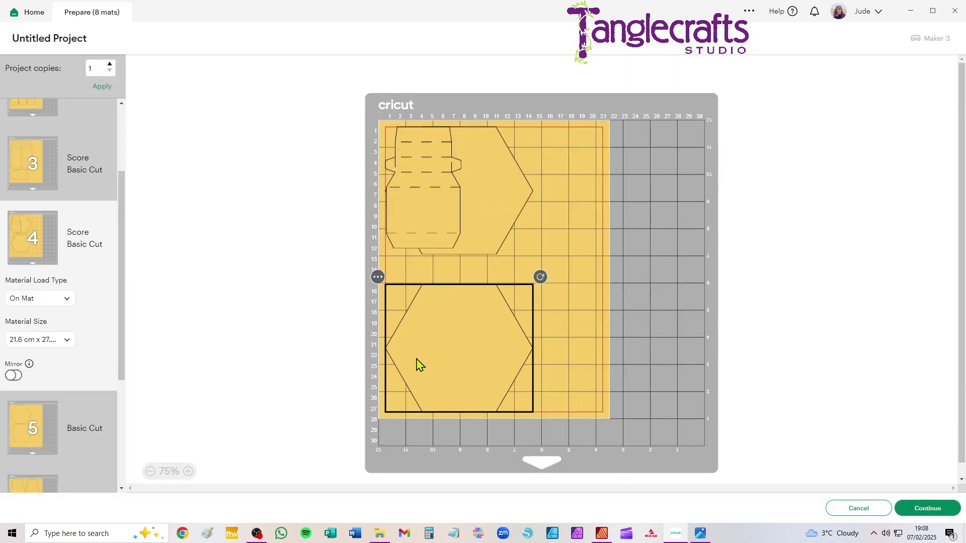
pyautogui.moveTo(449, 219); pyautogui.dragTo(577, 283)
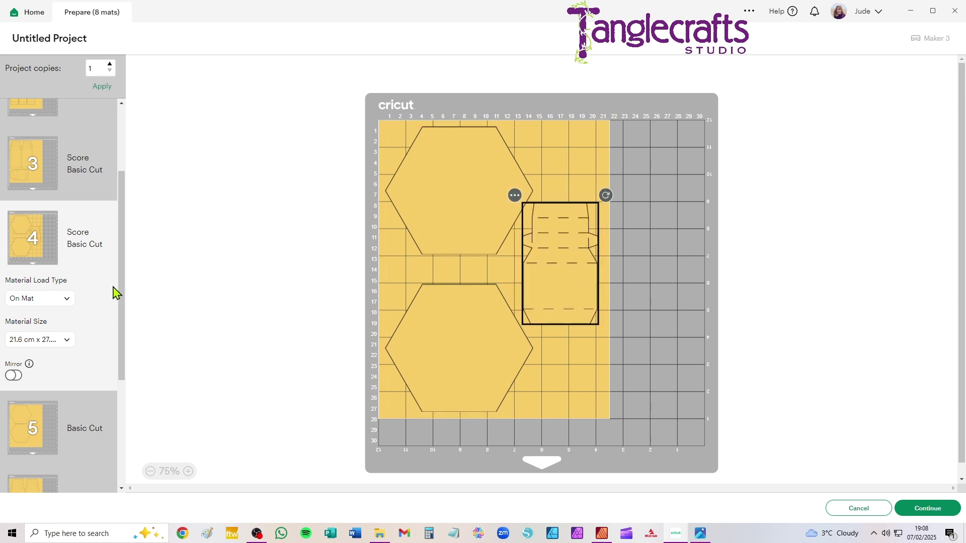
pyautogui.scroll(-4, 89, 288)
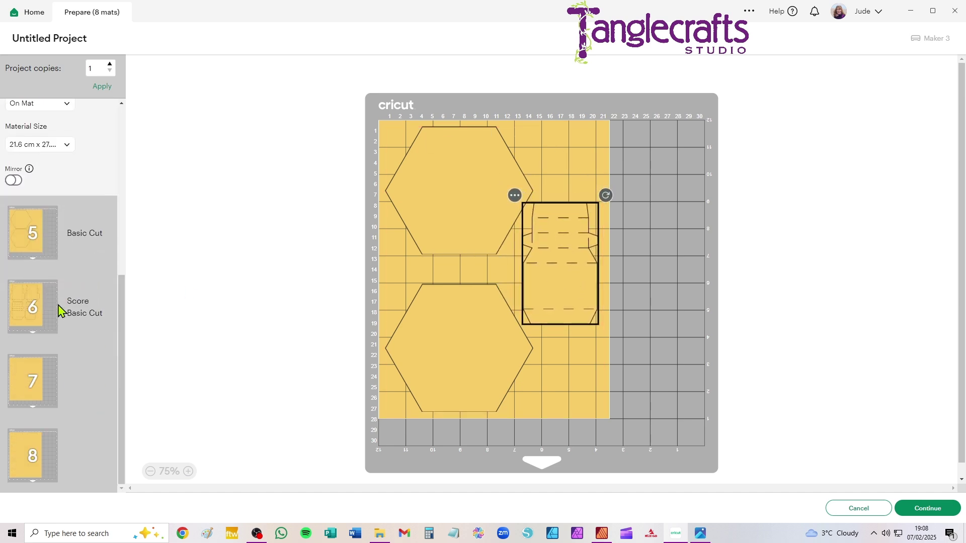
pyautogui.scroll(5, 59, 309)
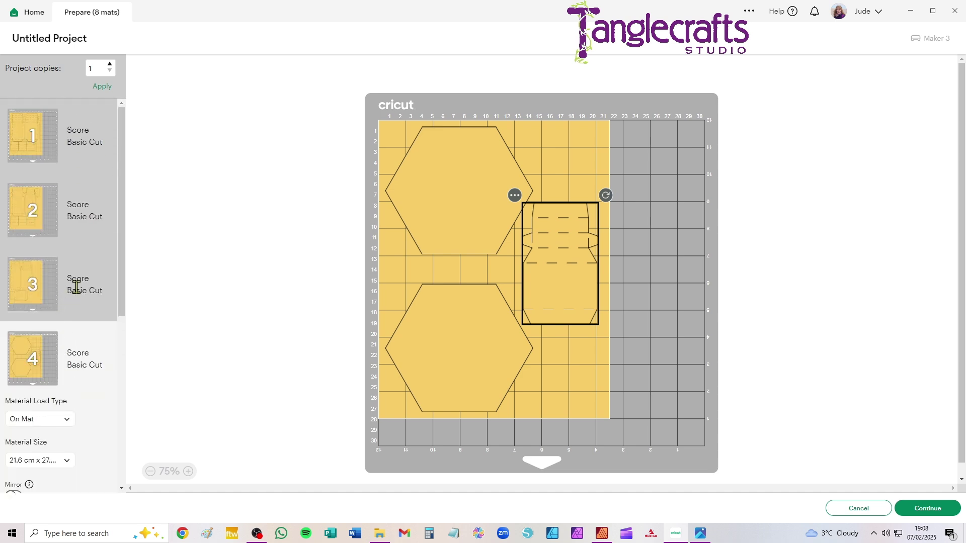
# Set the material size back to 30.5 cm x 30.5 cm from mat 1 and review the rearranged mats.
pyautogui.click(40, 152)
pyautogui.click(38, 241)
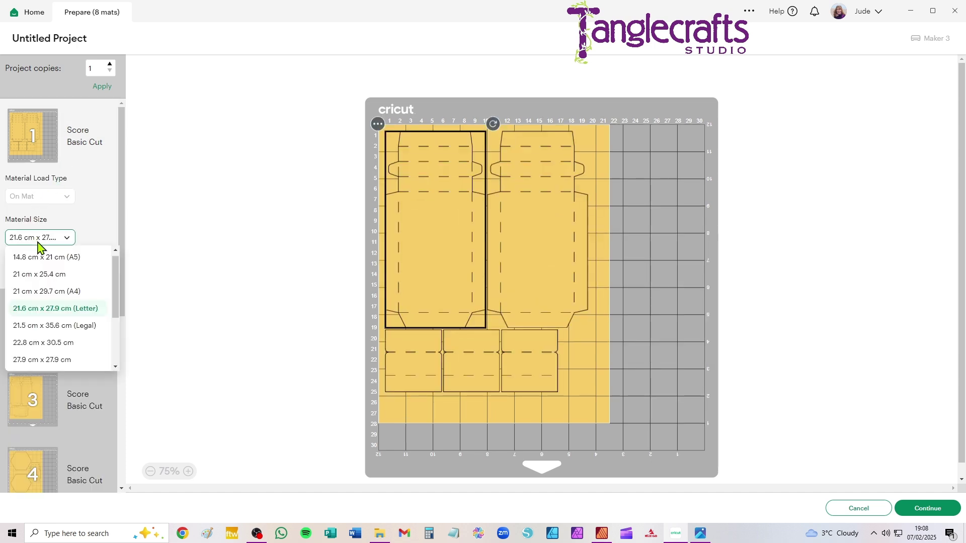
pyautogui.scroll(-3, 61, 337)
pyautogui.click(23, 322)
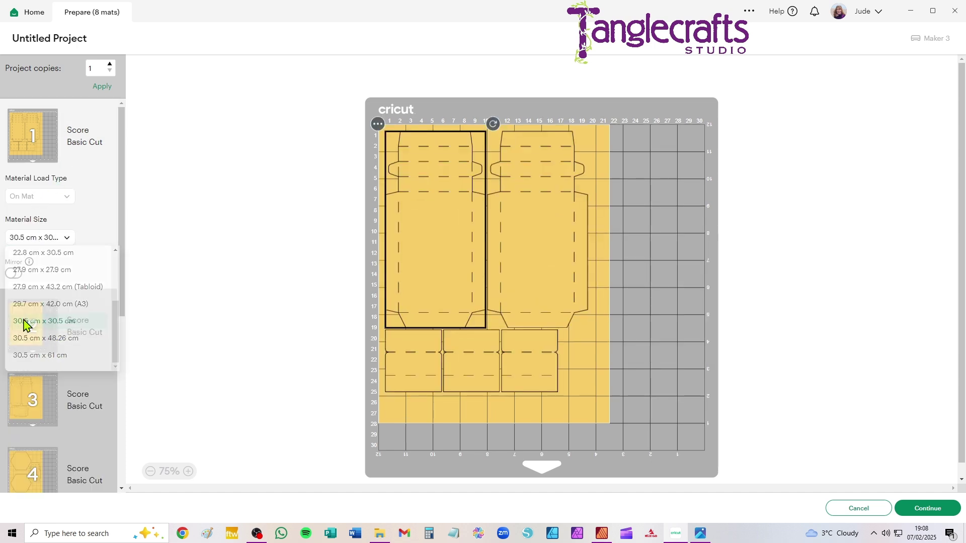
pyautogui.scroll(-3, 55, 300)
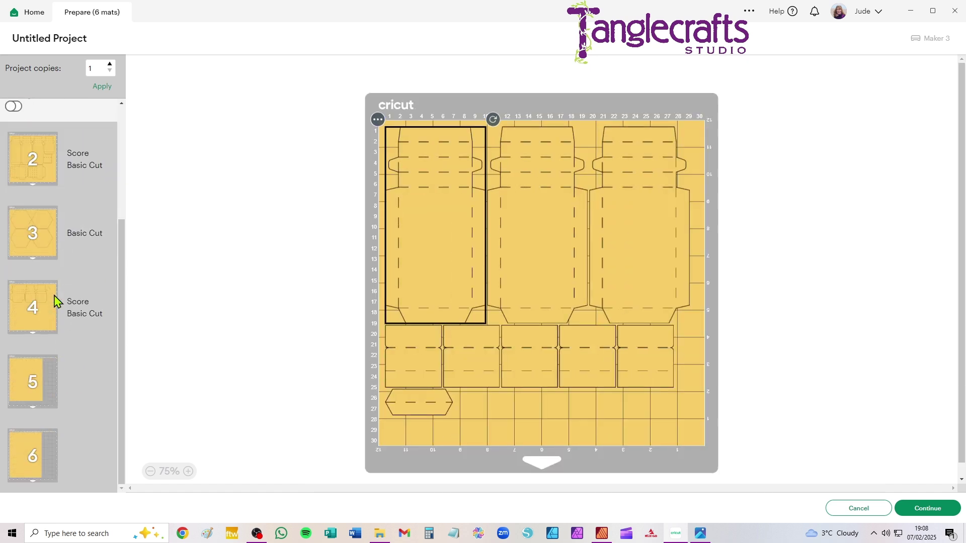
# Leave the mat preview and delete all the hexagonal box pieces from the canvas.
pyautogui.scroll(3, 72, 332)
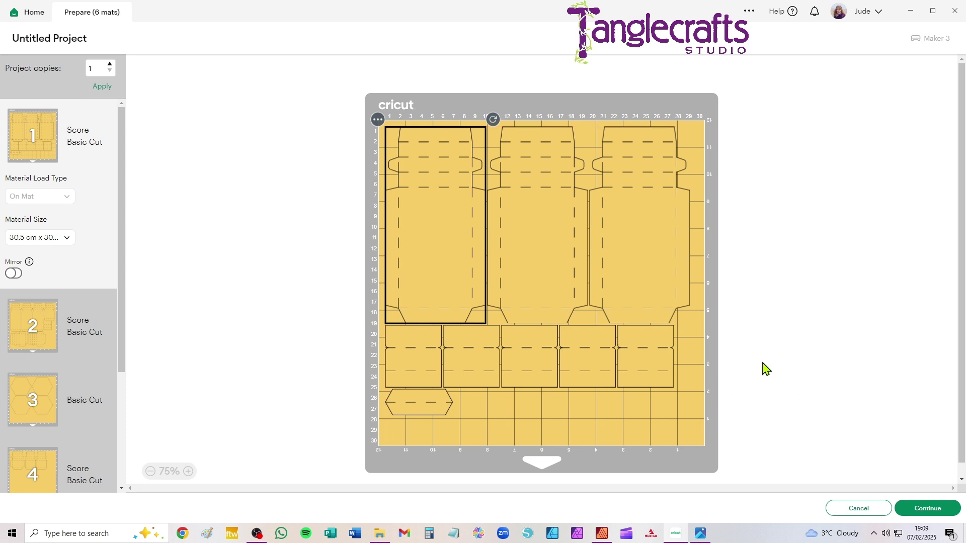
pyautogui.click(859, 508)
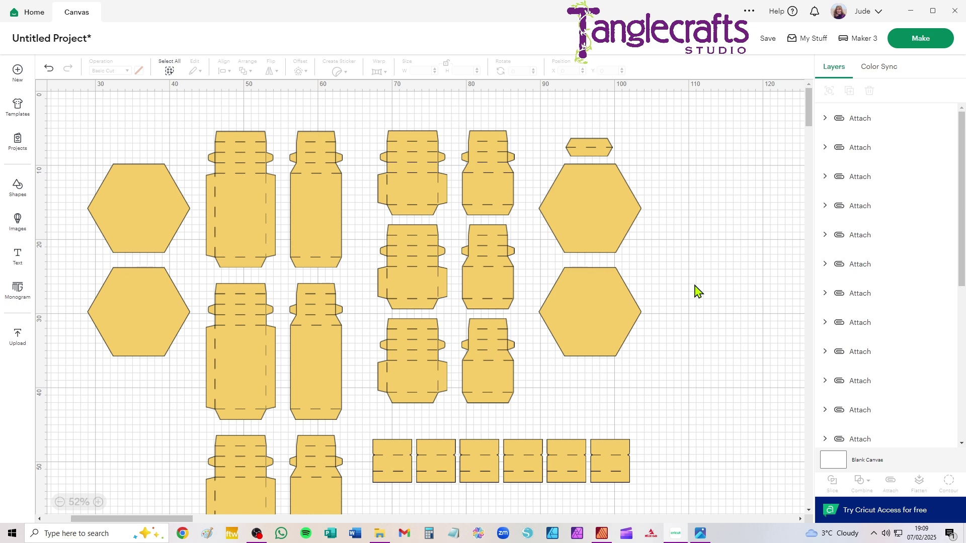
pyautogui.click(694, 286)
pyautogui.hotkey('ctrl', 'a')
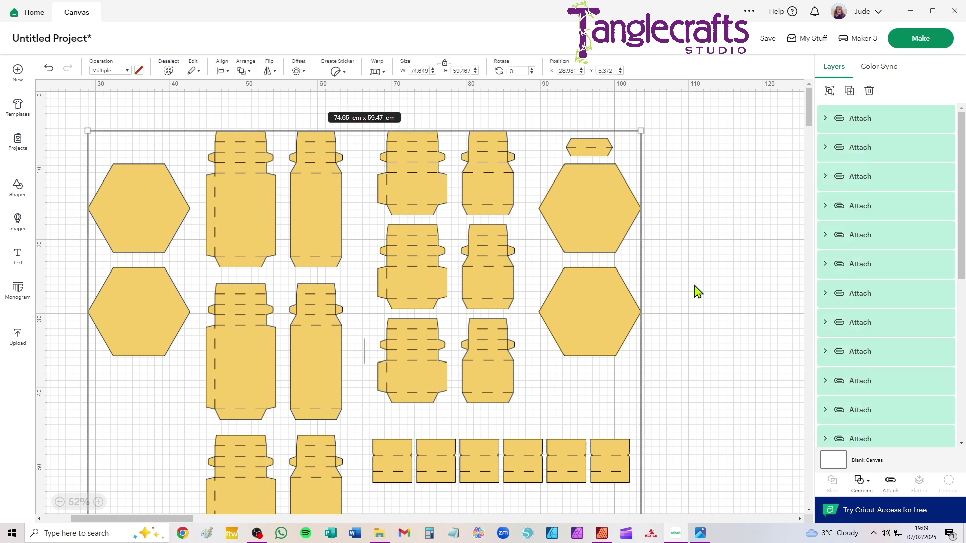
pyautogui.press('Delete')
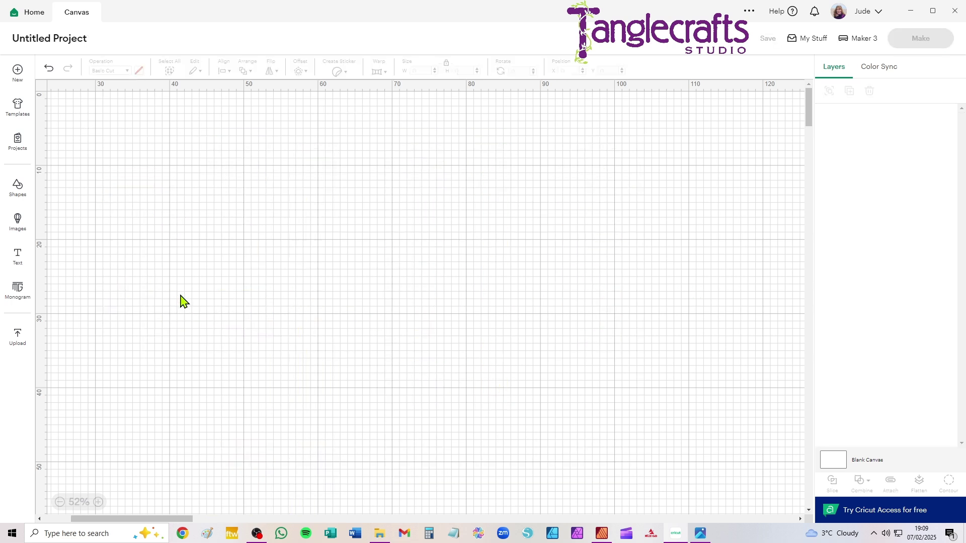
# Upload Wall_and_Lid_Panels.svg from the SVGs folder and add it to the canvas.
pyautogui.click(18, 337)
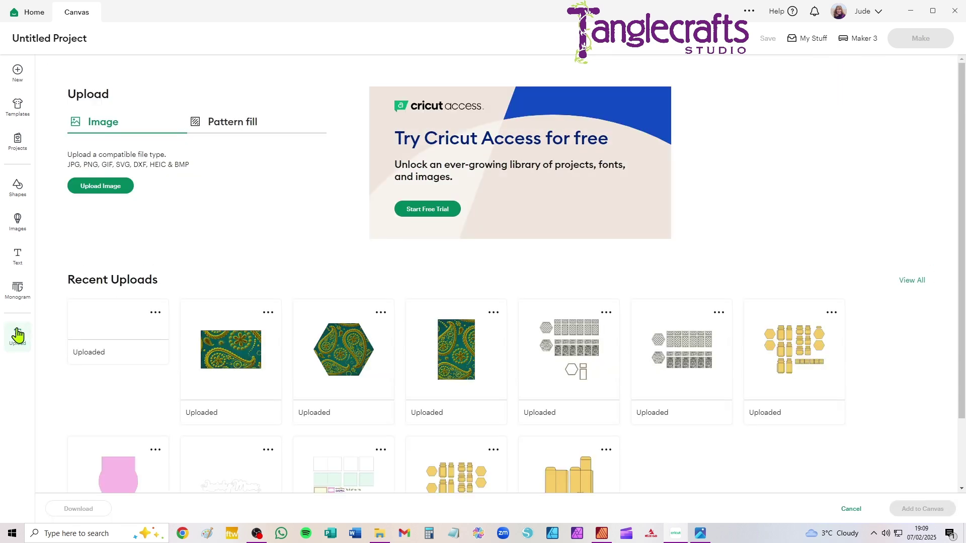
pyautogui.click(121, 187)
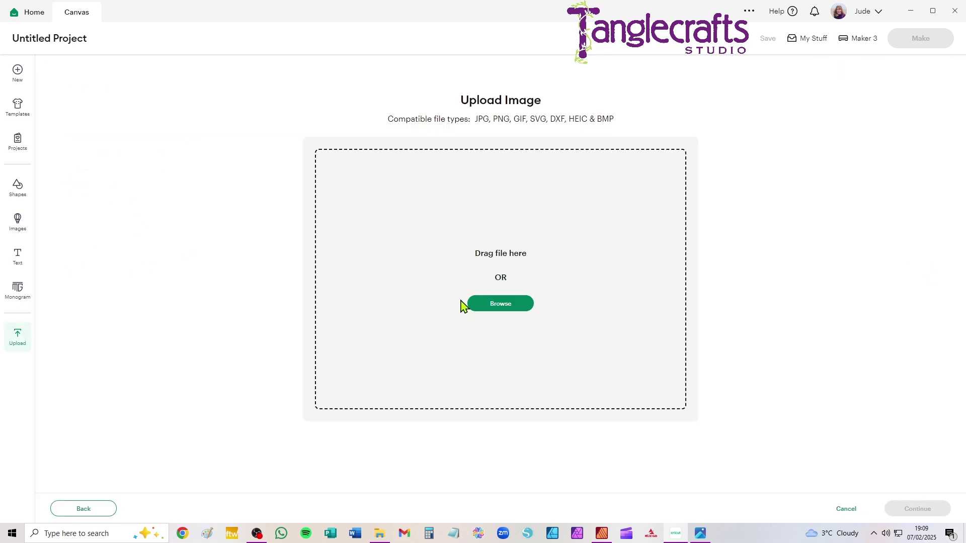
pyautogui.click(504, 312)
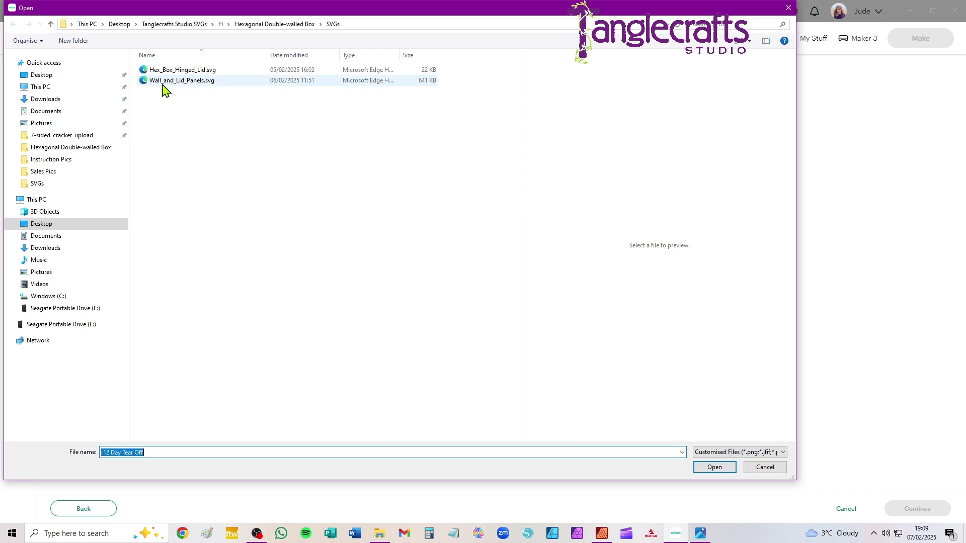
pyautogui.click(171, 83)
pyautogui.click(721, 469)
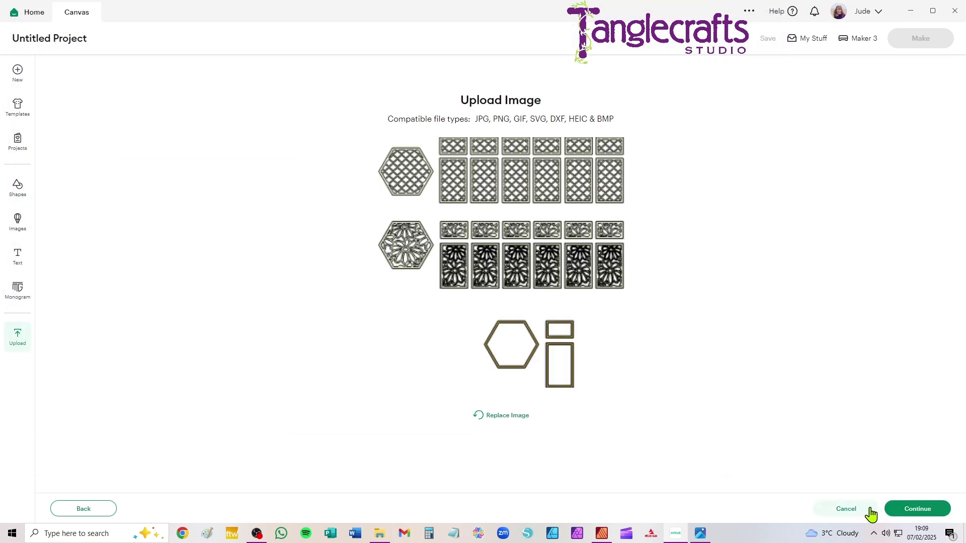
pyautogui.click(913, 510)
pyautogui.click(912, 510)
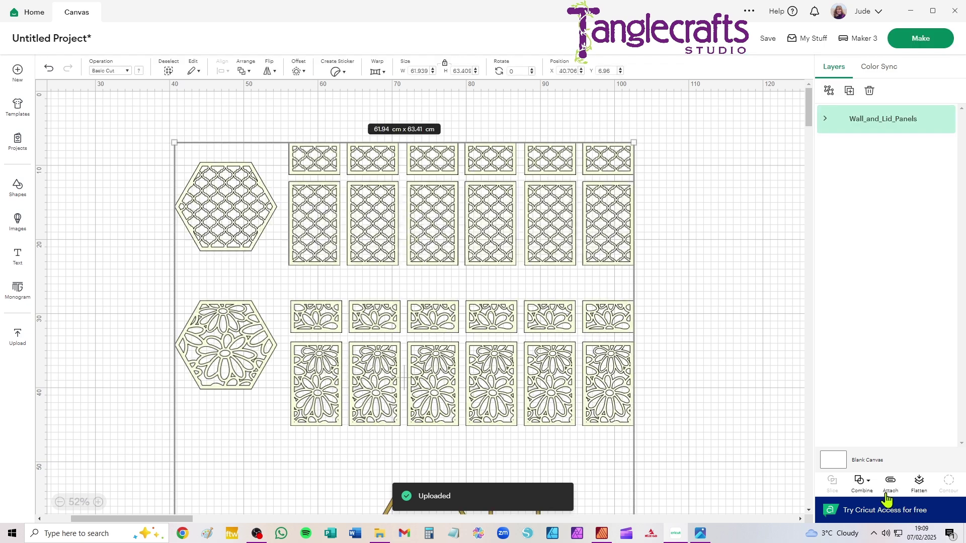
# Ungroup the Wall_and_Lid_Panels design into separate pieces and select the complete lattice-pattern set.
pyautogui.click(829, 92)
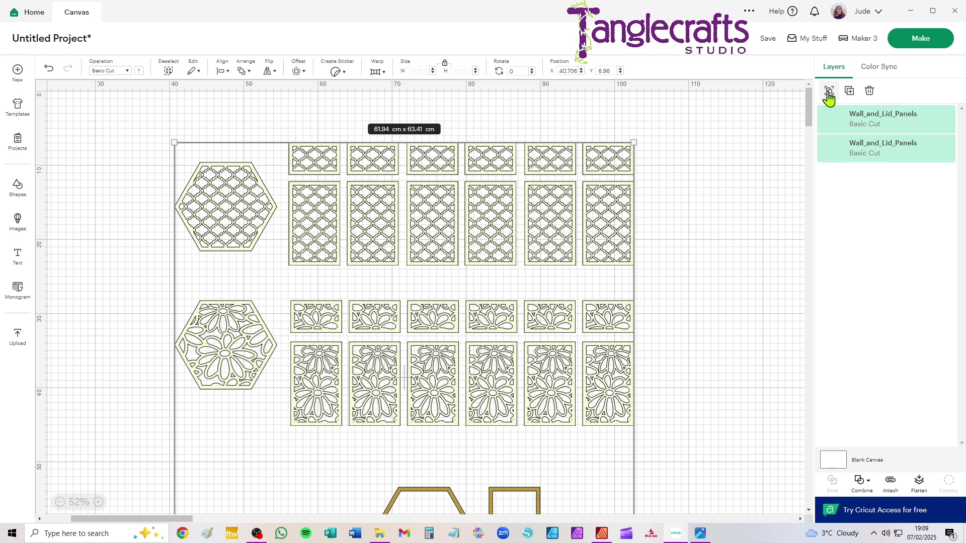
pyautogui.click(681, 224)
pyautogui.moveTo(708, 112); pyautogui.dragTo(246, 235)
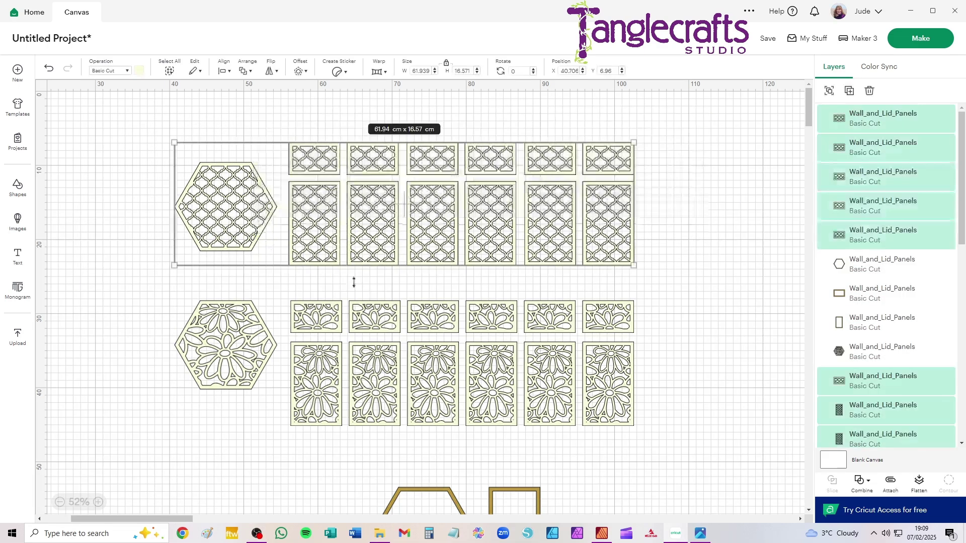
# Examine the lattice panels, the floral panels and the plain hexagonal and rectangular frames on the canvas.
pyautogui.scroll(3, 373, 258)
pyautogui.scroll(-5, 391, 196)
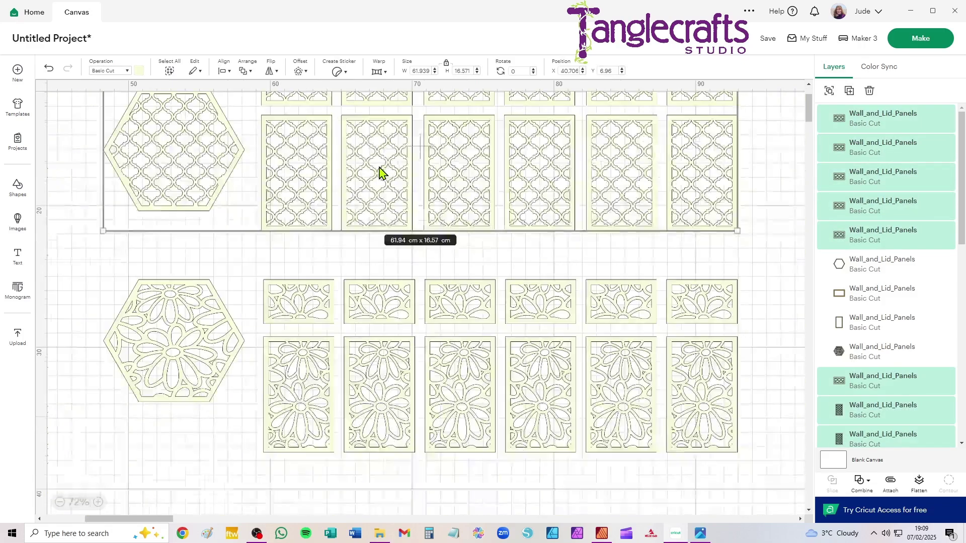
pyautogui.click(304, 336)
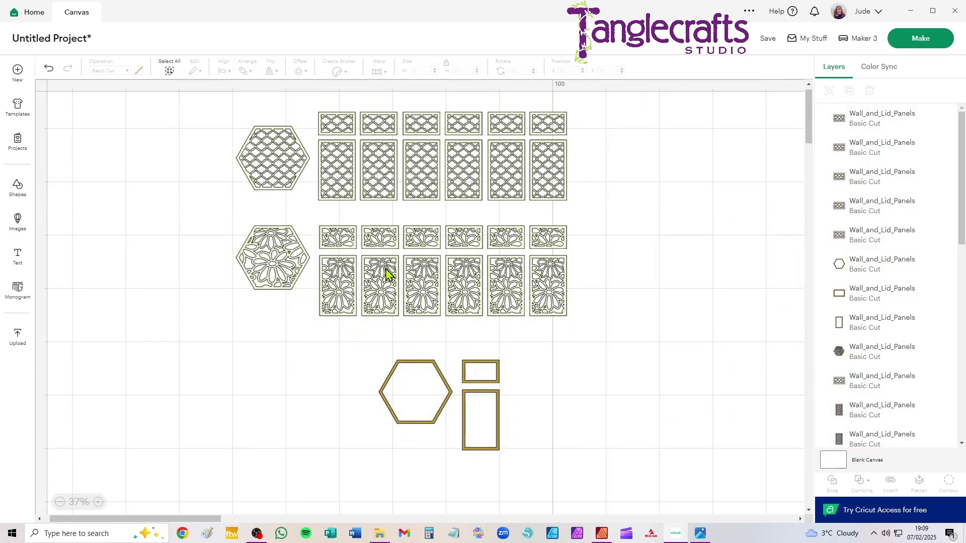
pyautogui.scroll(5, 388, 273)
pyautogui.scroll(-2, 391, 298)
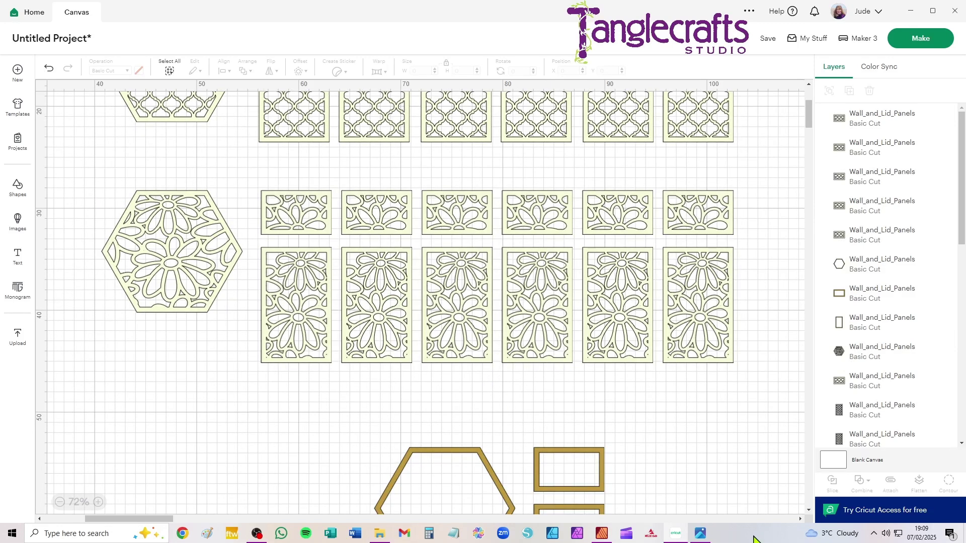
pyautogui.scroll(-5, 553, 390)
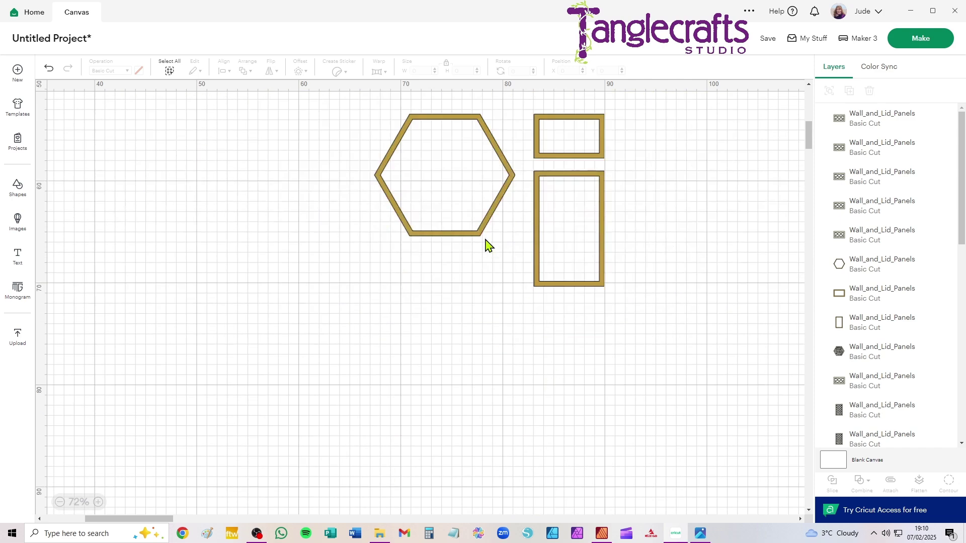
pyautogui.scroll(3, 468, 292)
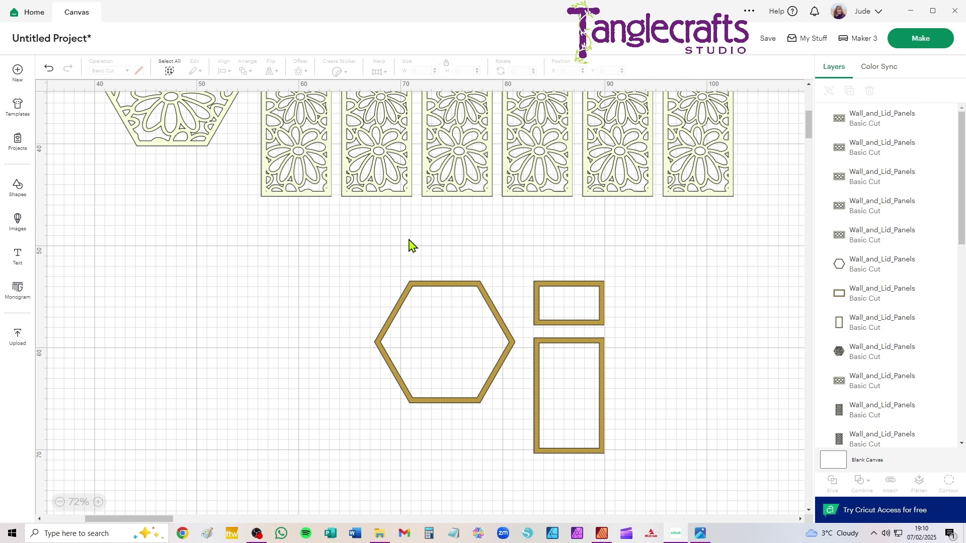
pyautogui.scroll(-5, 411, 236)
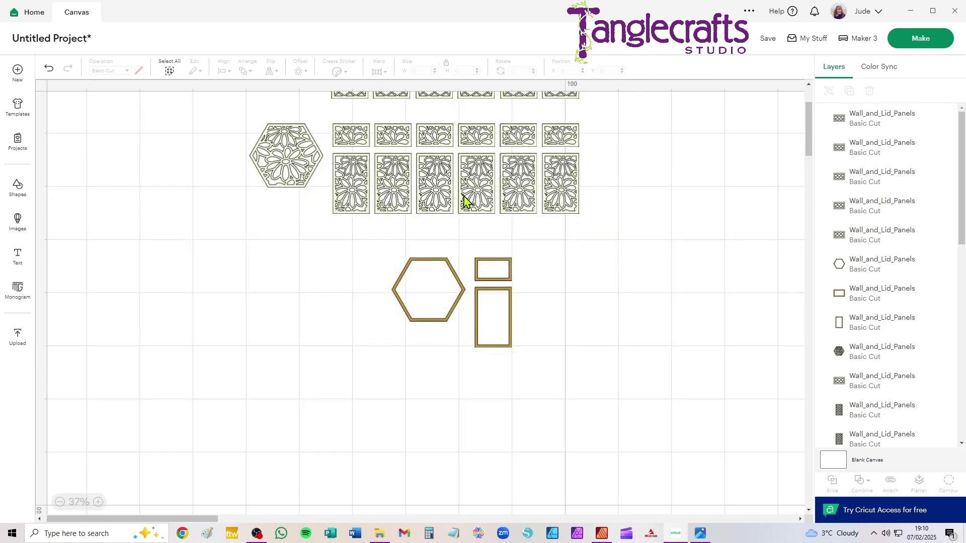
pyautogui.scroll(3, 458, 231)
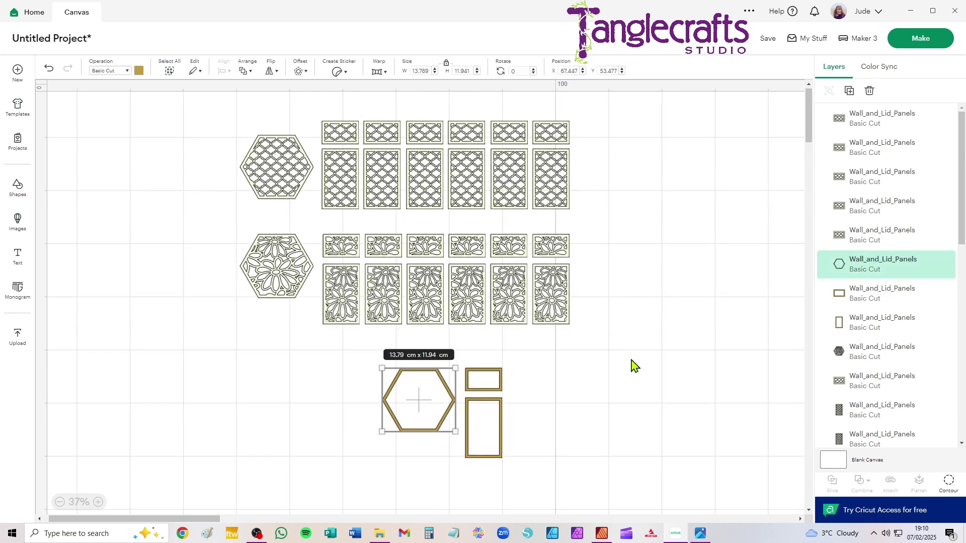
# Try deleting the lattice and floral panel sets so only the plain frames are kept, and undo the deletion.
pyautogui.moveTo(463, 272); pyautogui.dragTo(147, 30)
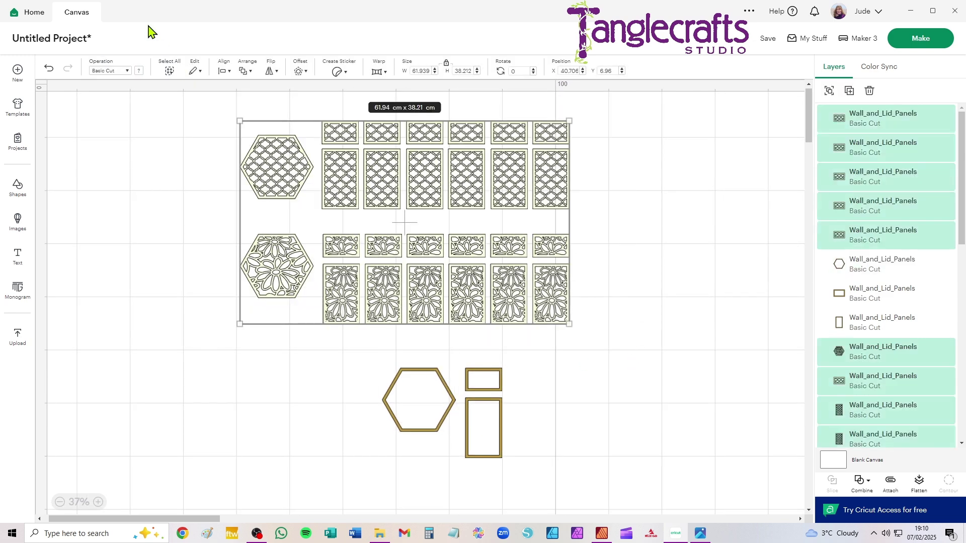
pyautogui.press('Delete')
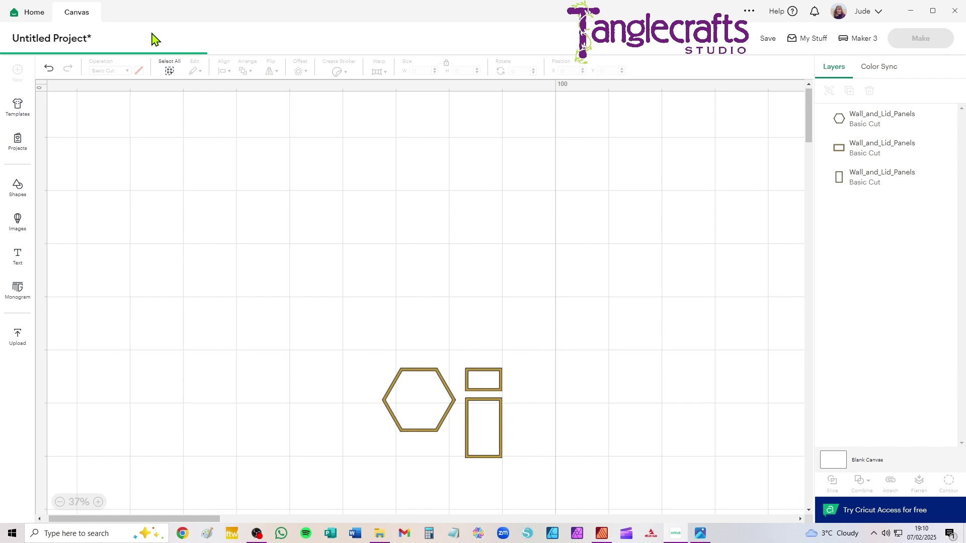
pyautogui.hotkey('ctrl', 'z')
# Delete the floral panels and plain frames, keeping only the lattice set, and open its mat layout.
pyautogui.moveTo(196, 231); pyautogui.dragTo(705, 485)
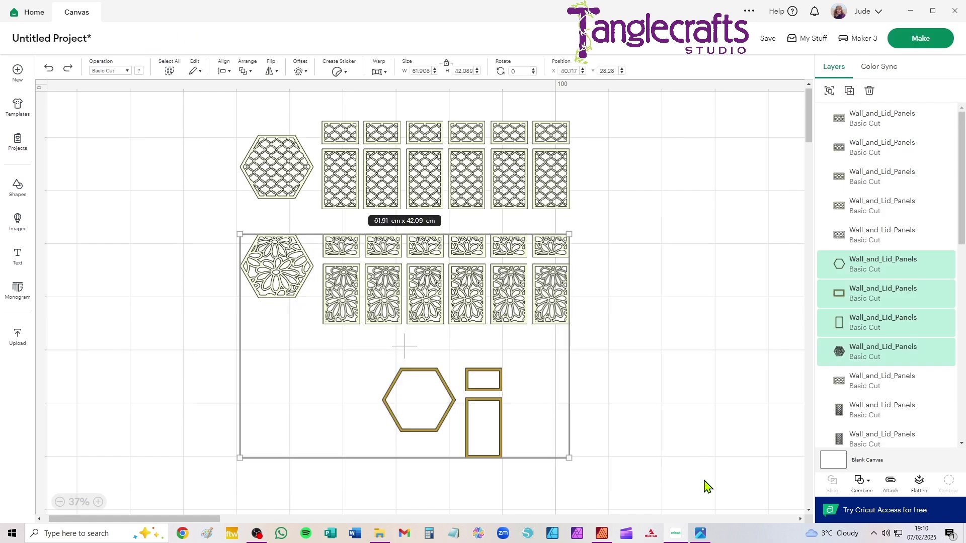
pyautogui.press('Delete')
pyautogui.click(912, 42)
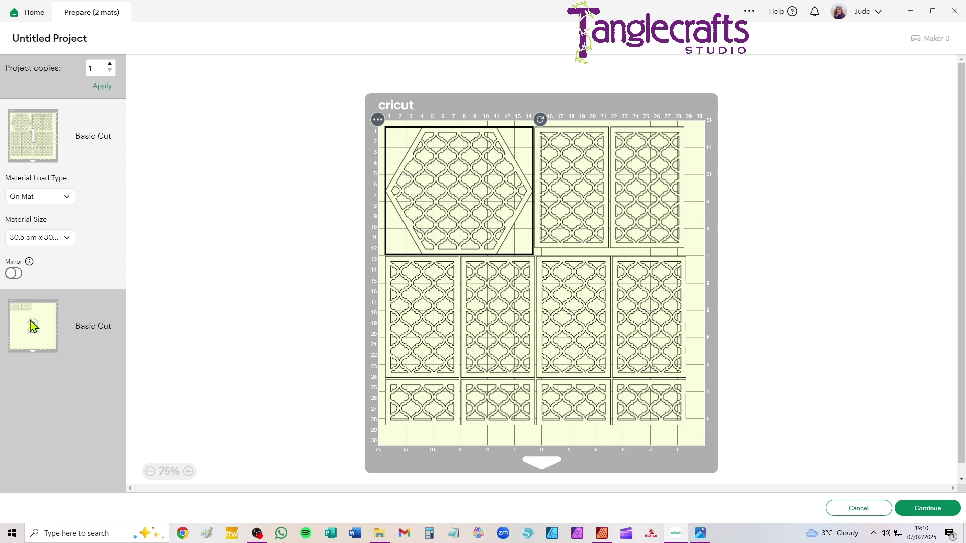
# Preview the lattice layout at 21 cm x 29.7 cm (A4), and switch the material size to 21.6 cm x 27.9 cm (Letter).
pyautogui.click(38, 241)
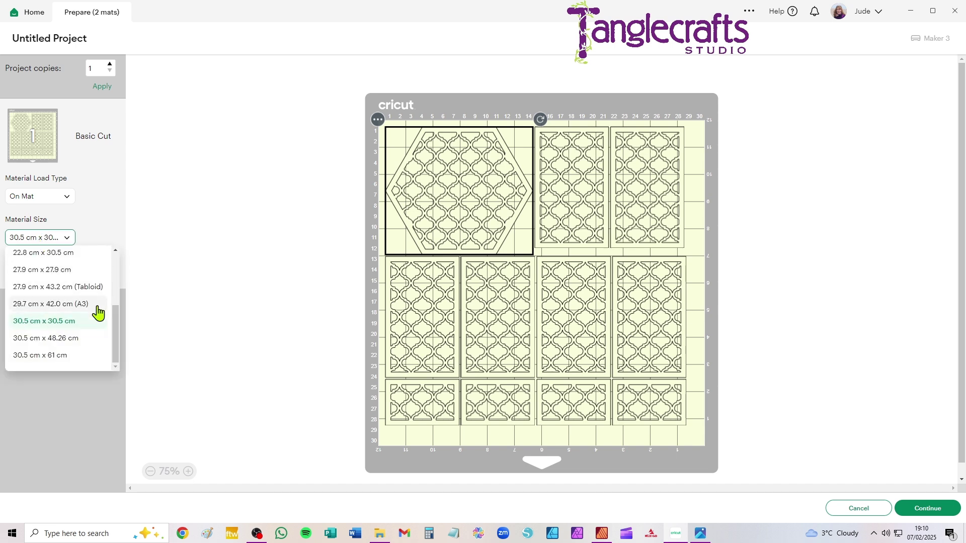
pyautogui.moveTo(116, 324); pyautogui.dragTo(121, 254)
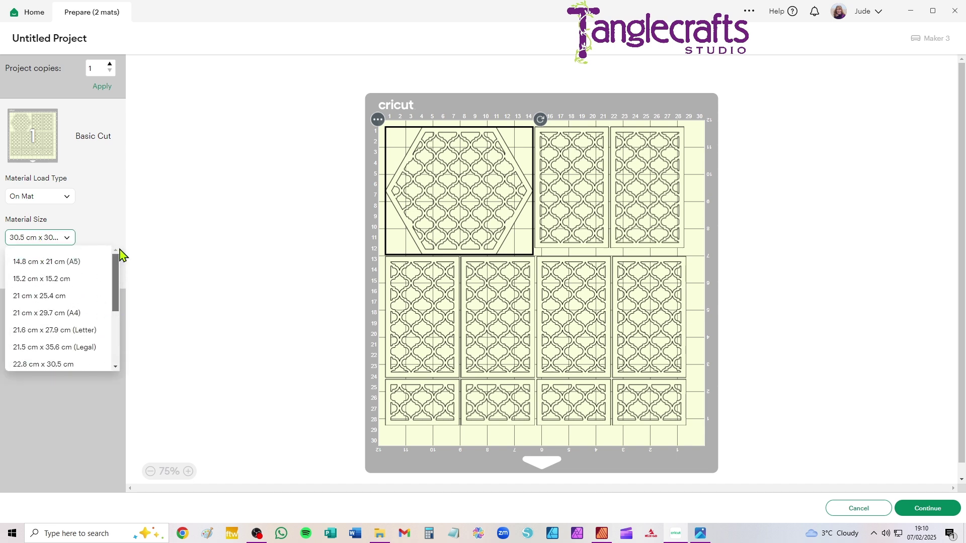
pyautogui.click(79, 315)
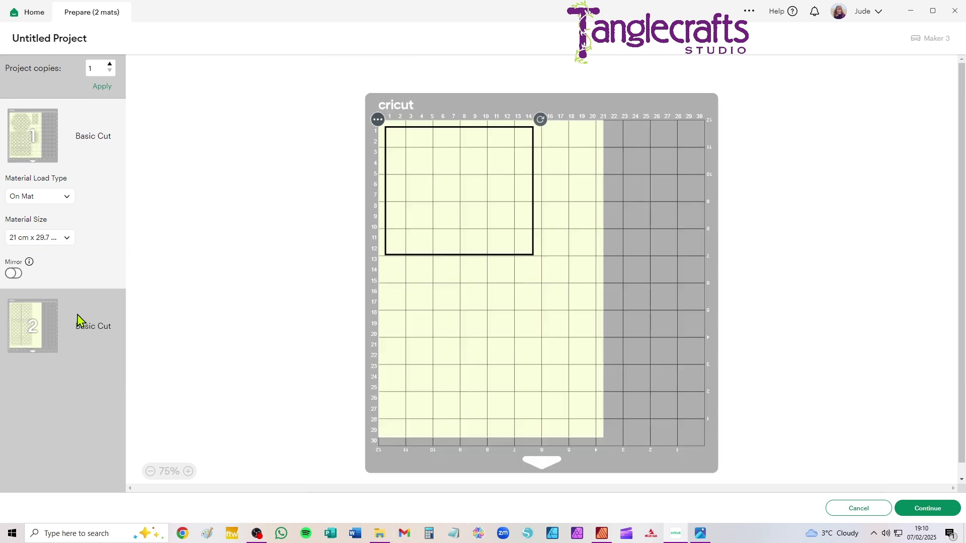
pyautogui.click(54, 241)
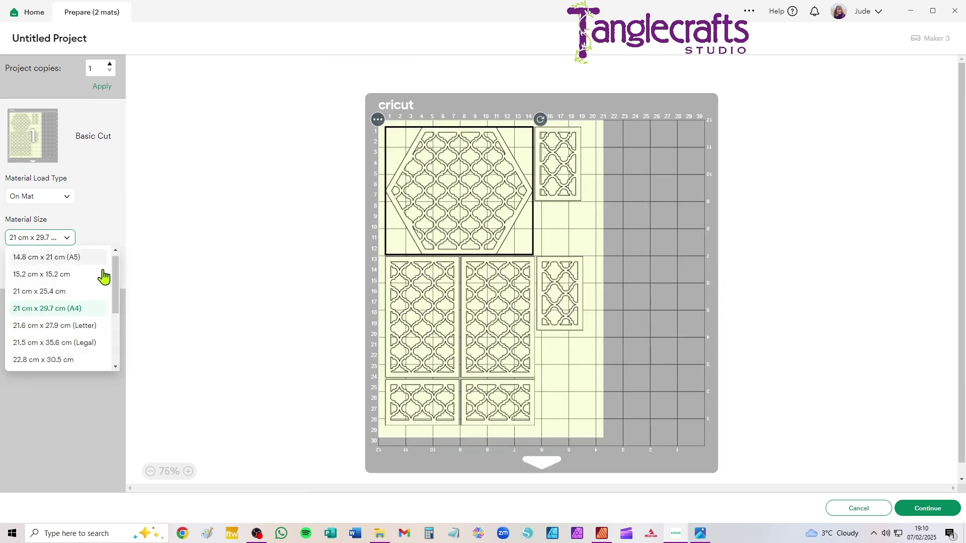
pyautogui.click(83, 330)
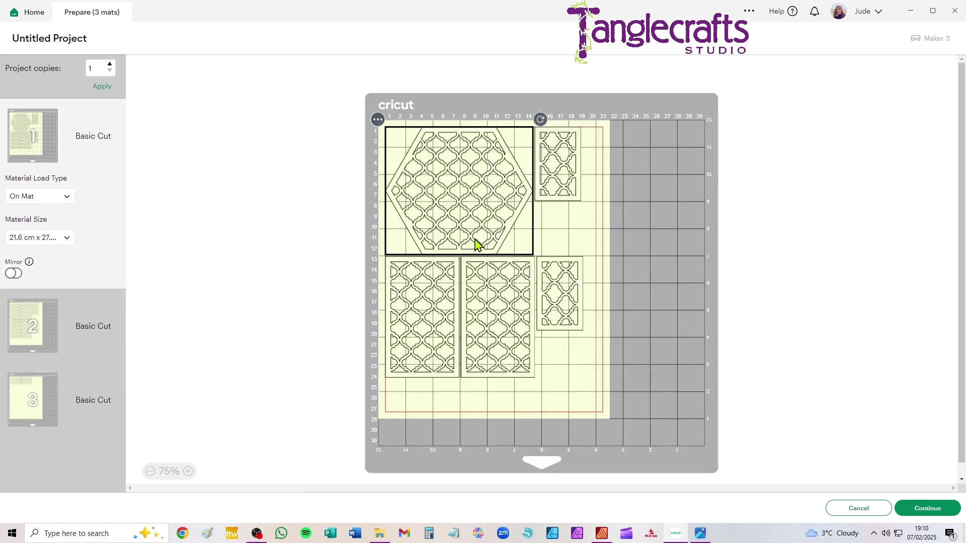
# On mat 1, rotate both short lattice panels to landscape and place them one above the other beside the hexagon.
pyautogui.moveTo(563, 291); pyautogui.dragTo(563, 242)
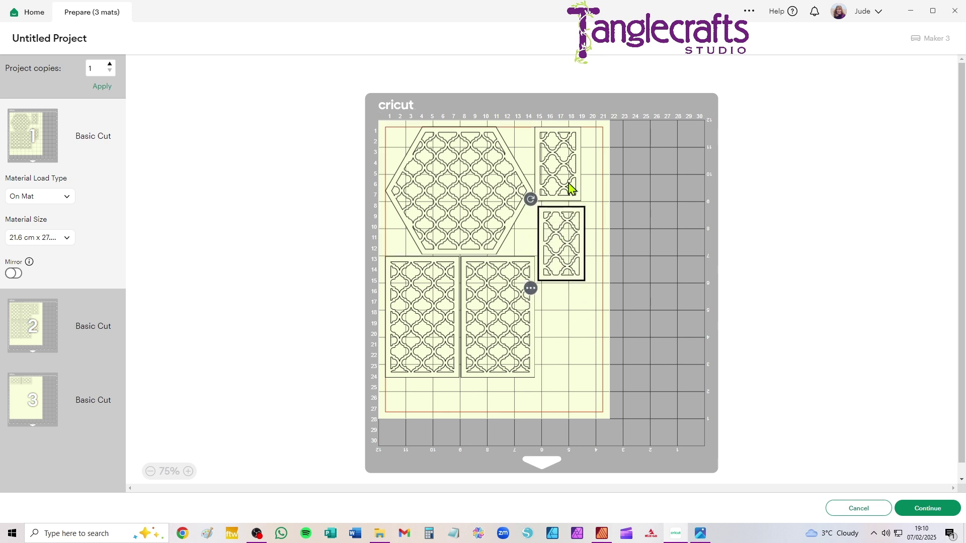
pyautogui.click(573, 165)
pyautogui.moveTo(528, 122); pyautogui.dragTo(588, 146)
pyautogui.click(550, 232)
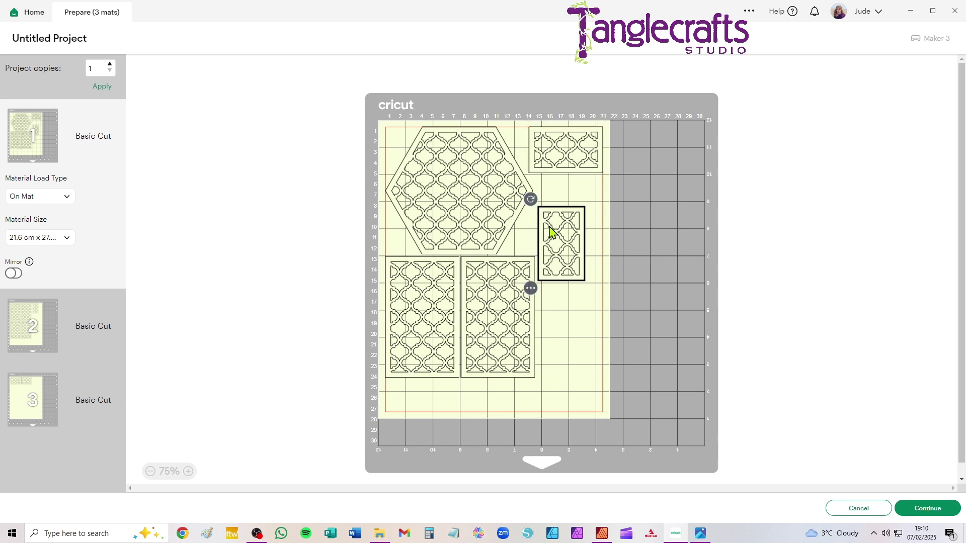
pyautogui.moveTo(530, 199); pyautogui.dragTo(576, 219)
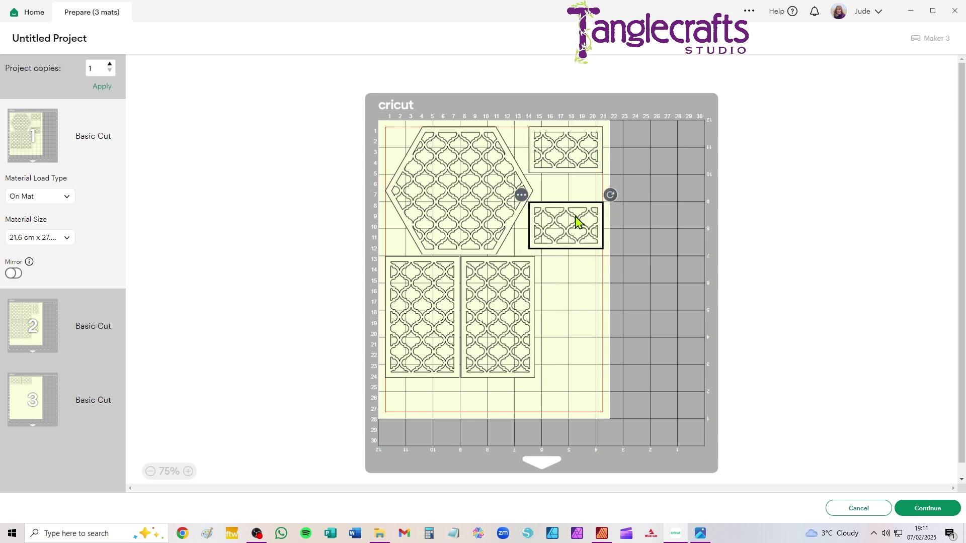
# Move both short lattice panels from mat 3 to mat 1.
pyautogui.click(15, 386)
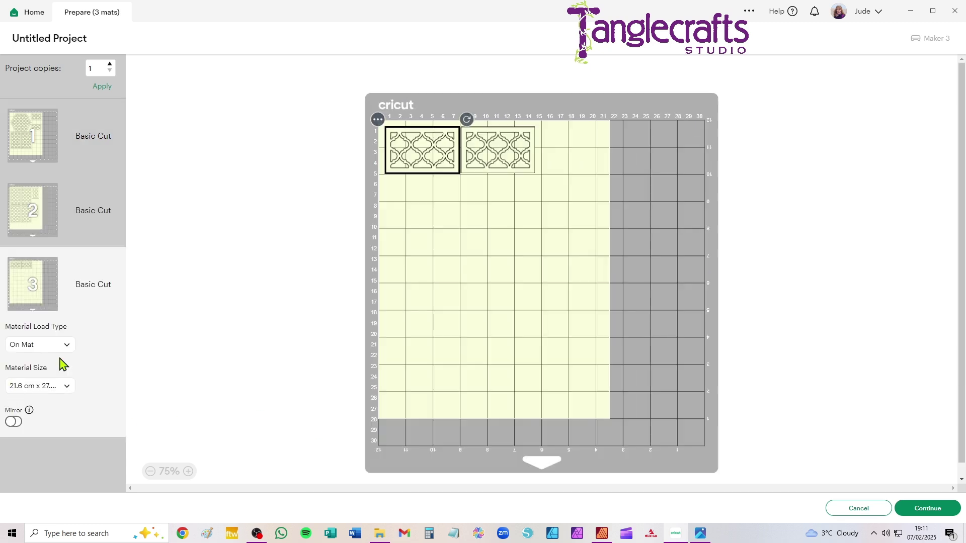
pyautogui.click(377, 119)
pyautogui.moveTo(301, 94); pyautogui.dragTo(578, 217)
pyautogui.click(378, 120)
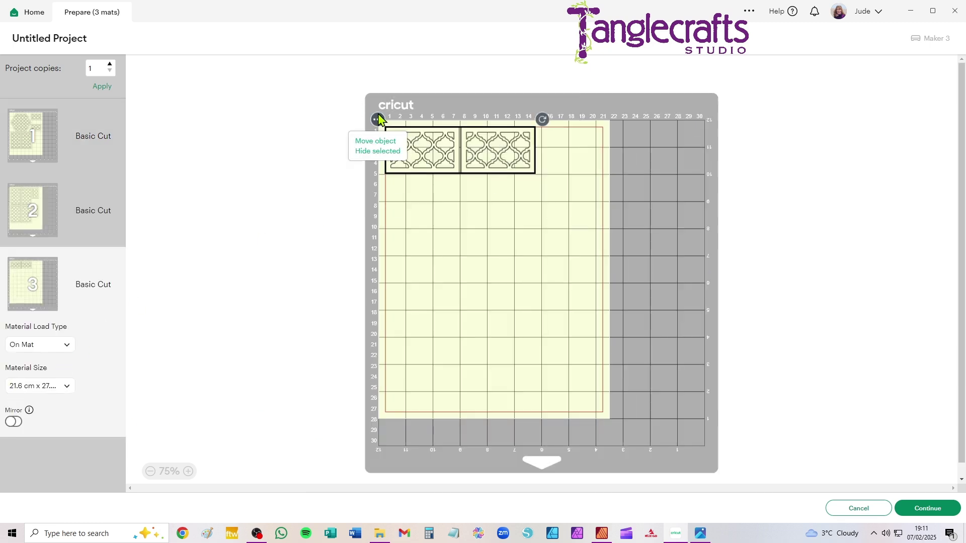
pyautogui.click(373, 142)
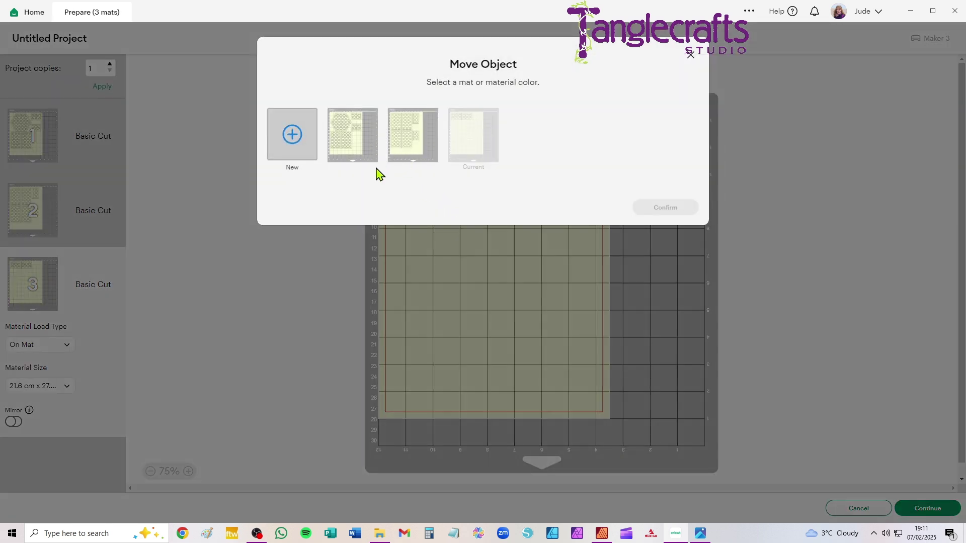
pyautogui.click(352, 144)
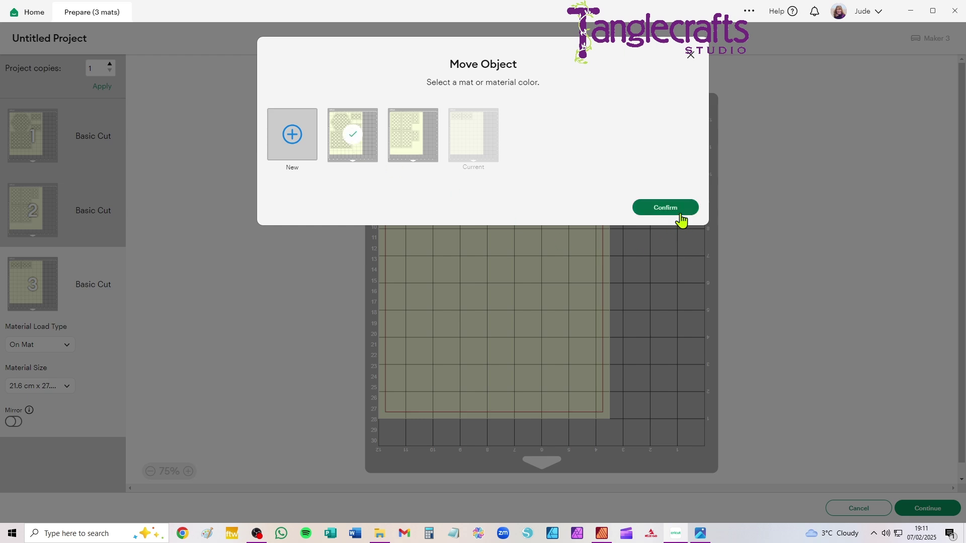
pyautogui.click(675, 209)
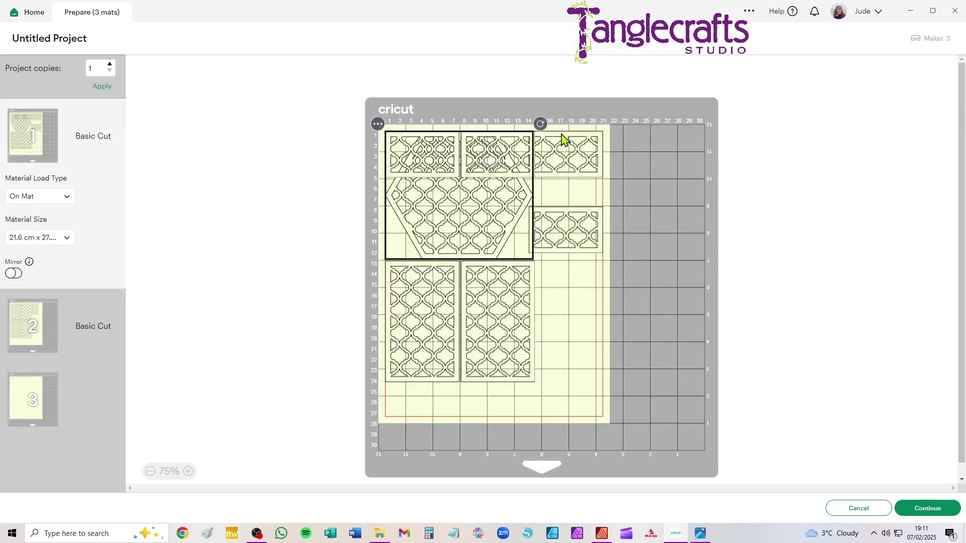
# On mat 1, rotate the two added short lattice panels to portrait and stack them along the sheet's edge below the landscape ones.
pyautogui.click(514, 156)
pyautogui.moveTo(497, 157); pyautogui.dragTo(560, 300)
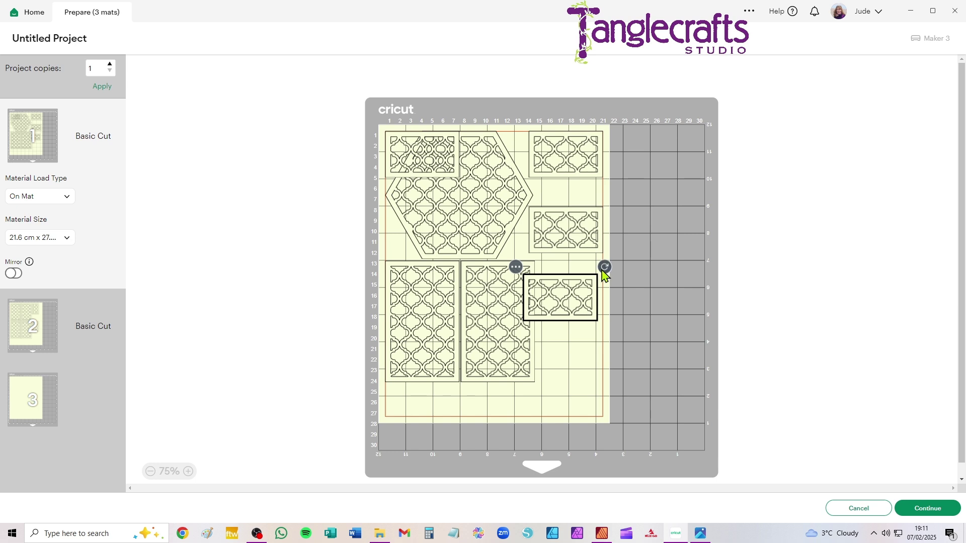
pyautogui.click(573, 235)
pyautogui.click(596, 291)
pyautogui.moveTo(605, 267); pyautogui.dragTo(513, 236)
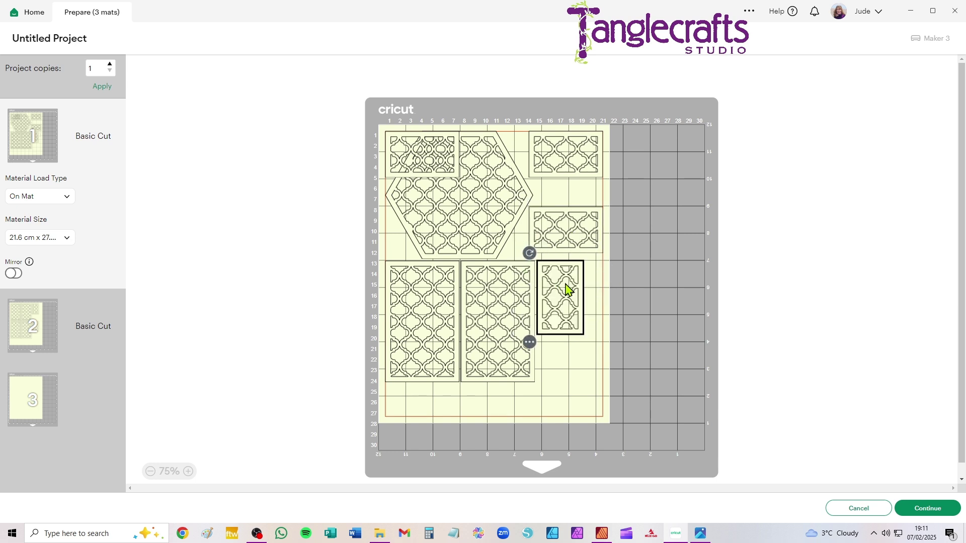
pyautogui.moveTo(565, 283); pyautogui.dragTo(584, 282)
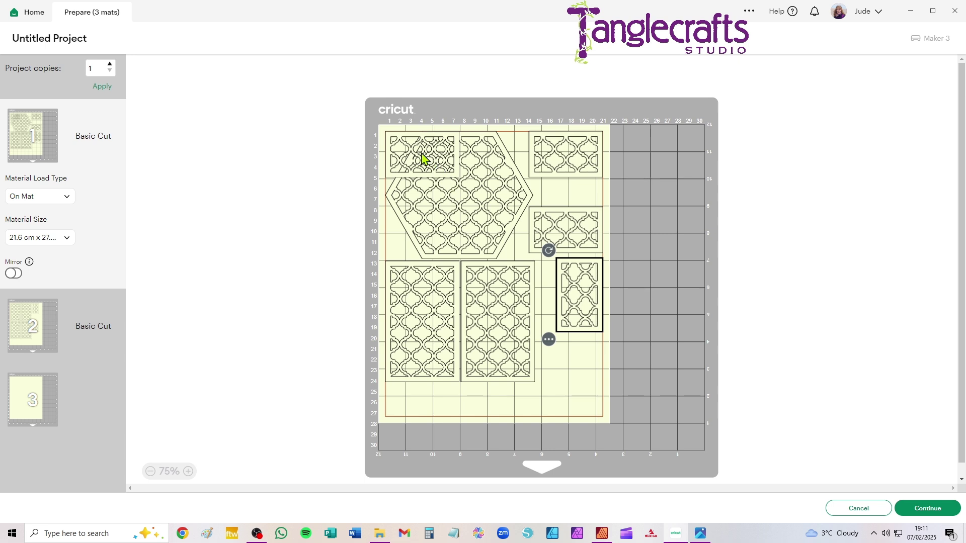
pyautogui.moveTo(424, 152); pyautogui.dragTo(564, 378)
pyautogui.moveTo(606, 350); pyautogui.dragTo(510, 294)
pyautogui.moveTo(571, 372); pyautogui.dragTo(600, 385)
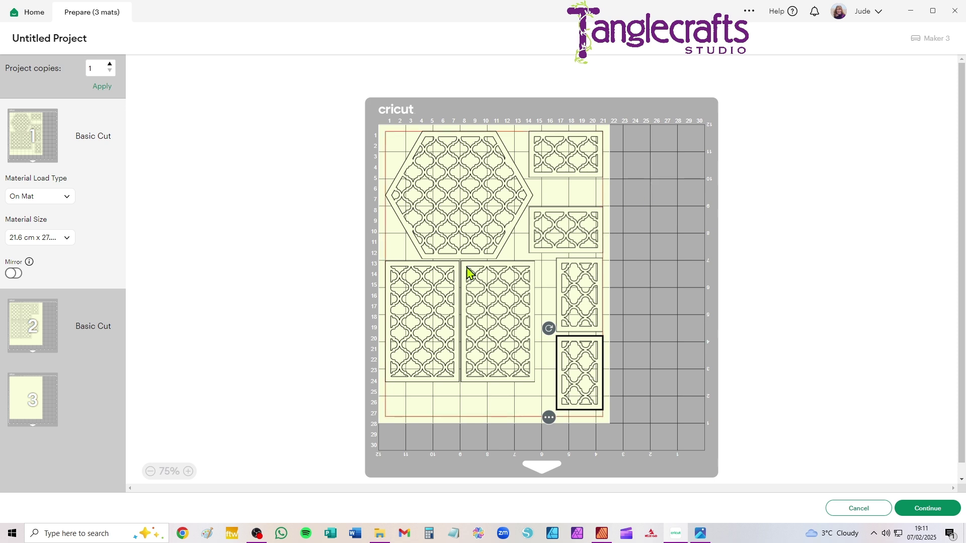
# Delete the lattice and floral panels from the canvas, keeping only the three plain frames, and check the finished boxes photo in the image viewer.
pyautogui.click(846, 509)
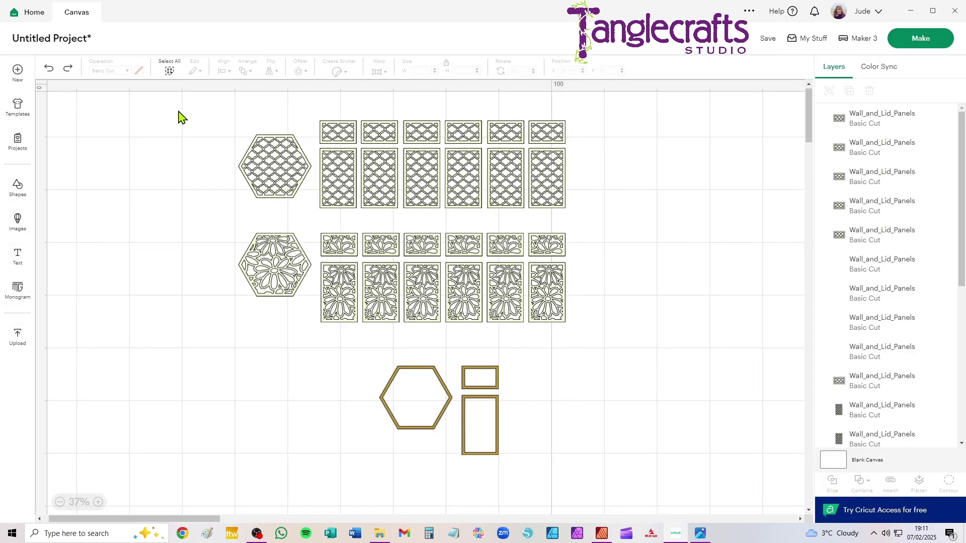
pyautogui.moveTo(192, 101); pyautogui.dragTo(650, 337)
pyautogui.press('Delete')
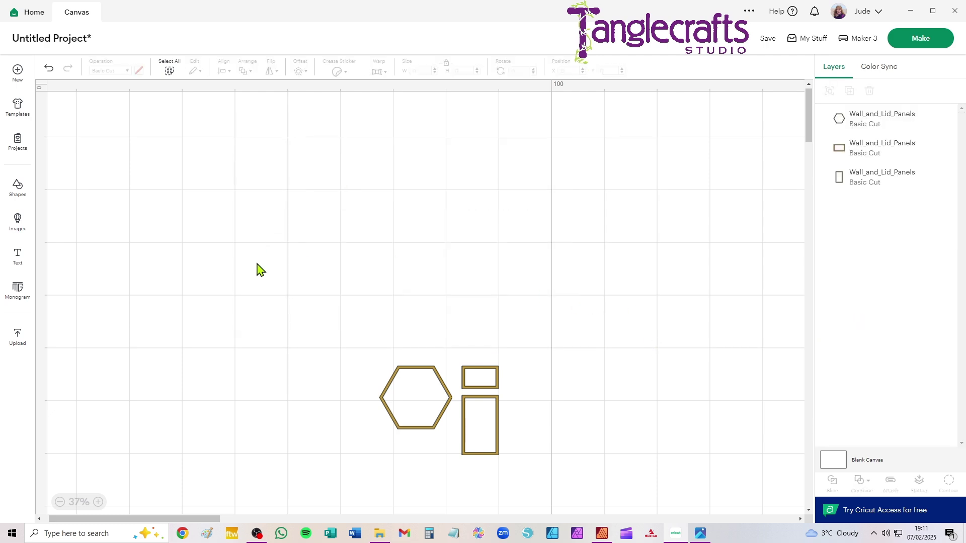
pyautogui.click(700, 533)
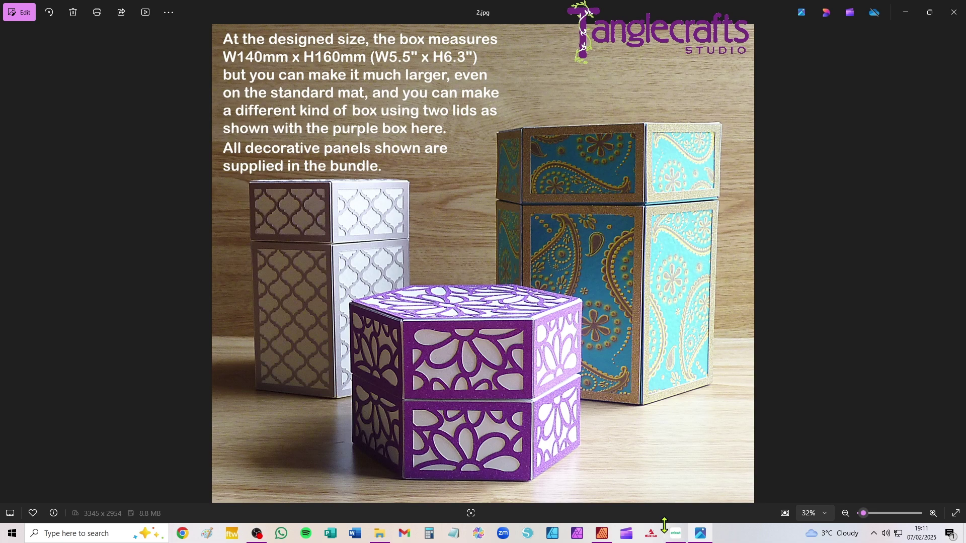
pyautogui.click(675, 534)
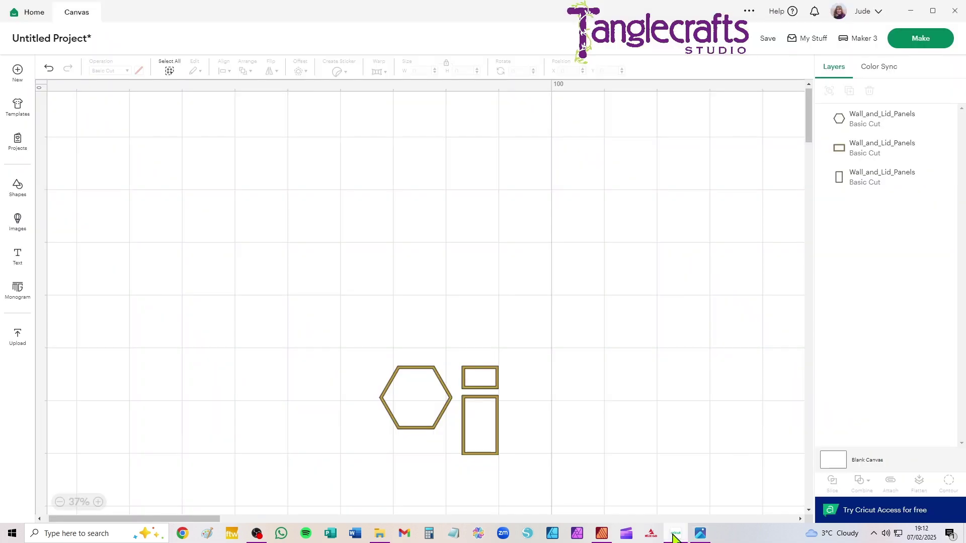
# Choose Base_Panel.png from the Print_Then_Cut_Images folder as a new image upload.
pyautogui.click(18, 336)
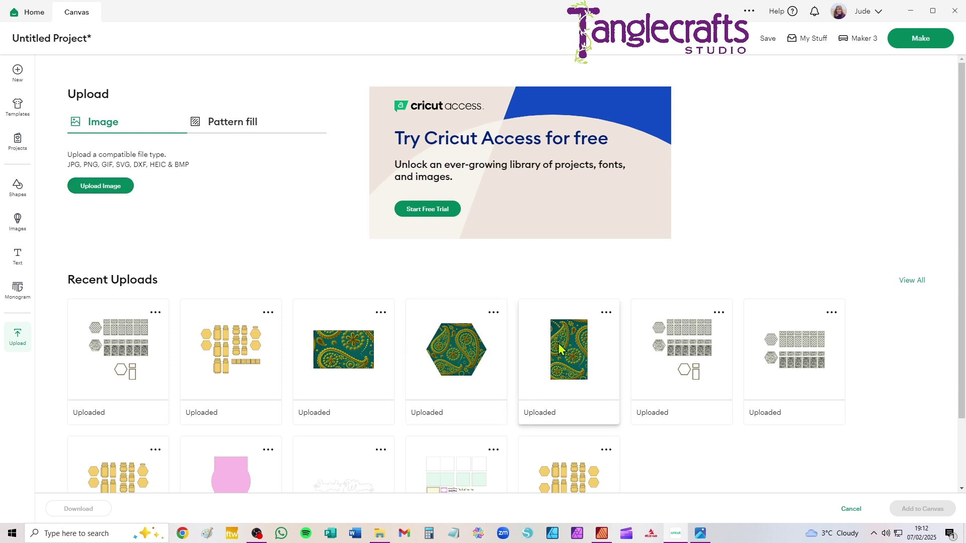
pyautogui.click(82, 191)
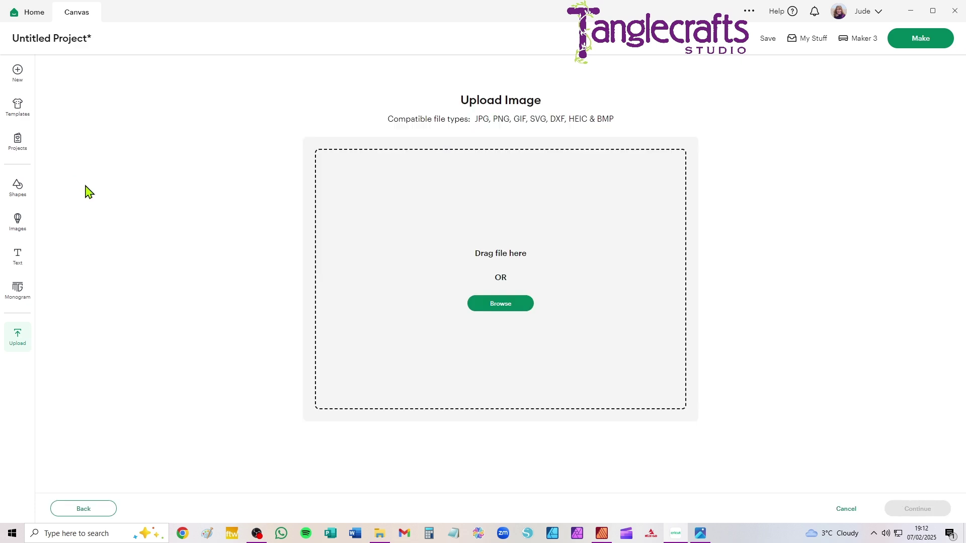
pyautogui.click(495, 305)
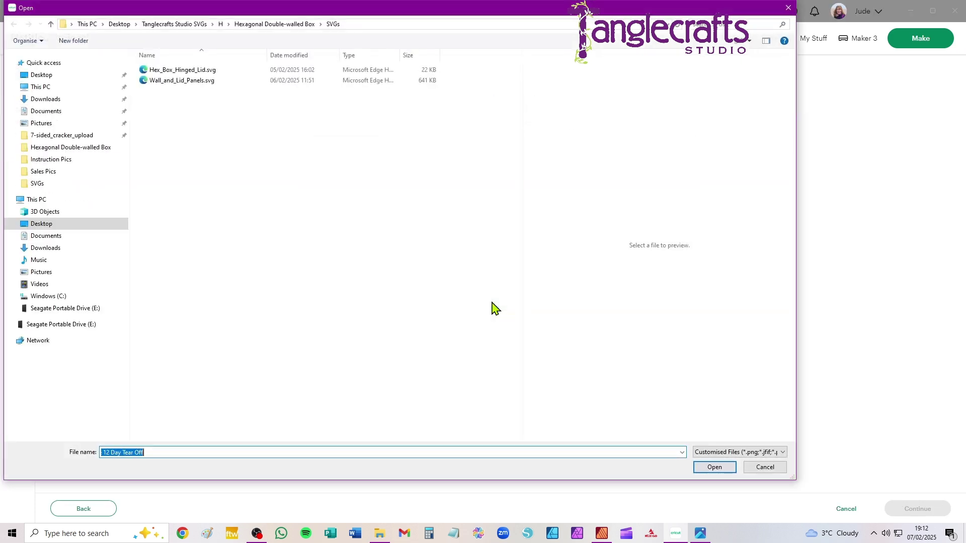
pyautogui.click(273, 24)
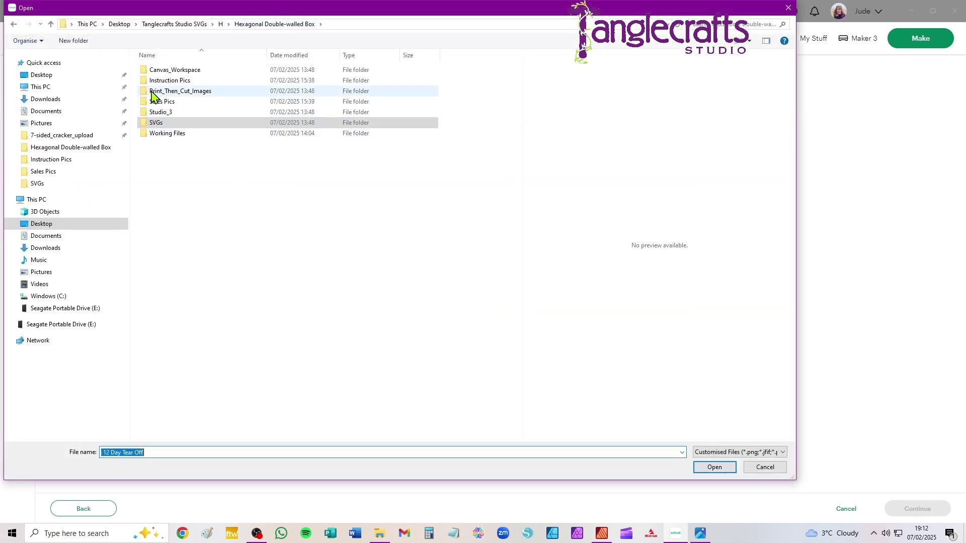
pyautogui.doubleClick(169, 93)
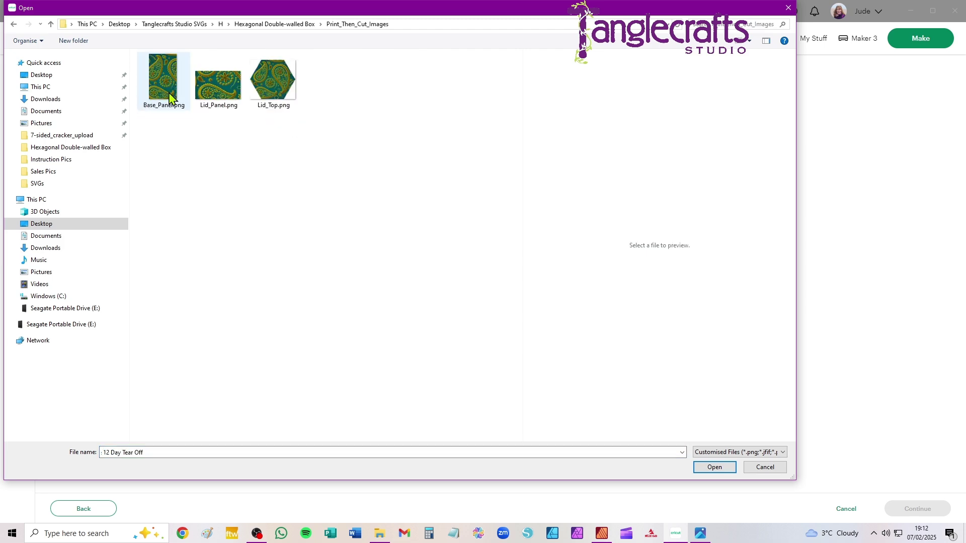
pyautogui.click(166, 83)
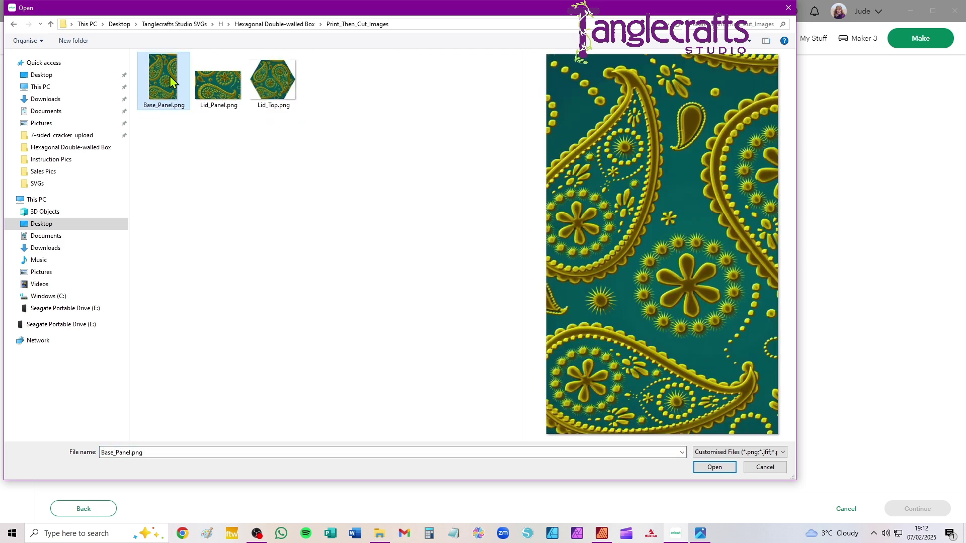
pyautogui.click(715, 467)
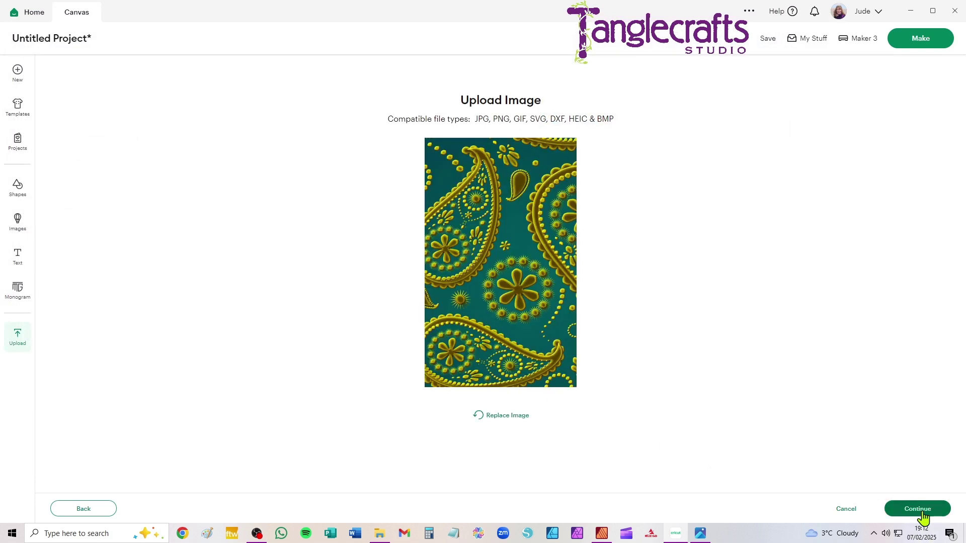
# Keep the image's background, convert it to a Flat Graphic, and upload it under the name Base_Panel.
pyautogui.click(920, 510)
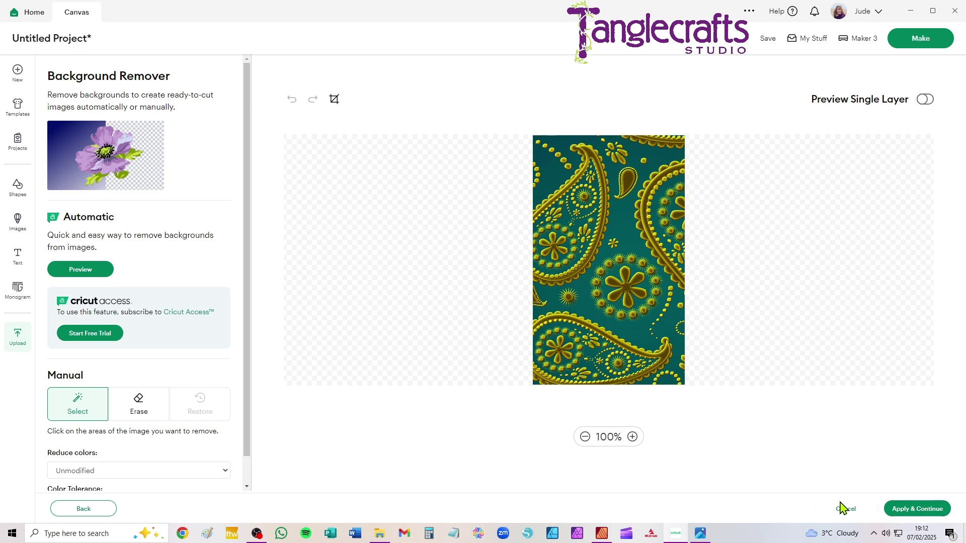
pyautogui.click(929, 512)
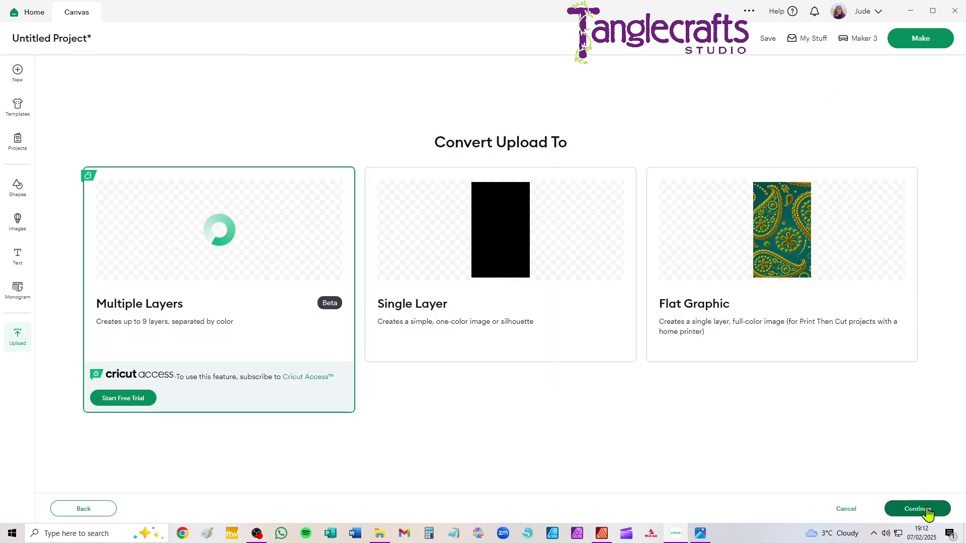
pyautogui.click(803, 224)
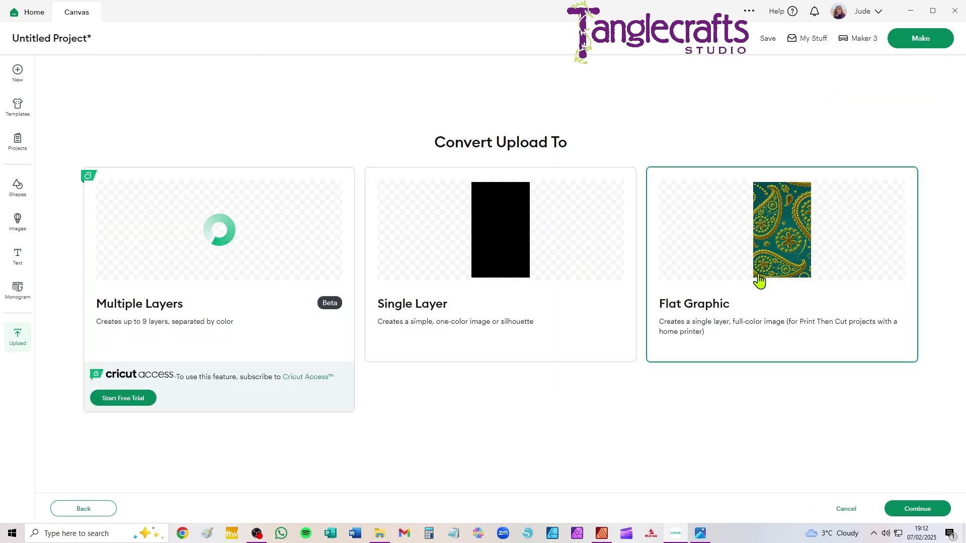
pyautogui.click(919, 514)
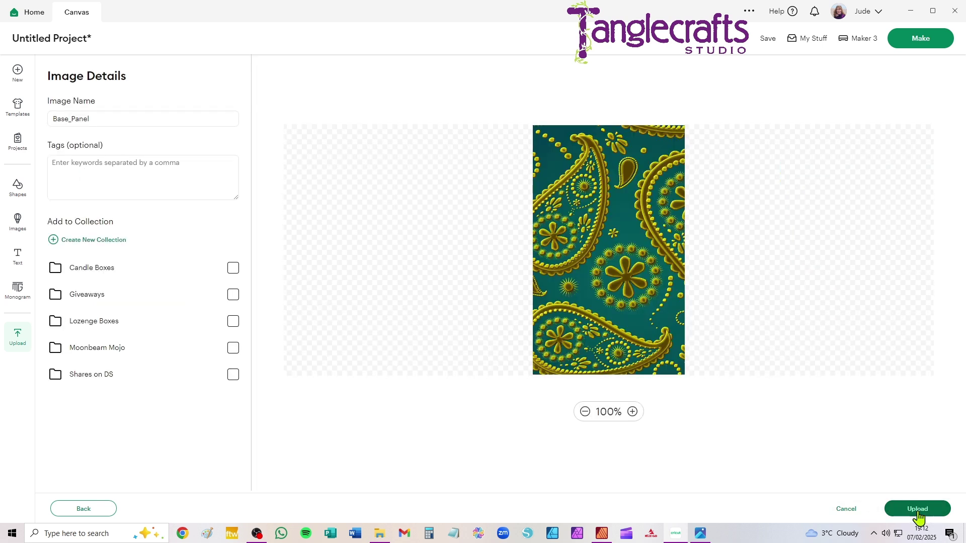
pyautogui.click(918, 512)
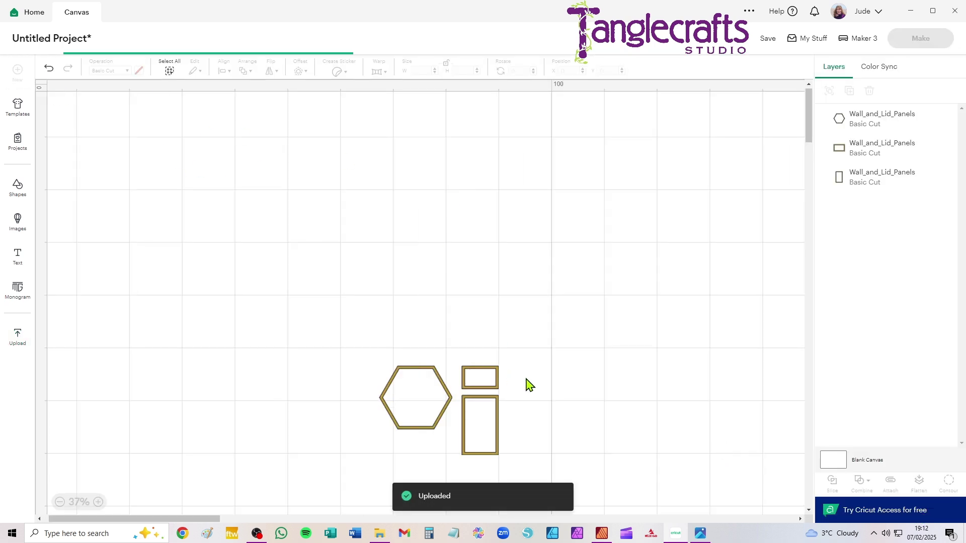
# Move the three plain frames together higher on the canvas and place the Base_Panel image in the free space beside them.
pyautogui.moveTo(321, 328); pyautogui.dragTo(649, 513)
pyautogui.moveTo(433, 433); pyautogui.dragTo(304, 191)
pyautogui.scroll(3, 305, 189)
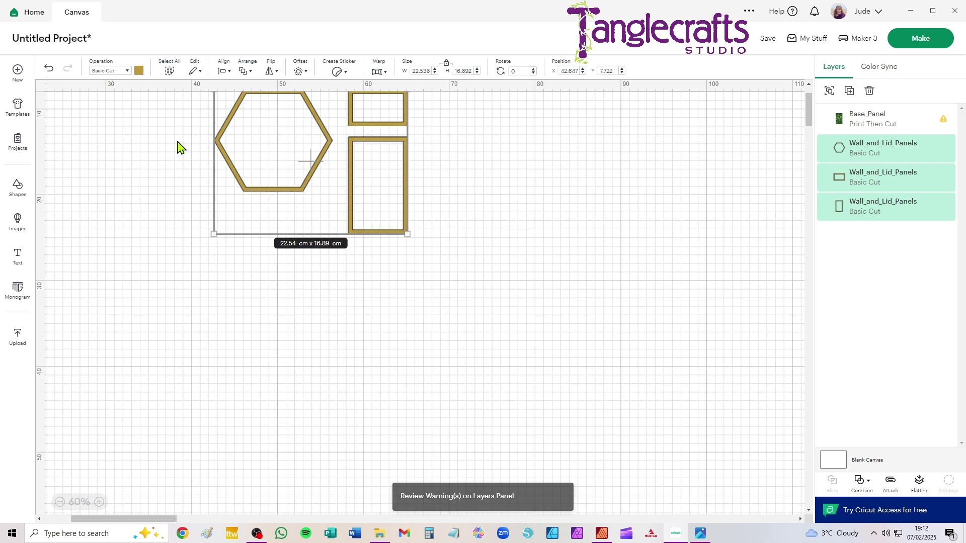
pyautogui.click(176, 164)
pyautogui.moveTo(190, 204); pyautogui.dragTo(382, 267)
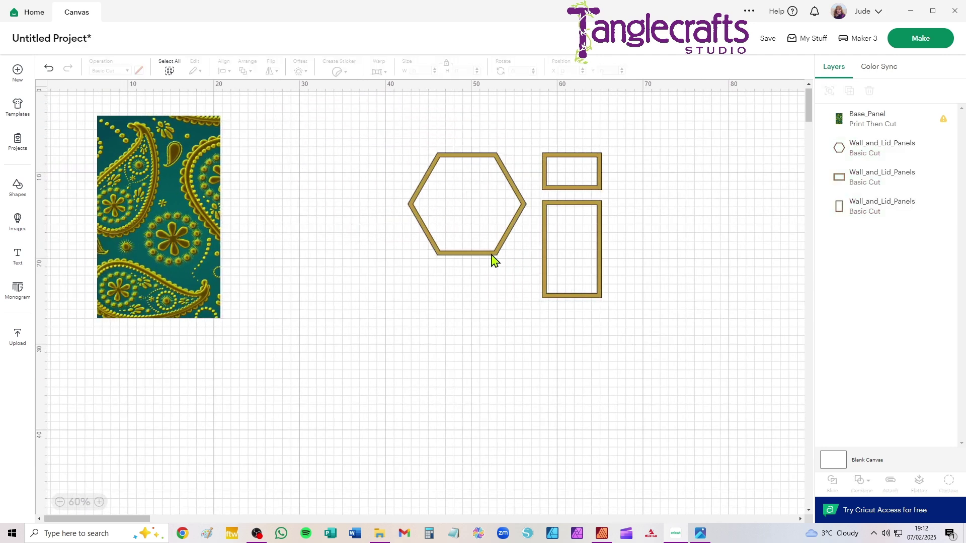
pyautogui.moveTo(159, 168); pyautogui.dragTo(302, 272)
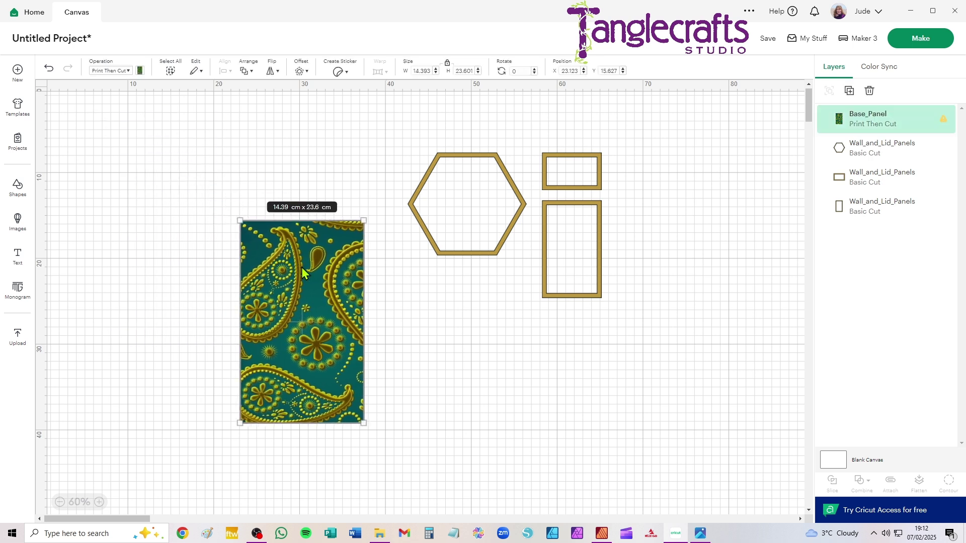
# Set the Base_Panel image's width to 6.901 cm to match the tall rectangular frame, and place it directly beside that frame.
pyautogui.click(580, 294)
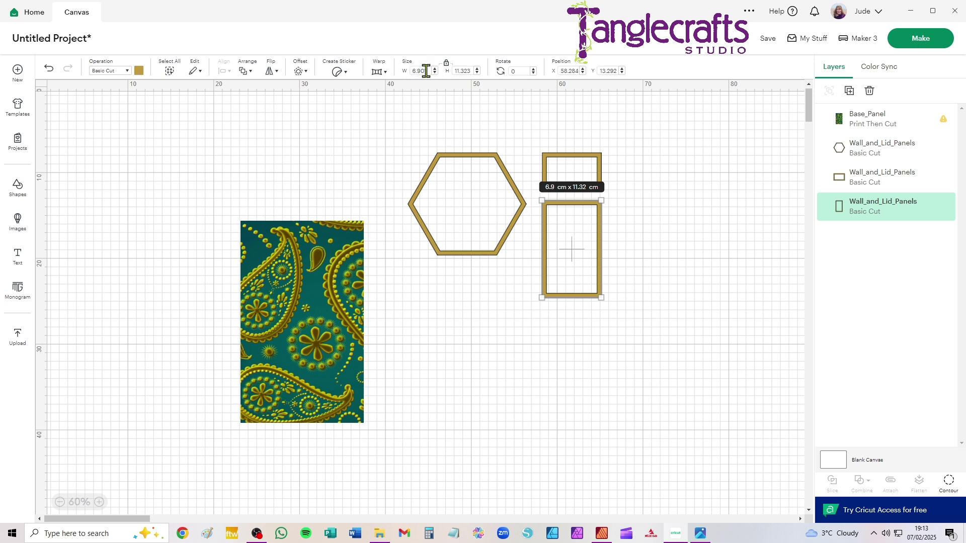
pyautogui.click(303, 247)
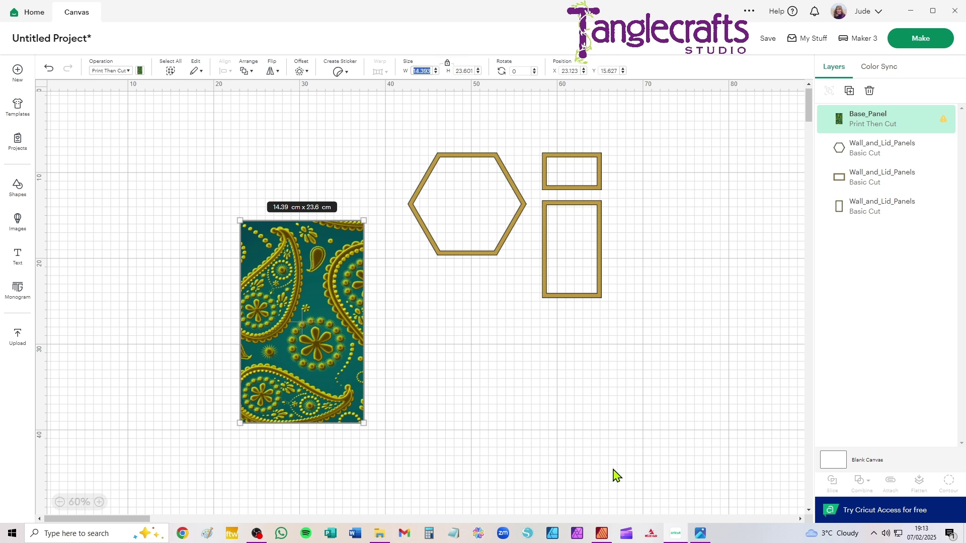
pyautogui.click(411, 181)
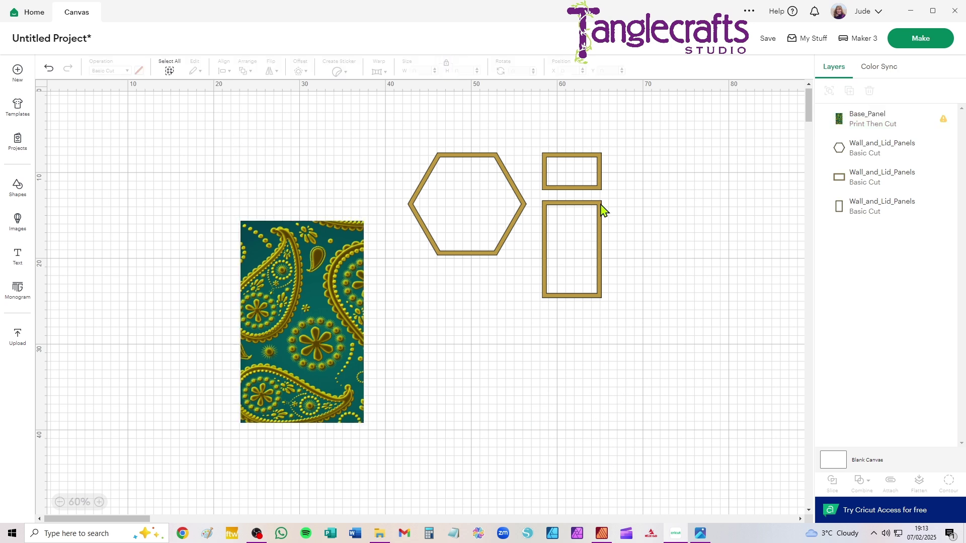
pyautogui.click(600, 212)
pyautogui.click(340, 269)
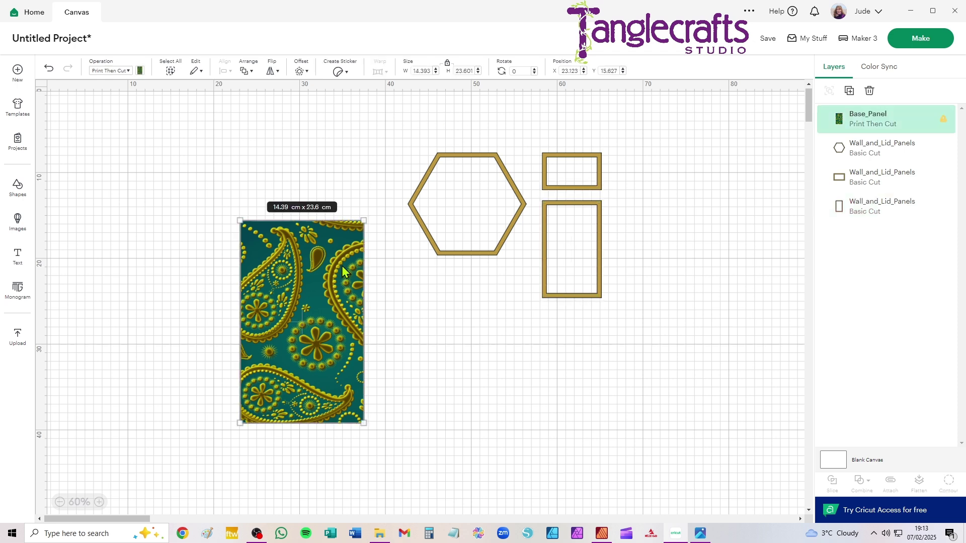
pyautogui.click(424, 70)
pyautogui.write('6.901')
pyautogui.press('Return')
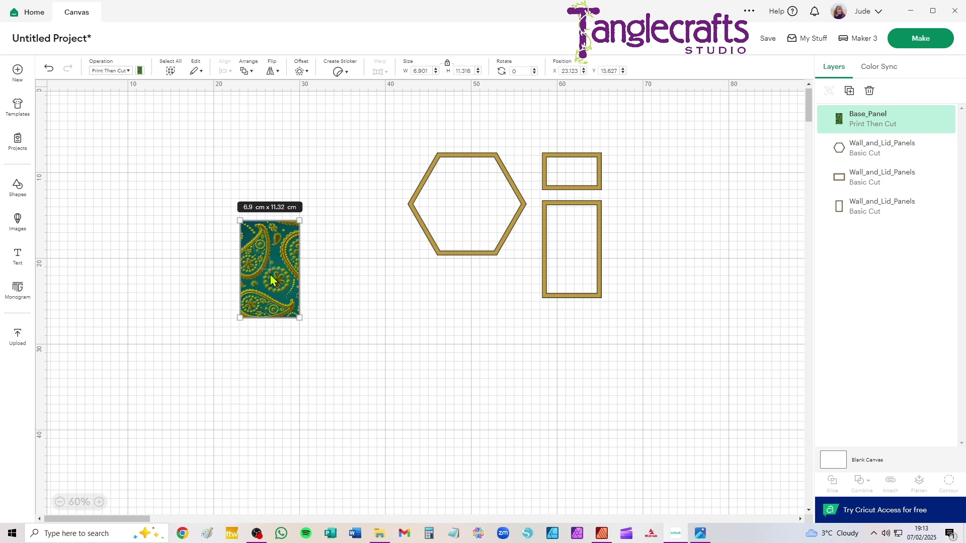
pyautogui.moveTo(270, 279); pyautogui.dragTo(640, 254)
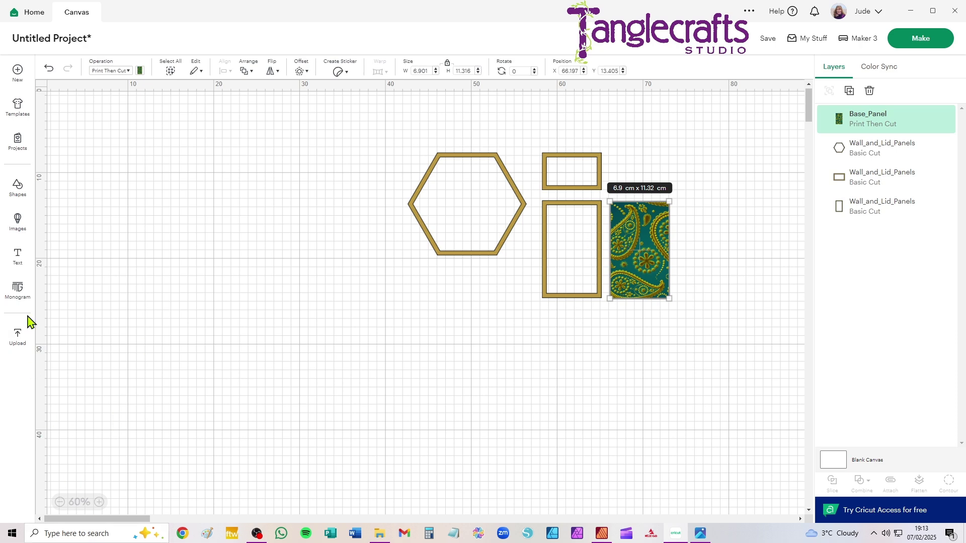
# Choose Lid_Panel.png from the Print_Then_Cut_Images folder as a new image upload.
pyautogui.click(18, 336)
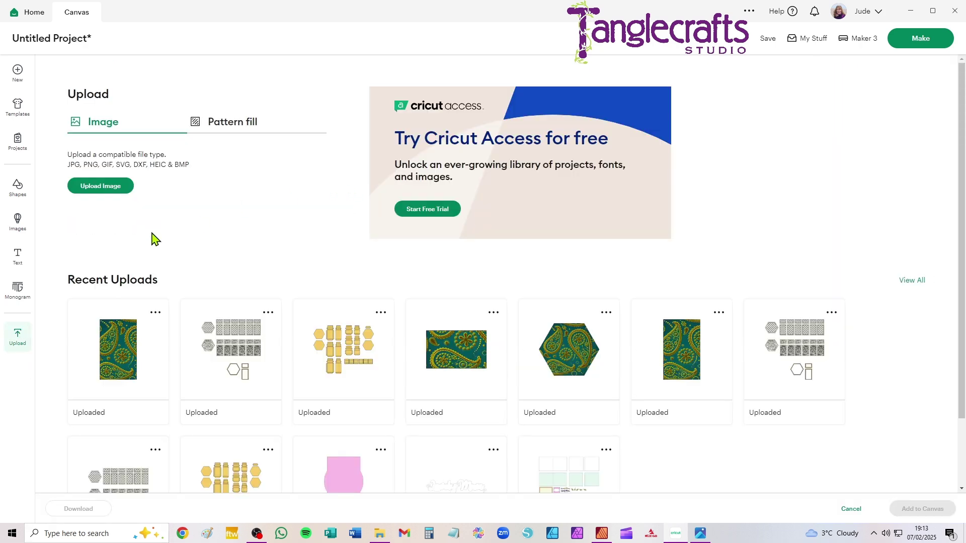
pyautogui.click(95, 187)
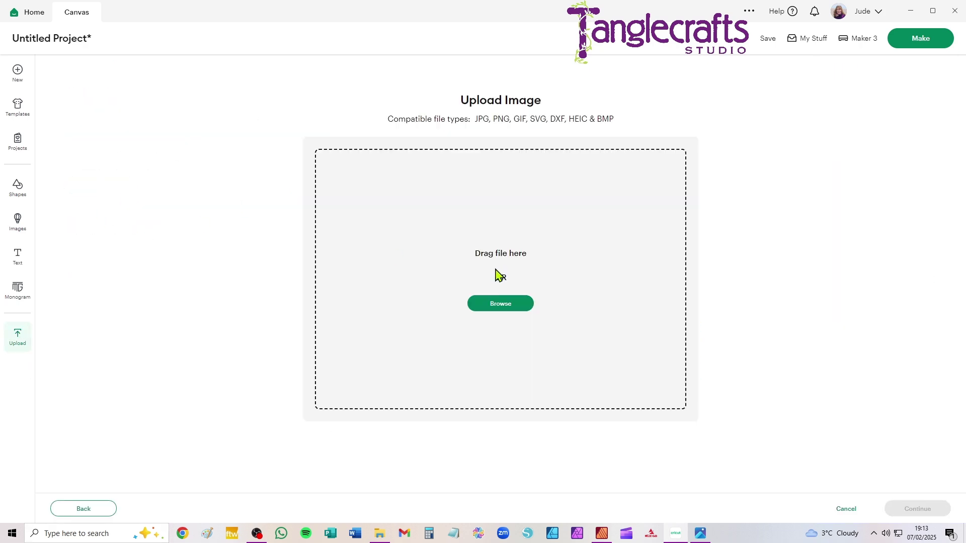
pyautogui.click(498, 303)
pyautogui.click(223, 91)
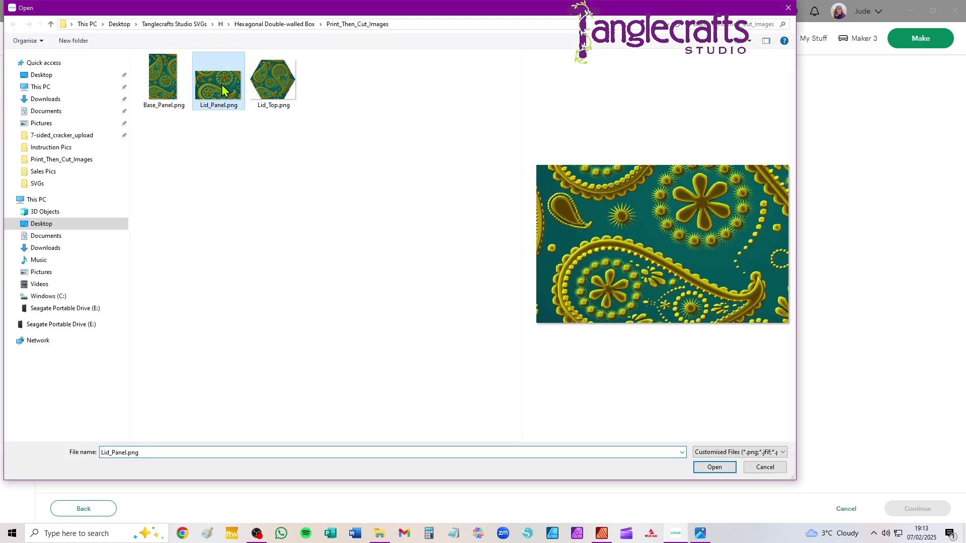
pyautogui.click(709, 465)
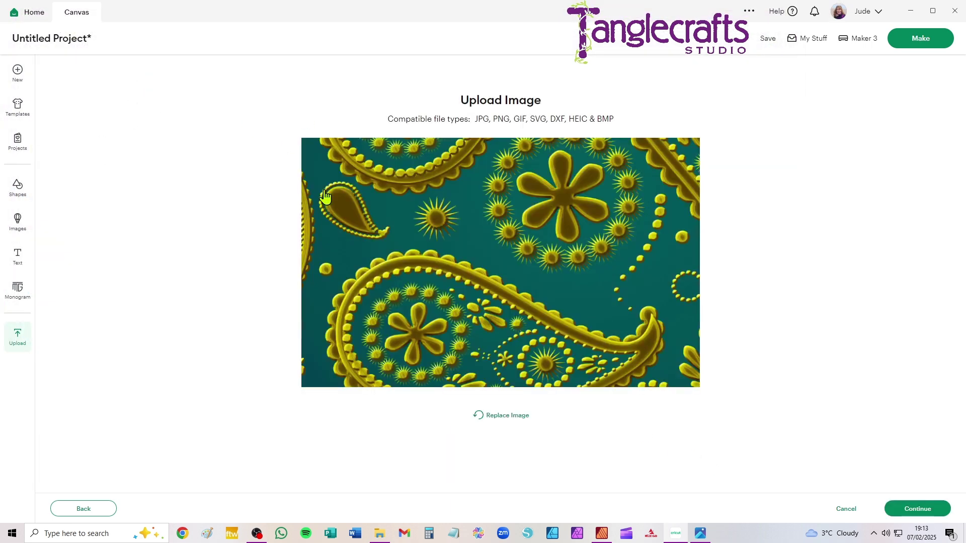
# Keep the Lid_Panel image's background, convert it to a Flat Graphic, and upload it to the canvas.
pyautogui.click(915, 508)
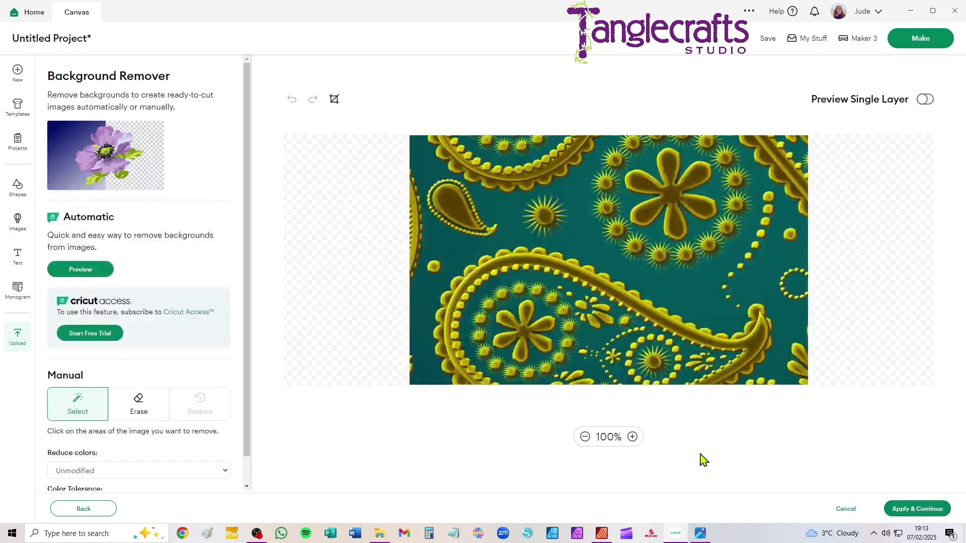
pyautogui.click(933, 513)
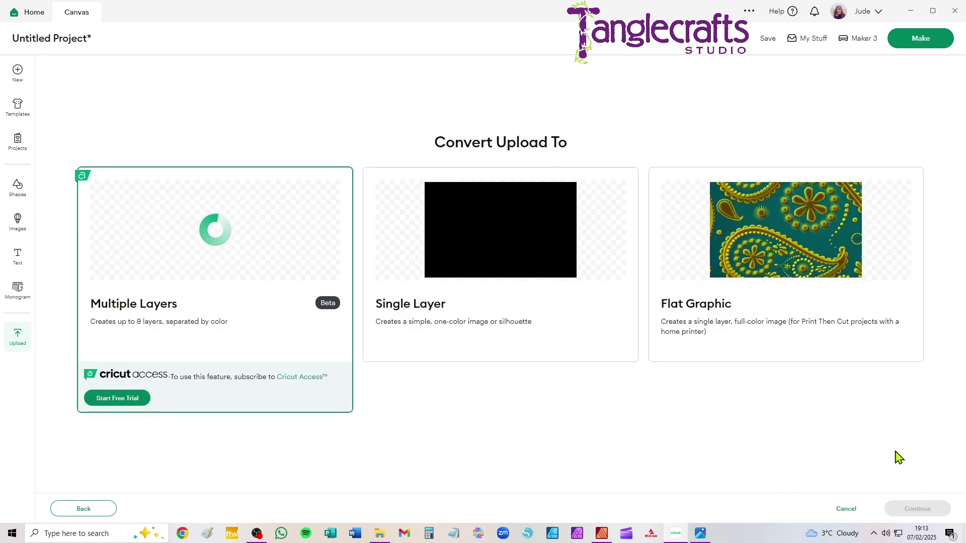
pyautogui.click(790, 244)
pyautogui.click(915, 510)
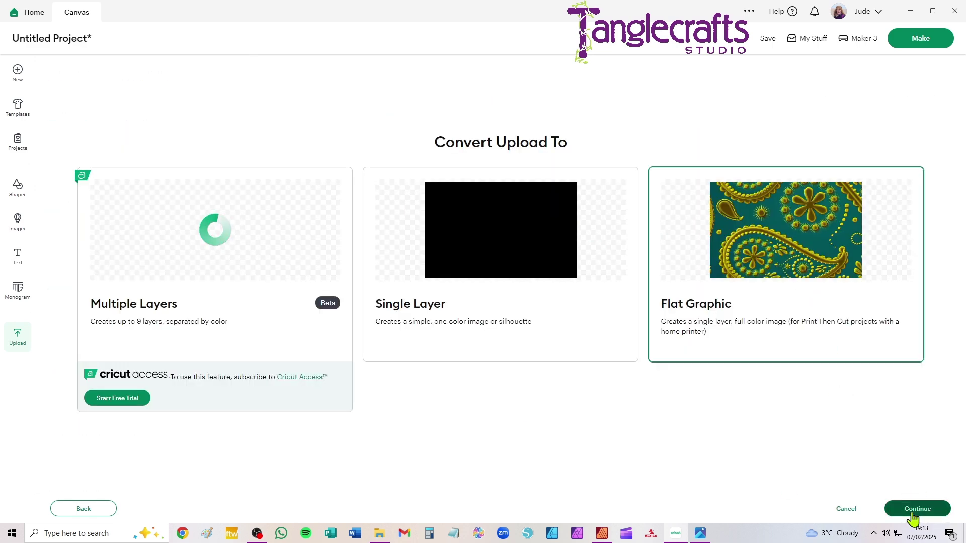
pyautogui.click(913, 509)
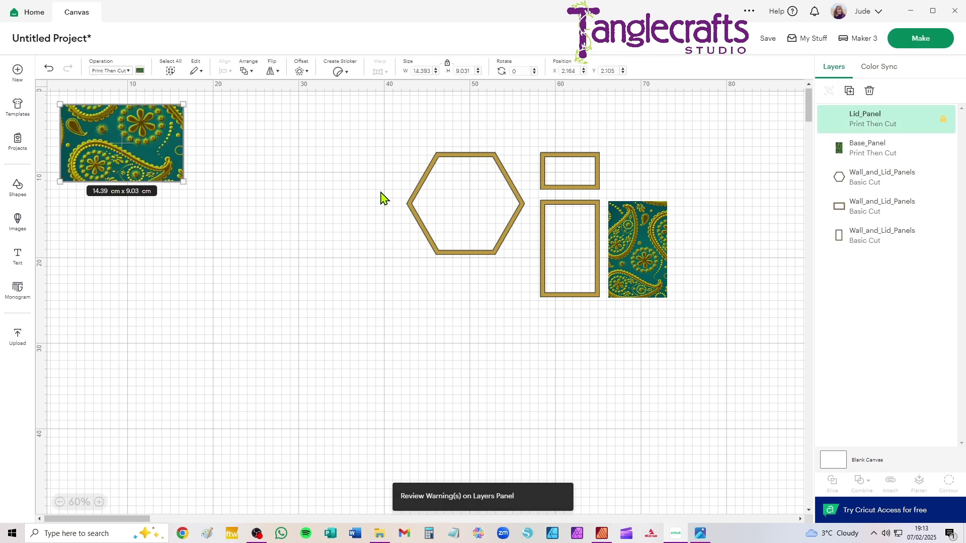
# Set the Lid_Panel image's width to 6.901 cm to match the small rectangular frame, and place it directly beside that frame.
pyautogui.moveTo(146, 145); pyautogui.dragTo(335, 250)
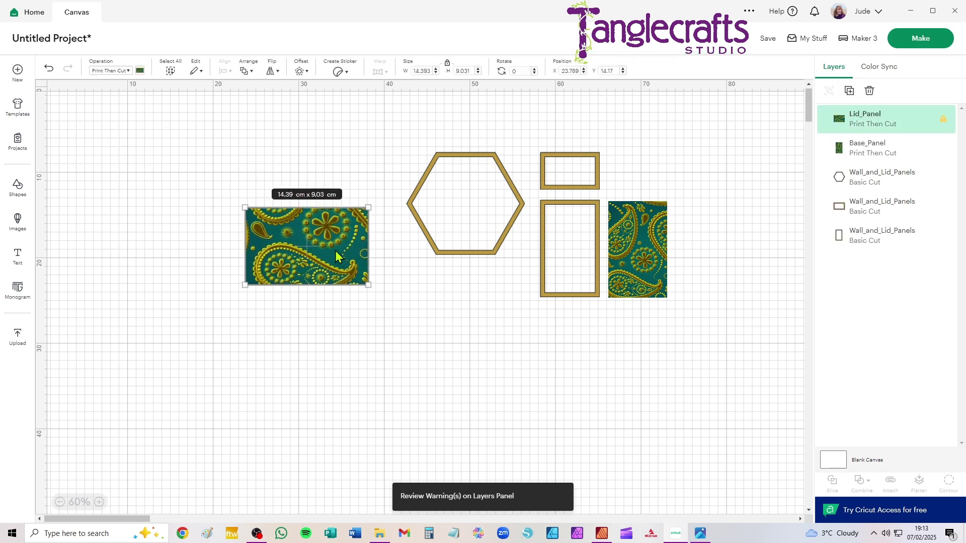
pyautogui.click(578, 187)
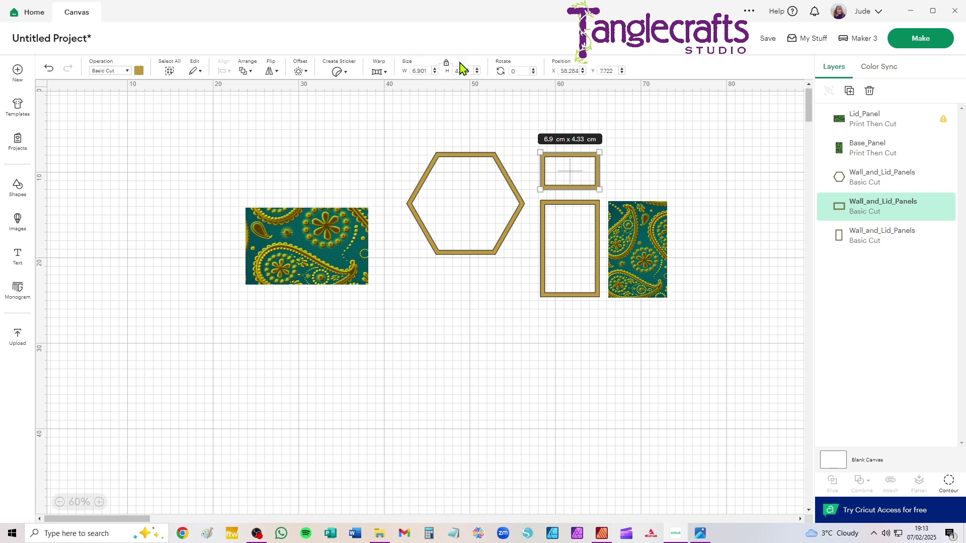
pyautogui.click(336, 241)
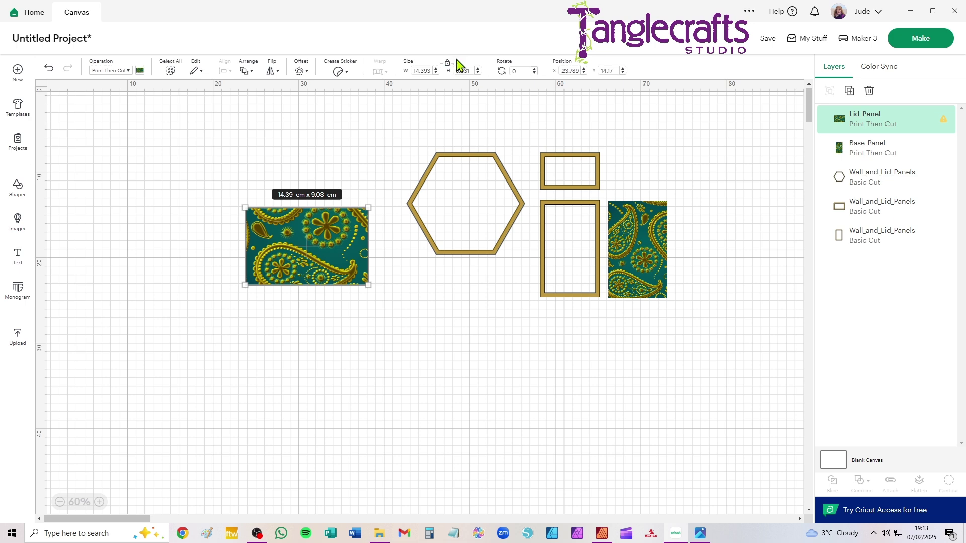
pyautogui.click(421, 70)
pyautogui.write('6.901')
pyautogui.press('Return')
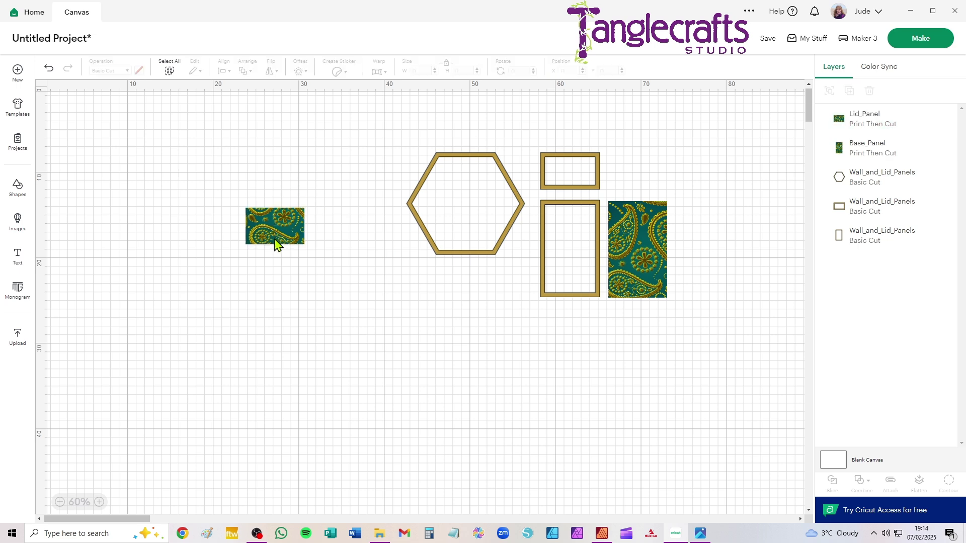
pyautogui.moveTo(276, 243); pyautogui.dragTo(636, 184)
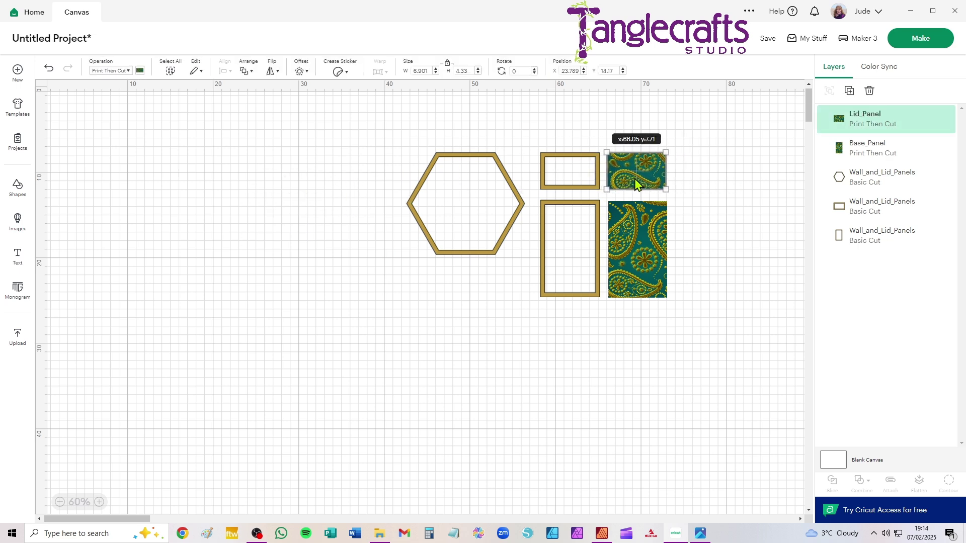
pyautogui.click(226, 214)
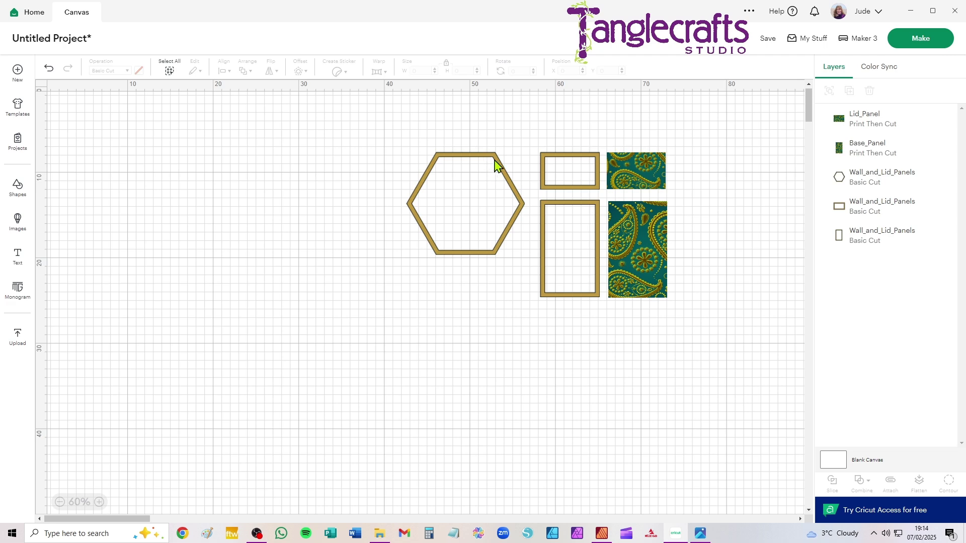
# Choose Lid_Top.png from the Print_Then_Cut_Images folder as a new image upload.
pyautogui.click(18, 336)
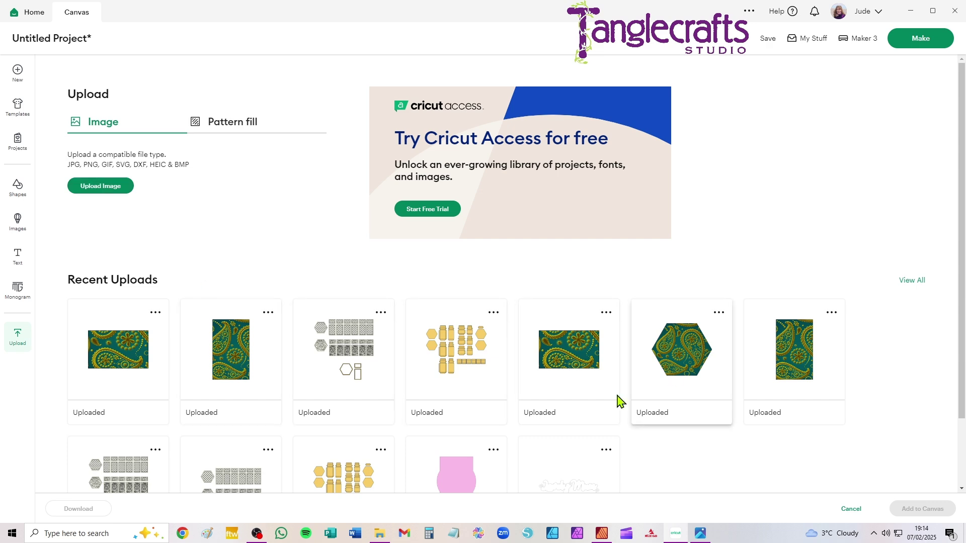
pyautogui.click(80, 186)
pyautogui.click(500, 304)
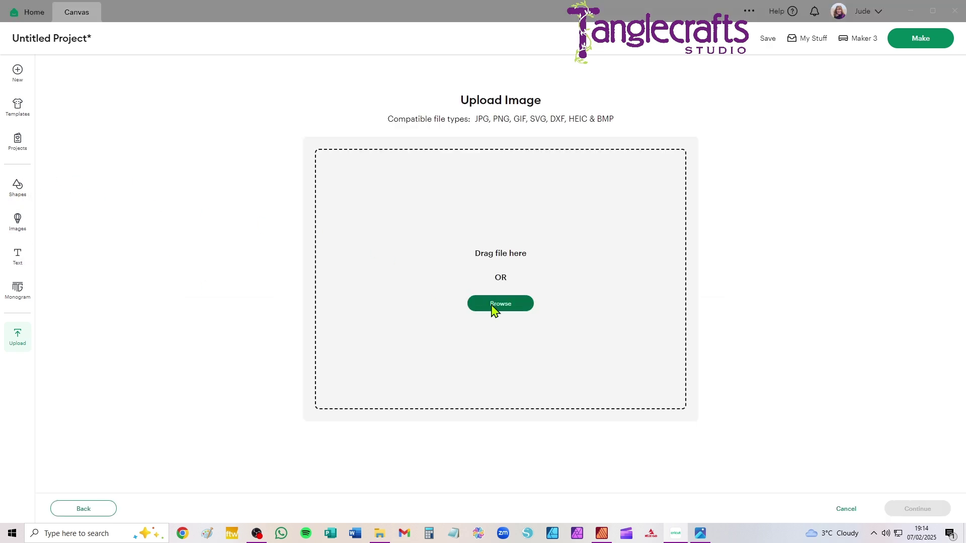
pyautogui.click(282, 78)
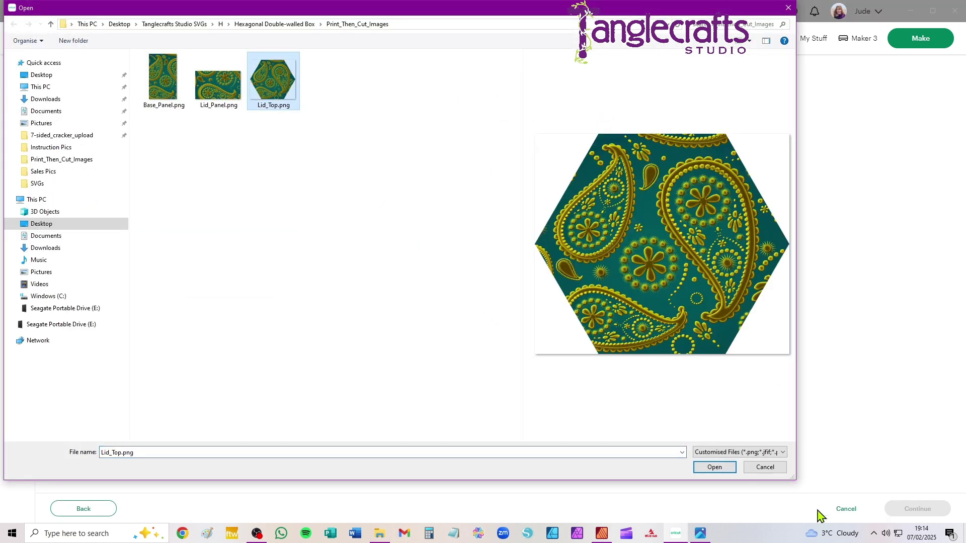
pyautogui.click(713, 468)
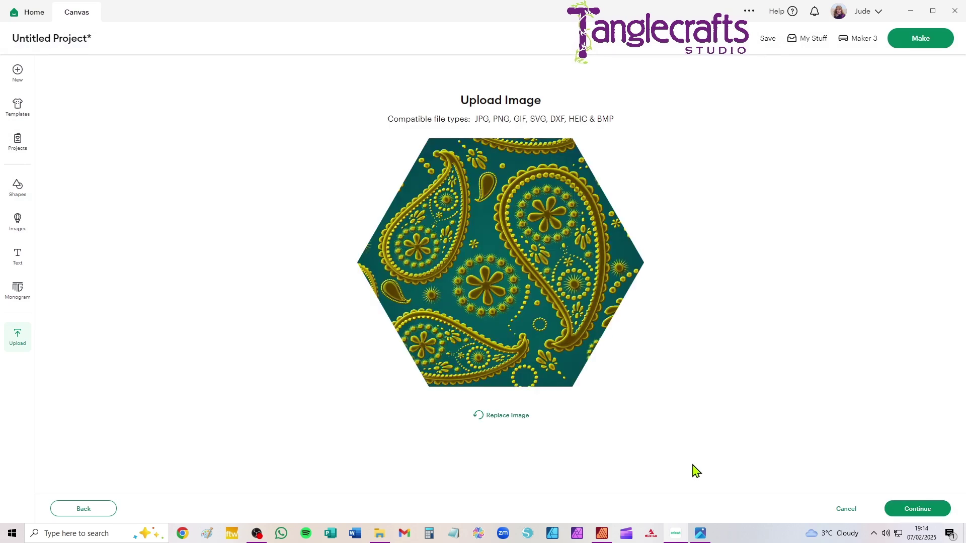
# Leave the hexagonal image's background unedited, convert it to a Flat Graphic, and upload it under the name Lid_Top.
pyautogui.click(916, 510)
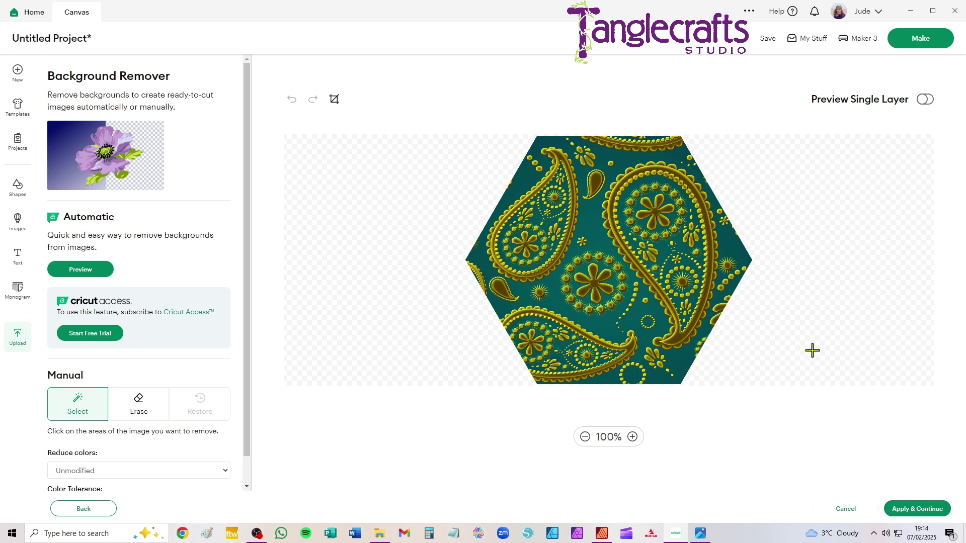
pyautogui.click(912, 509)
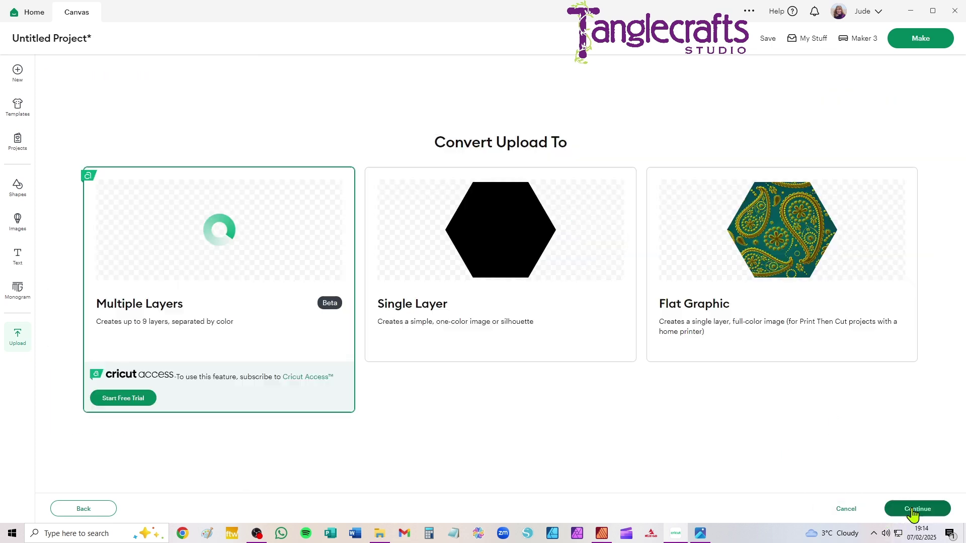
pyautogui.click(783, 229)
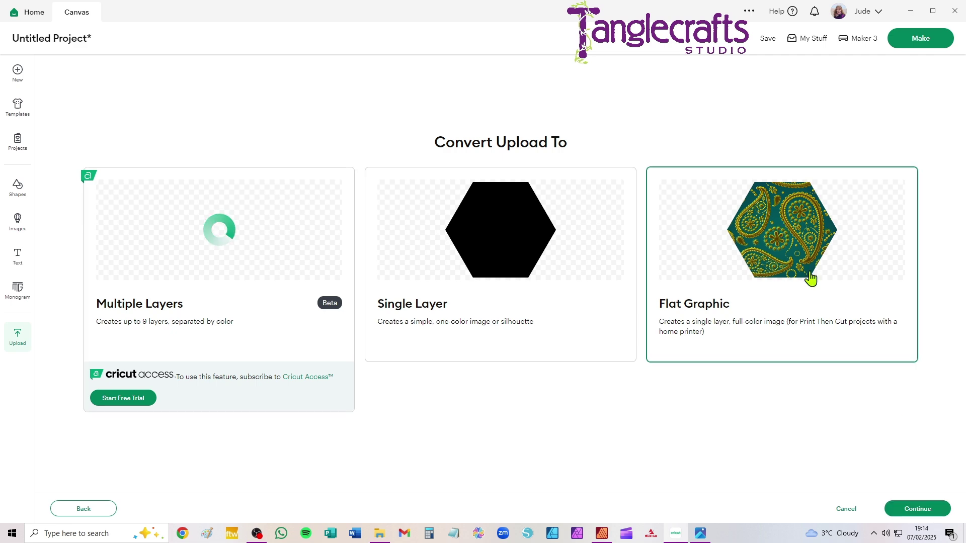
pyautogui.click(930, 512)
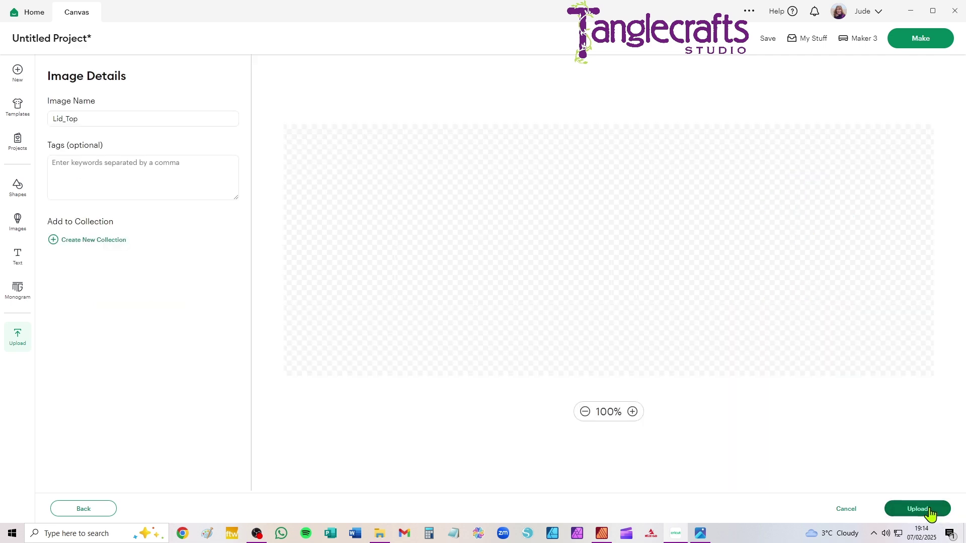
pyautogui.click(925, 509)
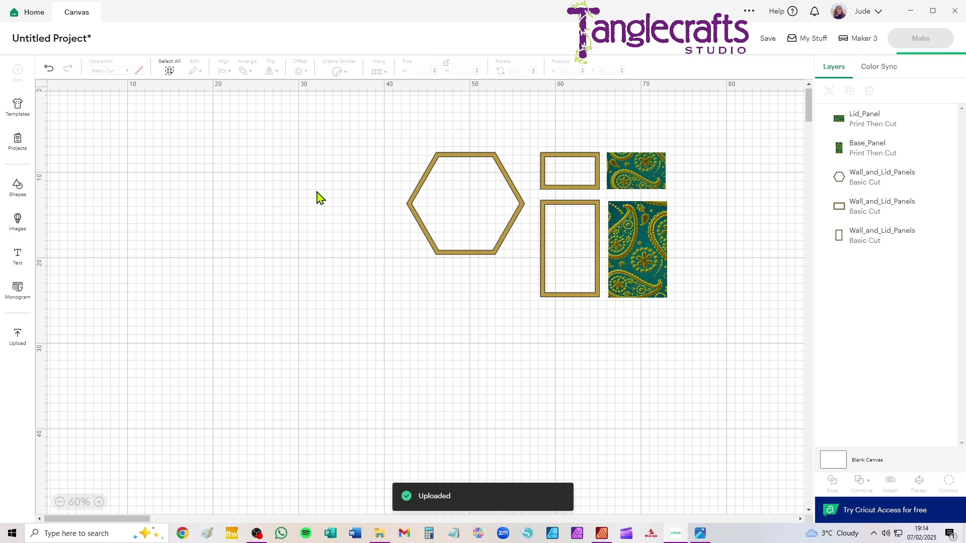
# Set the Lid_Top image's width to 13.789 cm to match the hexagonal frame.
pyautogui.click(381, 132)
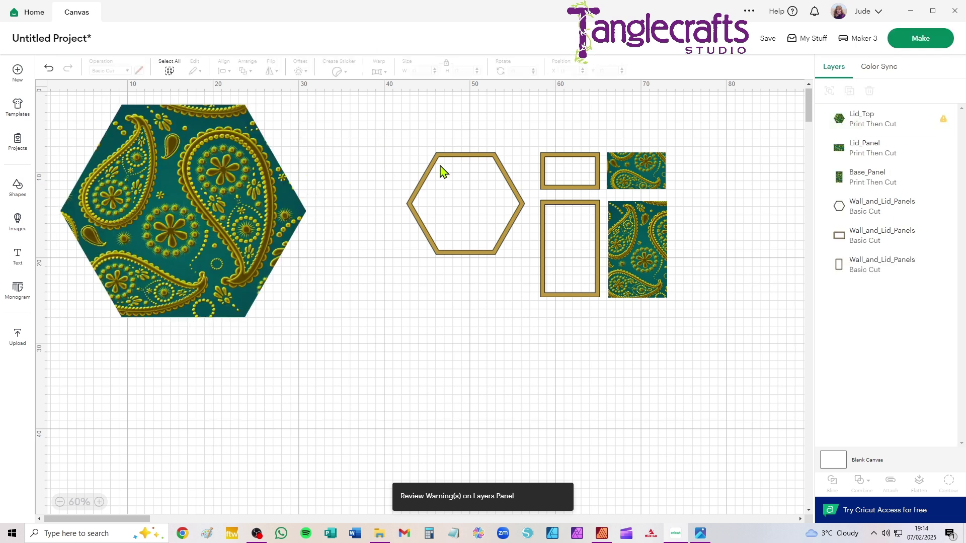
pyautogui.click(447, 156)
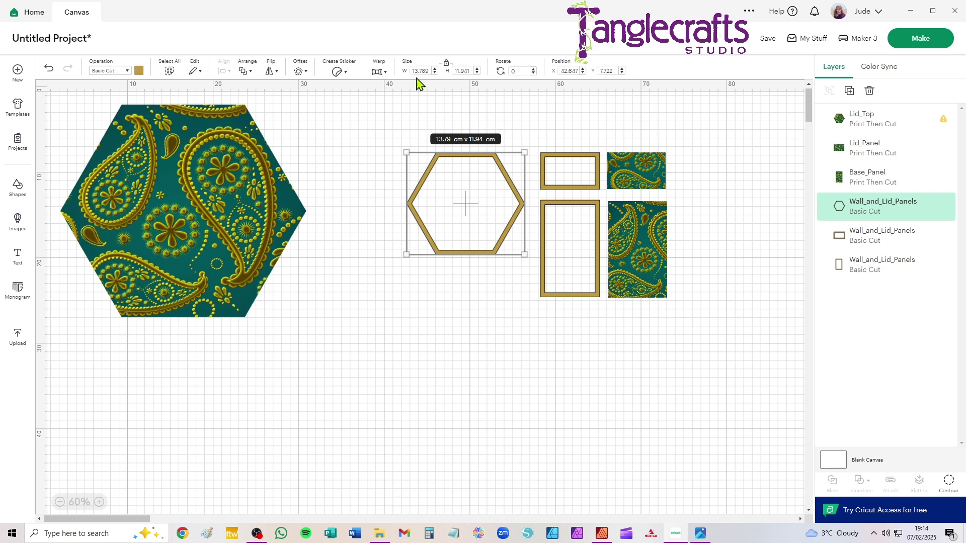
pyautogui.click(161, 177)
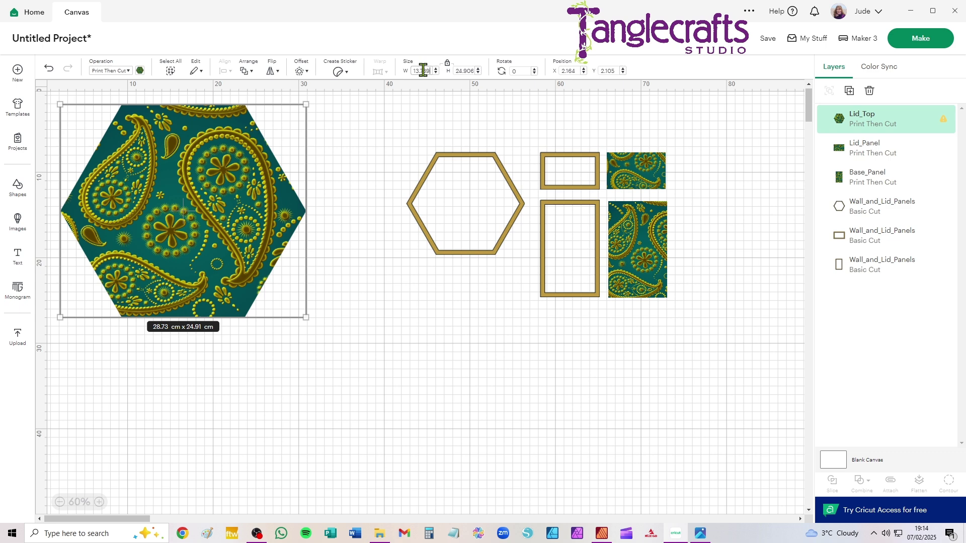
pyautogui.press('Return')
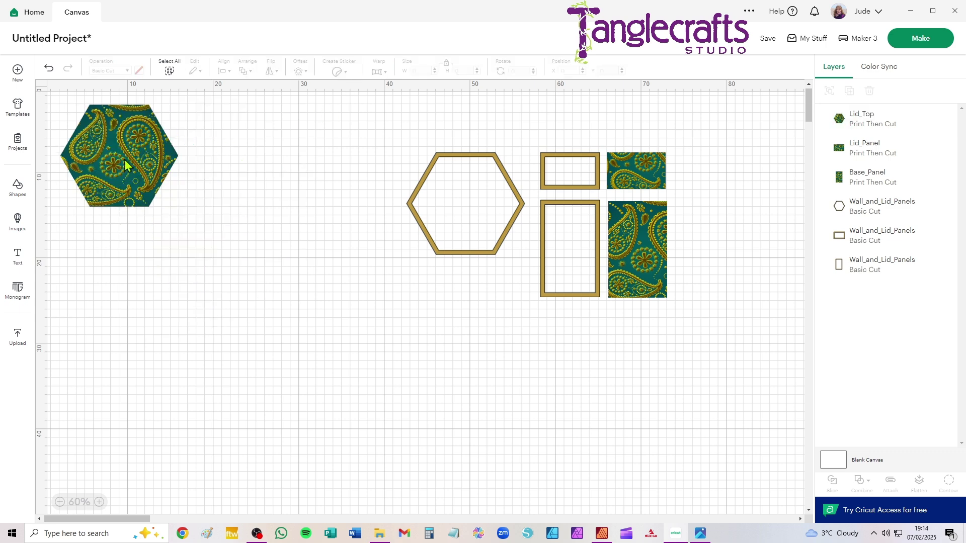
# Place the Lid_Top image and the hexagonal frame side by side, clear of the rectangular pieces.
pyautogui.moveTo(110, 160); pyautogui.dragTo(270, 195)
pyautogui.moveTo(417, 198); pyautogui.dragTo(352, 185)
pyautogui.moveTo(508, 115)
pyautogui.mouseDown()
pyautogui.moveTo(714, 351)
pyautogui.moveTo(429, 179)
pyautogui.moveTo(354, 194)
pyautogui.mouseUp()
# Select both rectangular frames with their matching Lid_Panel and Base_Panel images, and duplicate the set five times.
pyautogui.moveTo(506, 115); pyautogui.dragTo(741, 380)
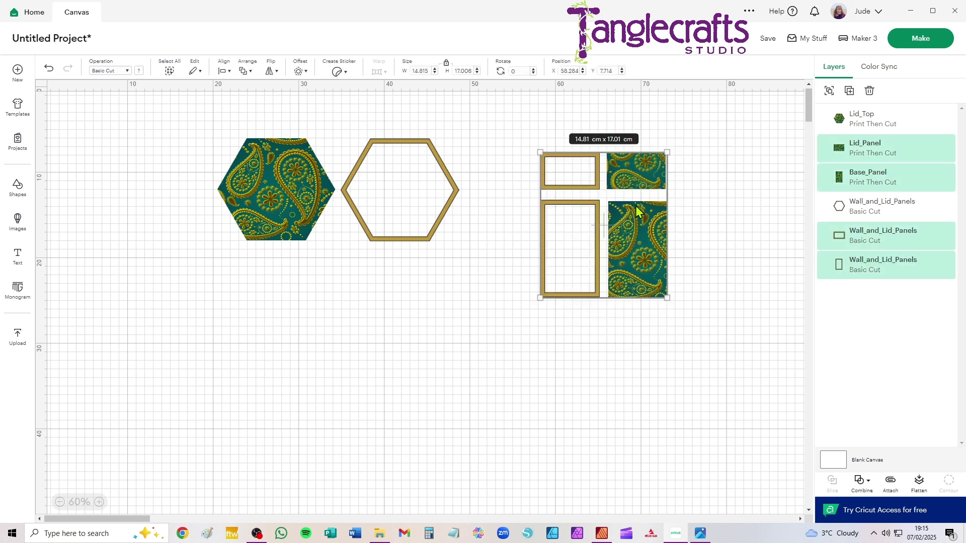
pyautogui.click(850, 96)
pyautogui.click(852, 95)
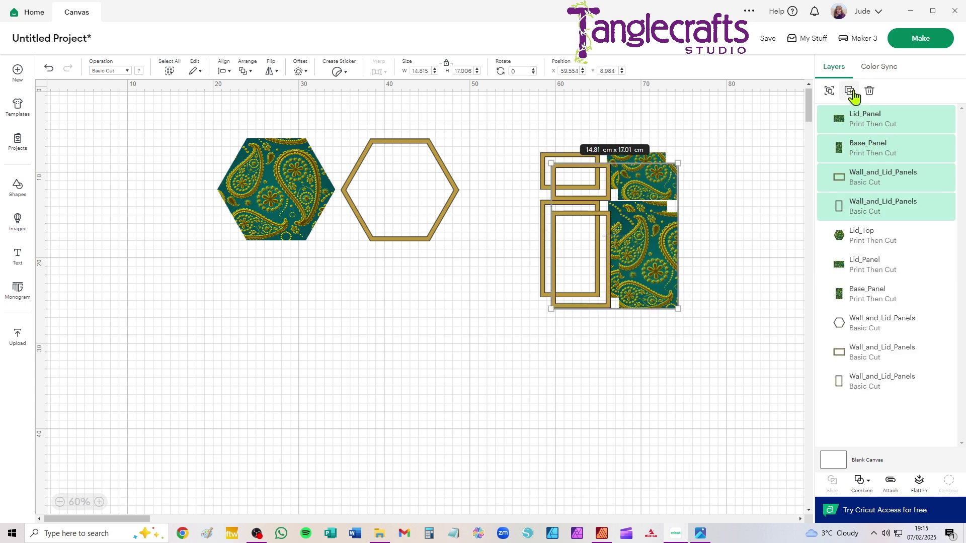
pyautogui.click(853, 97)
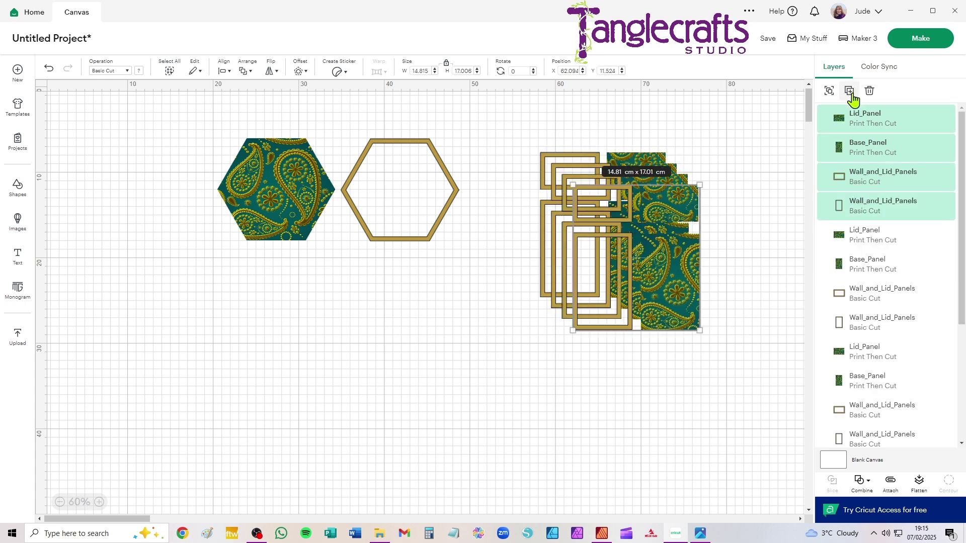
pyautogui.click(853, 98)
pyautogui.click(852, 96)
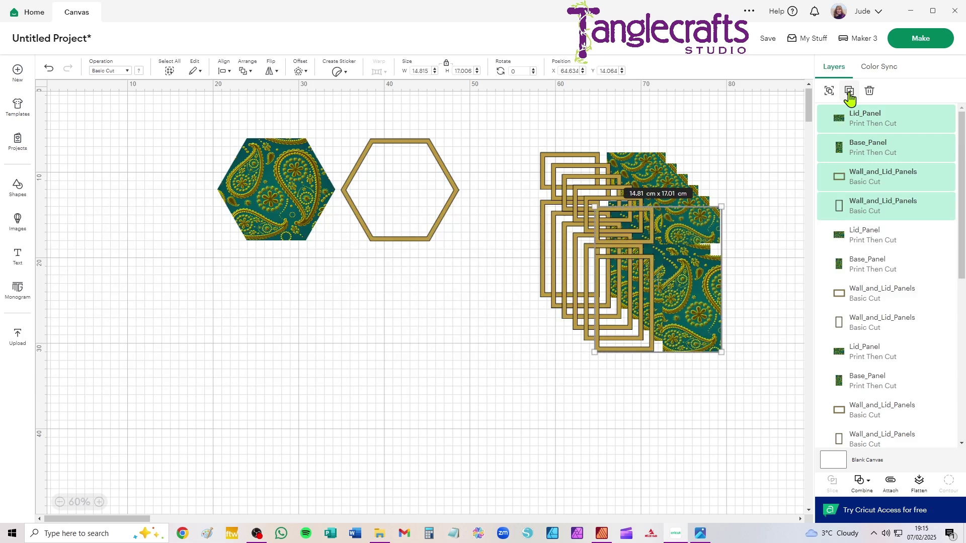
pyautogui.click(526, 137)
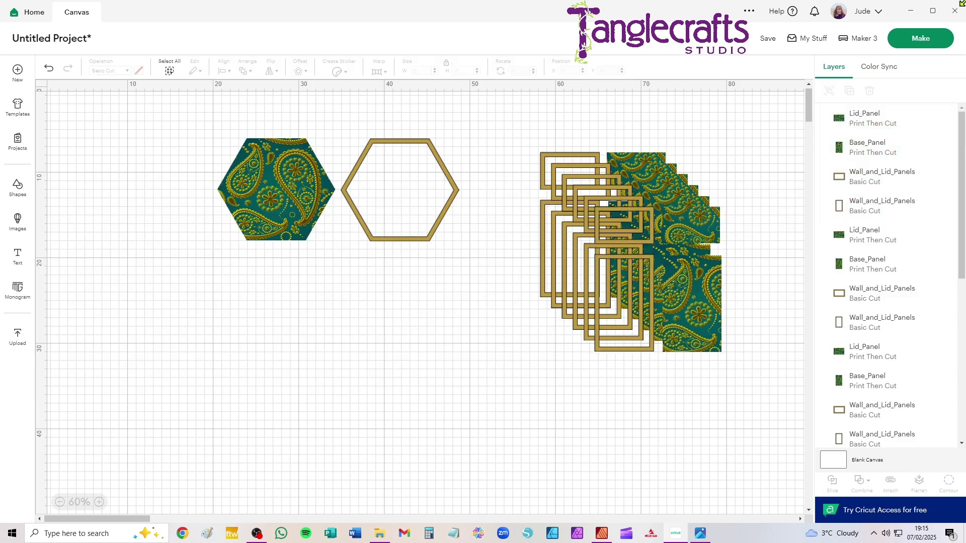
# Send the project to mat preparation and set the Print Then Cut material size to 21 cm x 29.7 cm (A4).
pyautogui.click(928, 44)
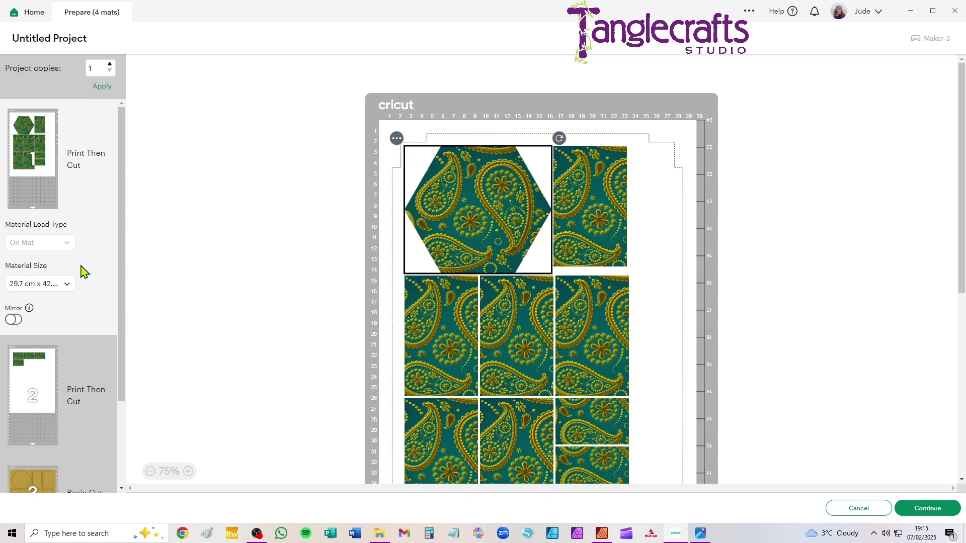
pyautogui.click(58, 287)
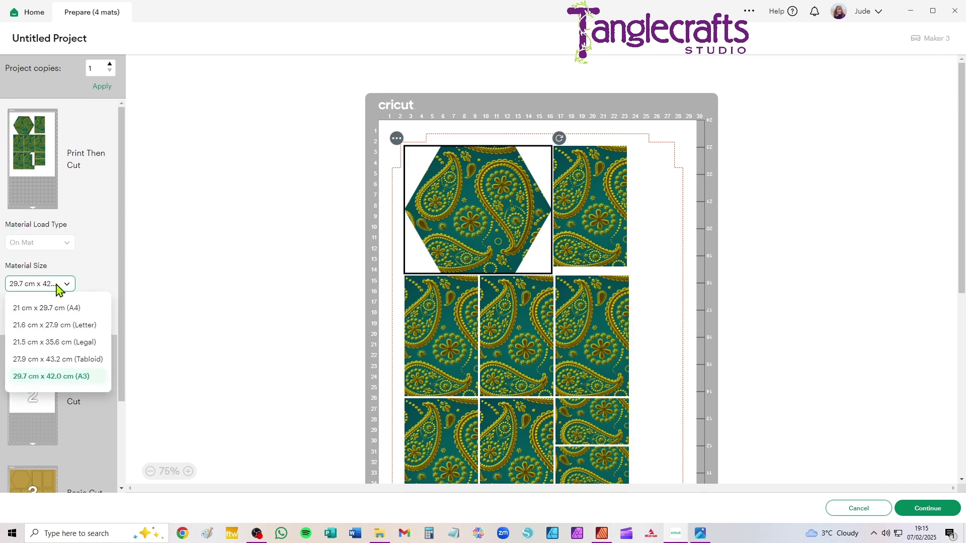
pyautogui.click(71, 309)
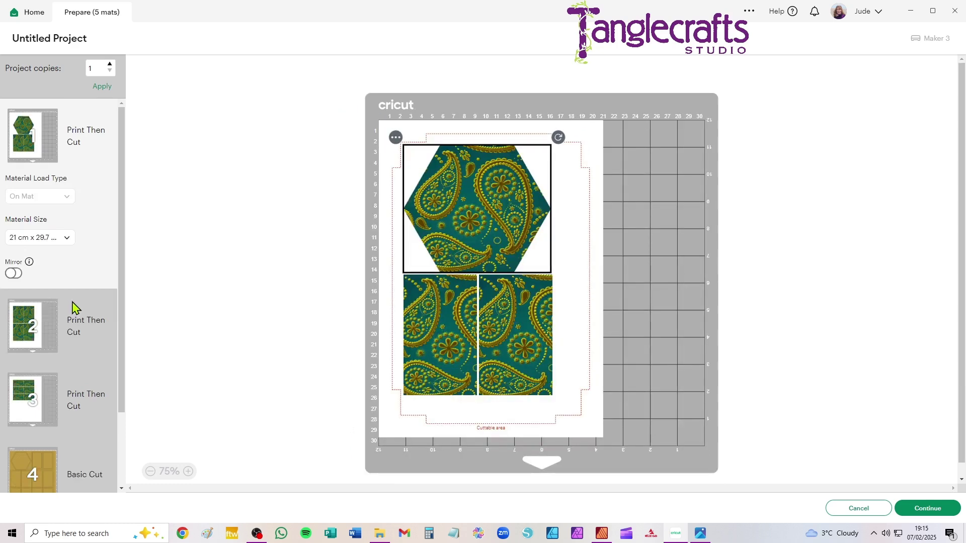
# Set the Print Then Cut material size to 21.6 cm x 27.9 cm (Letter) and the Basic Cut material size to 21 cm x 29.7 cm (A4).
pyautogui.click(62, 238)
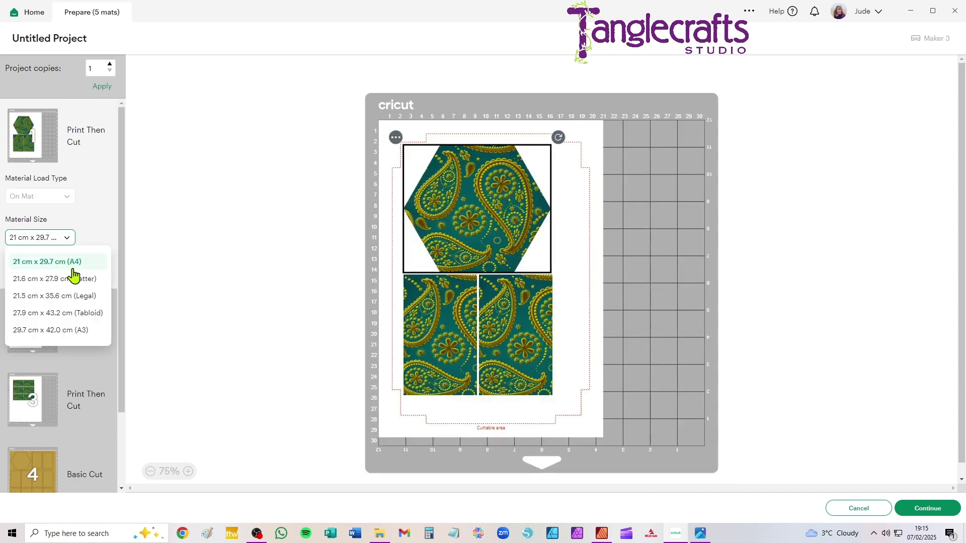
pyautogui.click(80, 279)
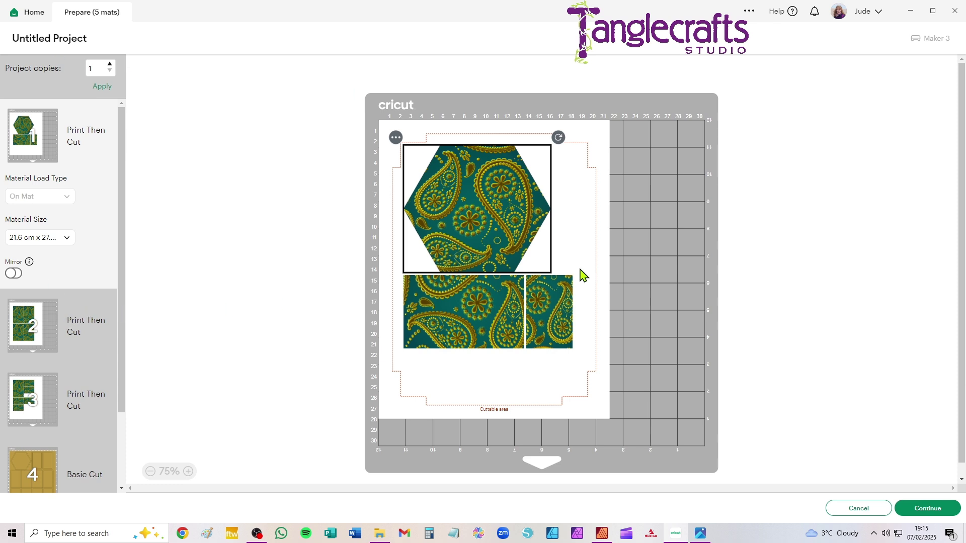
pyautogui.scroll(-2, 103, 375)
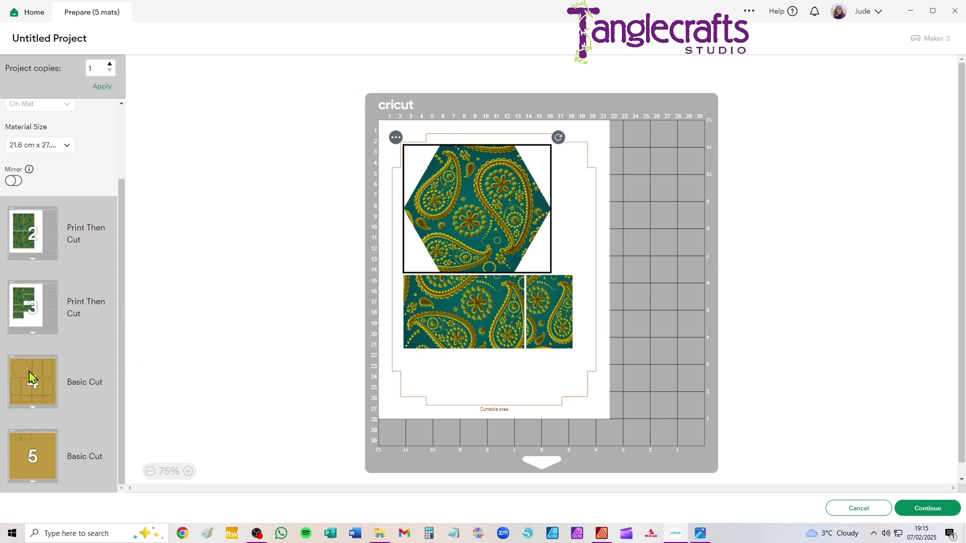
pyautogui.click(47, 373)
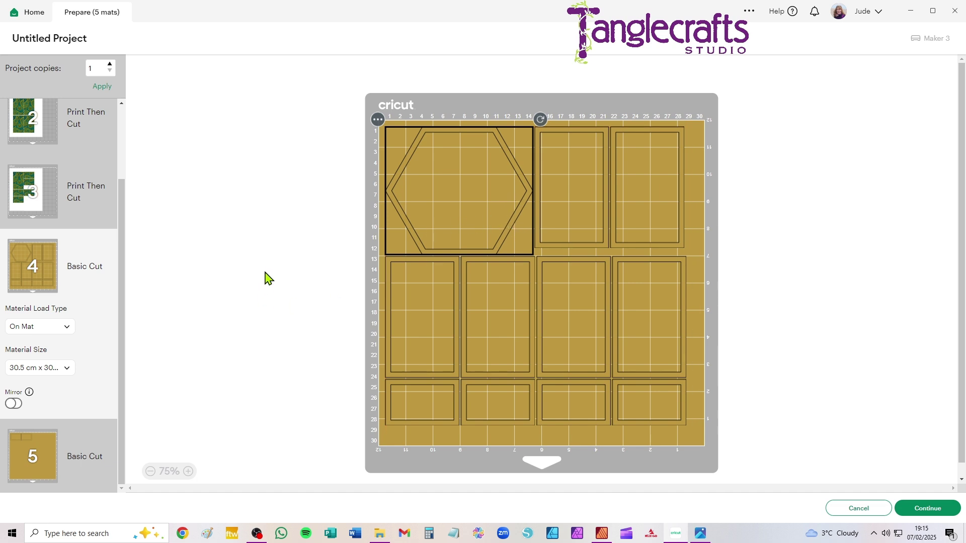
pyautogui.click(53, 373)
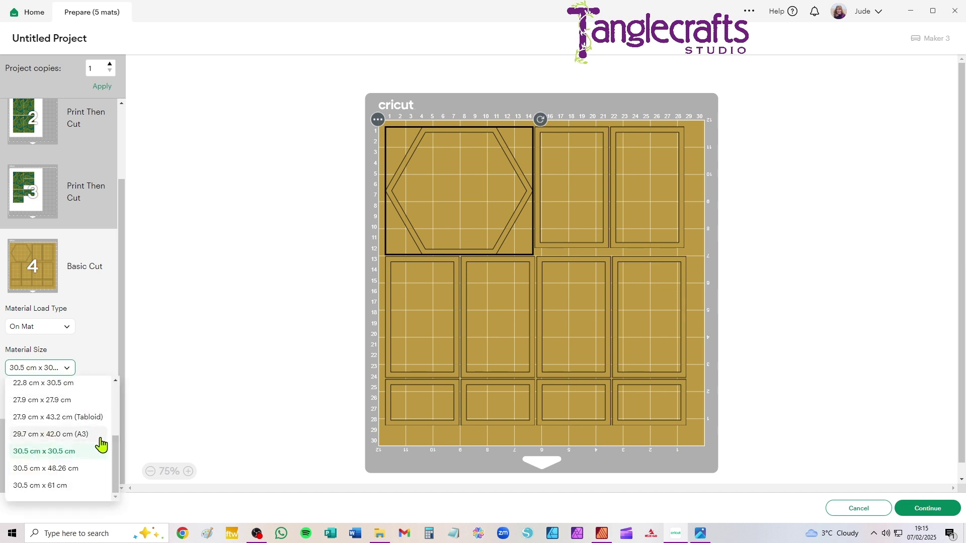
pyautogui.moveTo(116, 456); pyautogui.dragTo(129, 366)
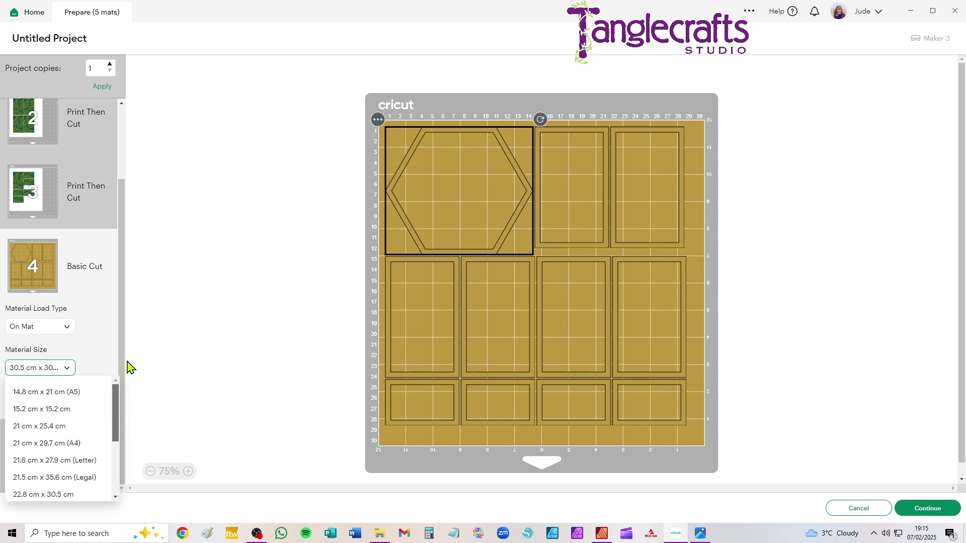
pyautogui.click(77, 447)
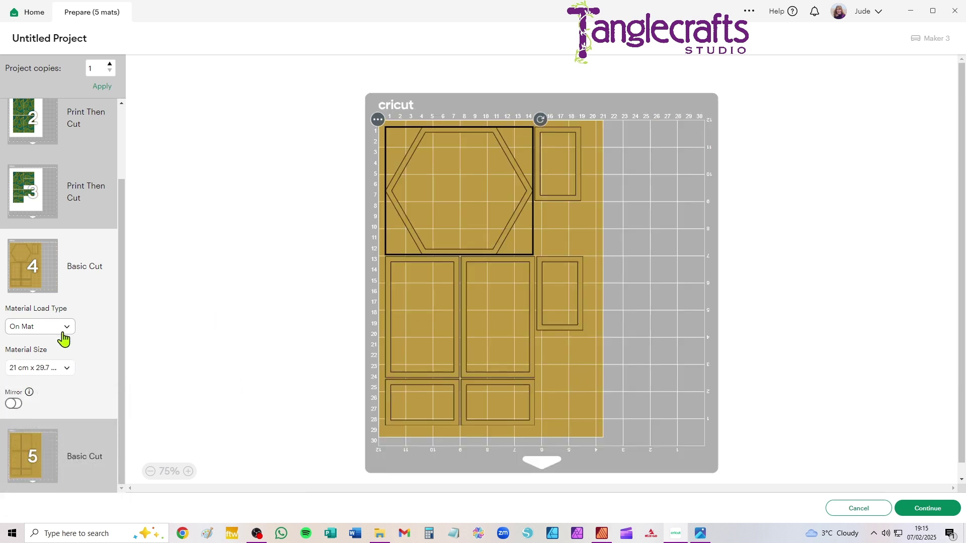
# Set the Basic Cut material size to 21.6 cm x 27.9 cm (Letter), and nest mat 4's two small frames inside the hexagonal and first large rectangular frames.
pyautogui.click(63, 372)
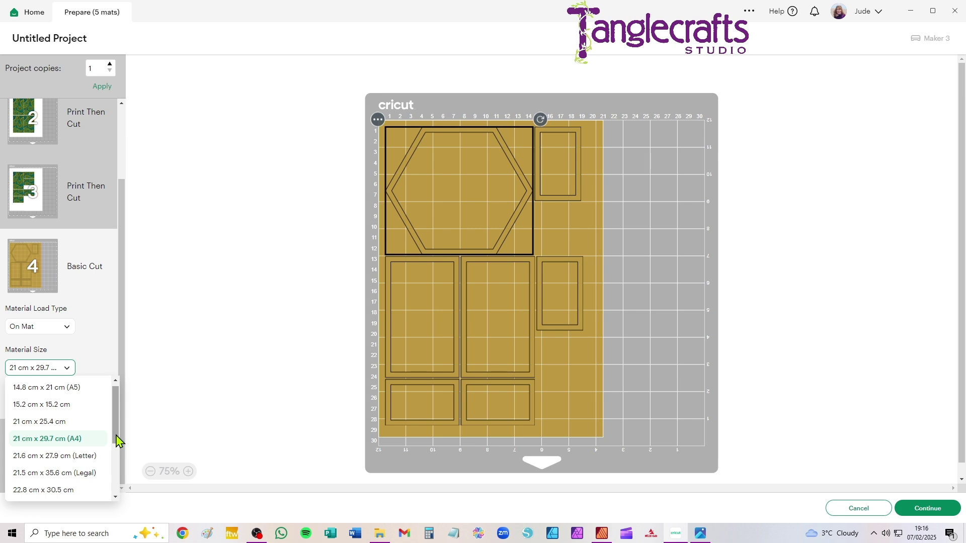
pyautogui.click(100, 456)
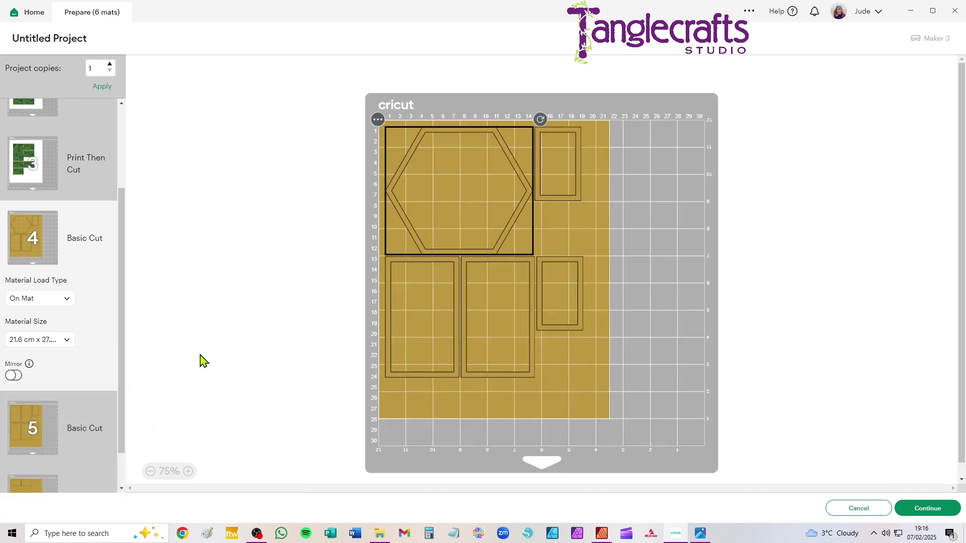
pyautogui.scroll(-1, 81, 400)
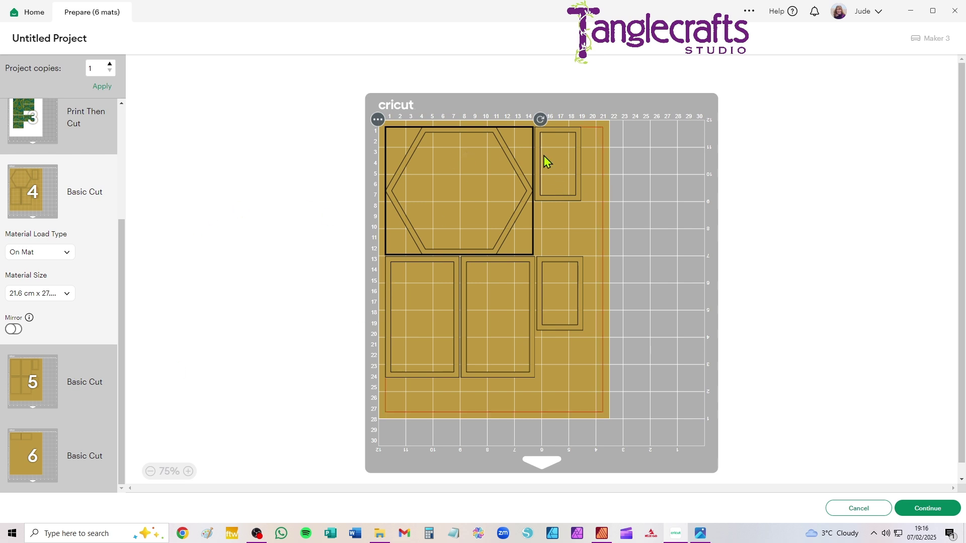
pyautogui.moveTo(563, 200); pyautogui.dragTo(468, 226)
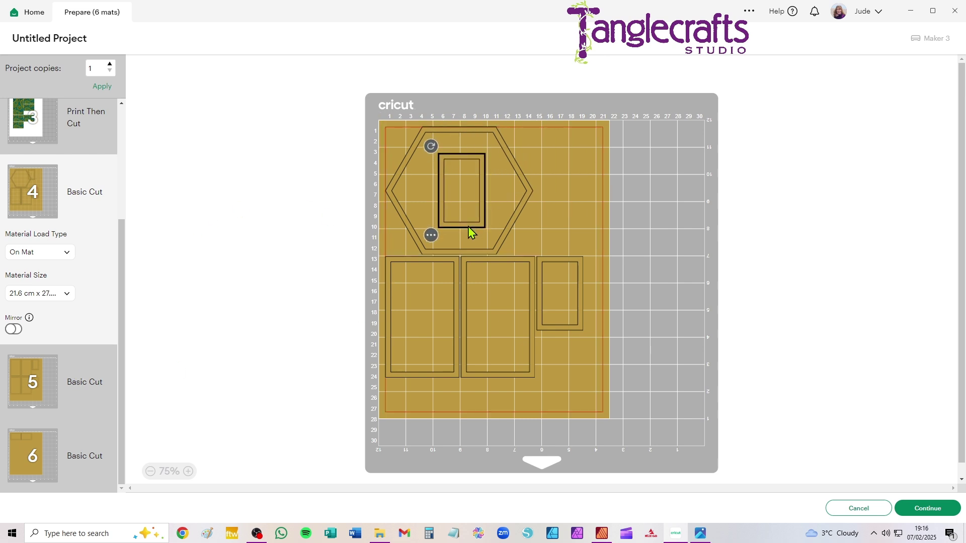
pyautogui.moveTo(566, 330); pyautogui.dragTo(429, 353)
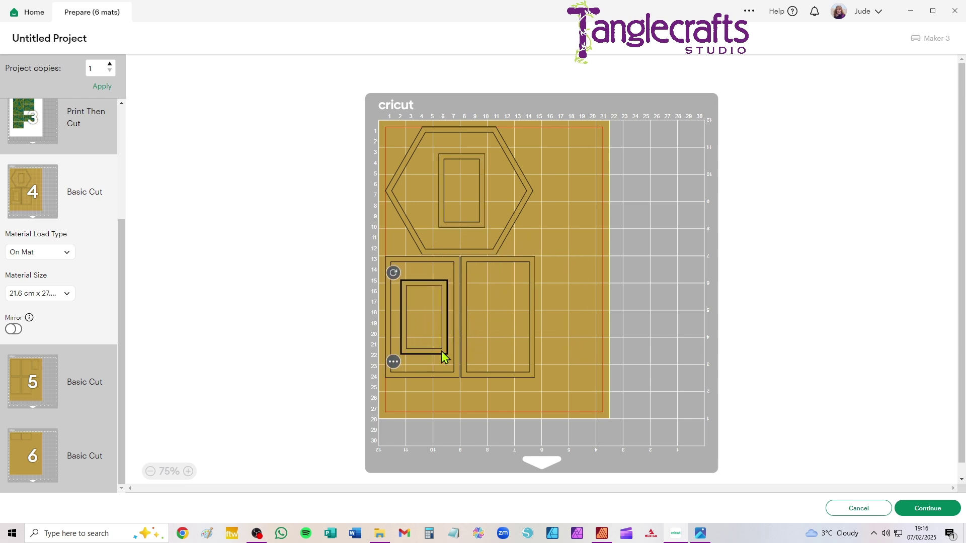
# Select both small frames on mat 6 and move them to mat 4.
pyautogui.click(26, 457)
pyautogui.moveTo(601, 96); pyautogui.dragTo(282, 228)
pyautogui.click(378, 119)
pyautogui.click(375, 142)
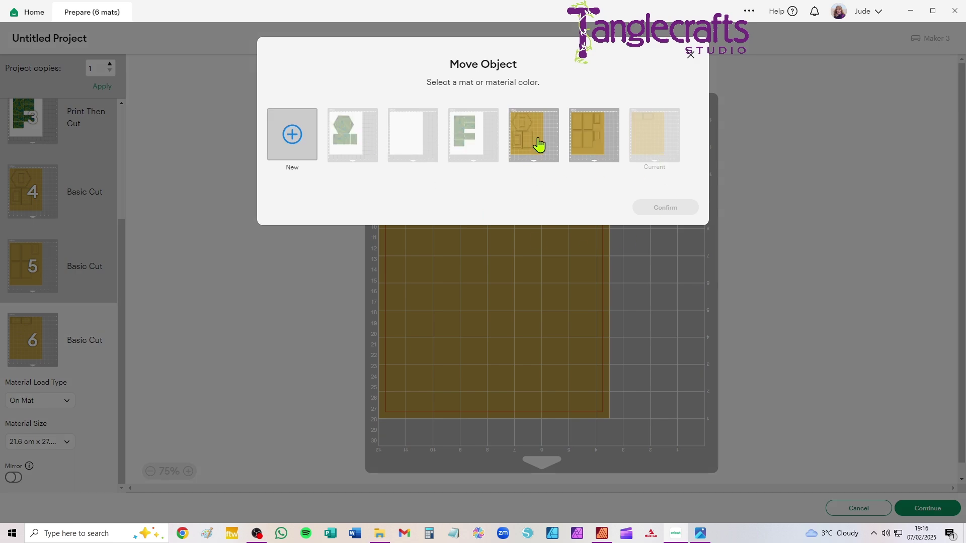
pyautogui.click(535, 143)
pyautogui.click(665, 208)
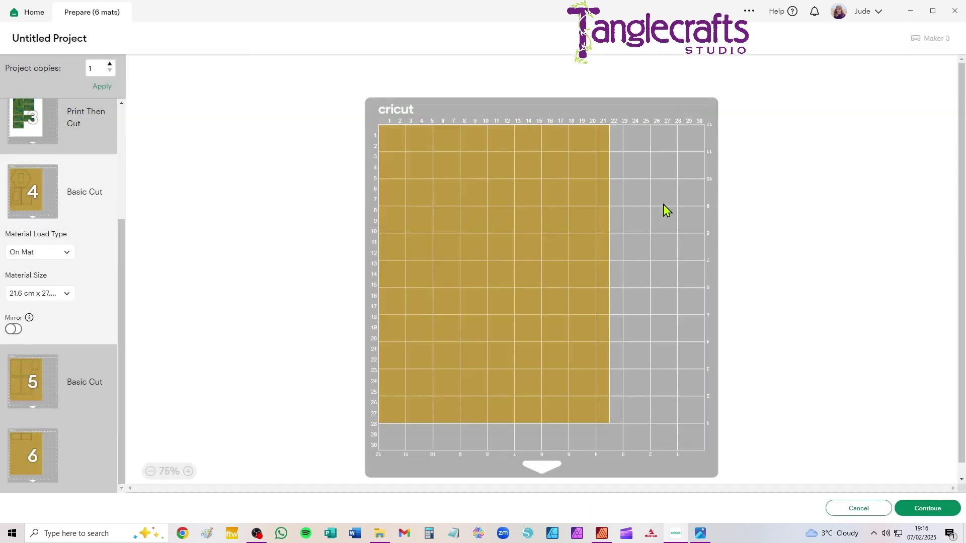
# Rotate the two transferred small frames upright and place them in the free space beside the hexagon and large rectangles on mat 4.
pyautogui.moveTo(521, 172); pyautogui.dragTo(580, 210)
pyautogui.moveTo(605, 161); pyautogui.dragTo(574, 210)
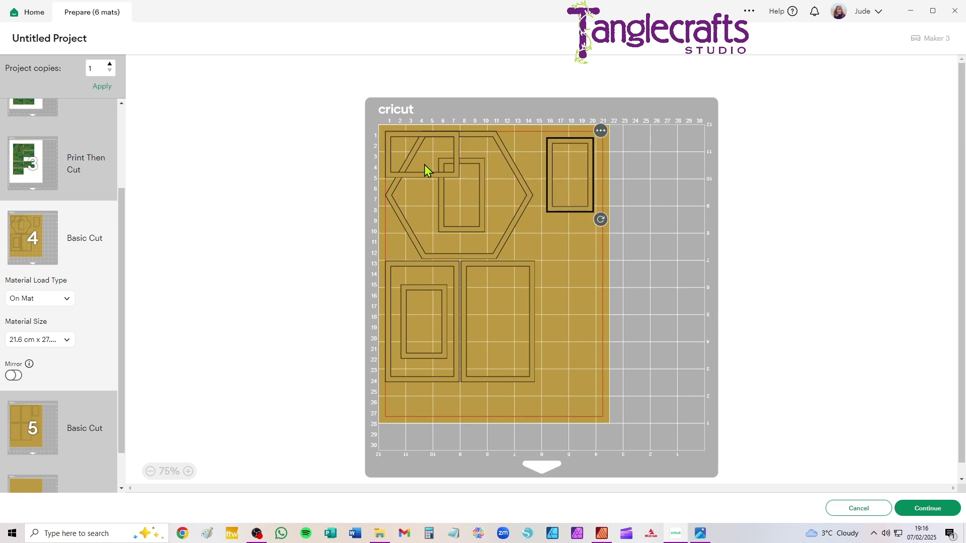
pyautogui.moveTo(399, 174); pyautogui.dragTo(539, 342)
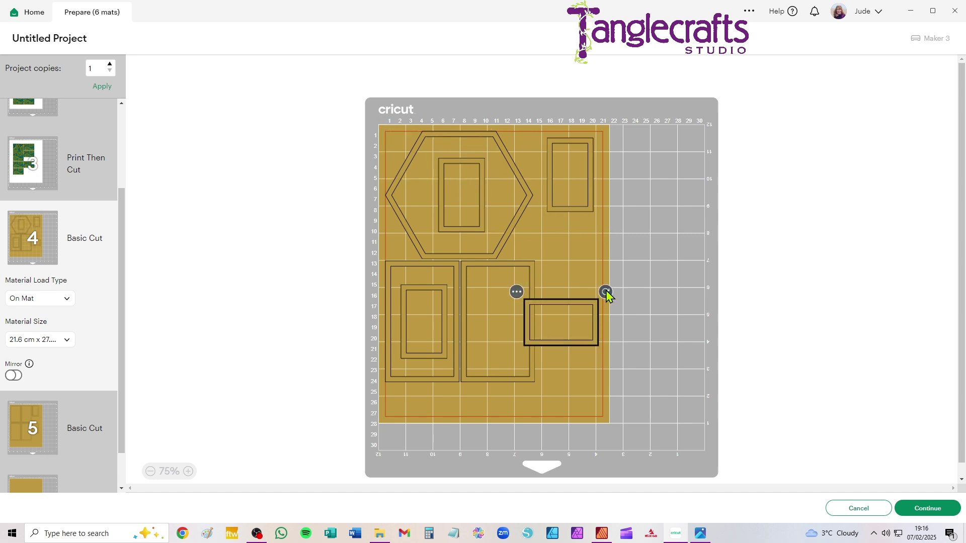
pyautogui.moveTo(606, 292); pyautogui.dragTo(521, 267)
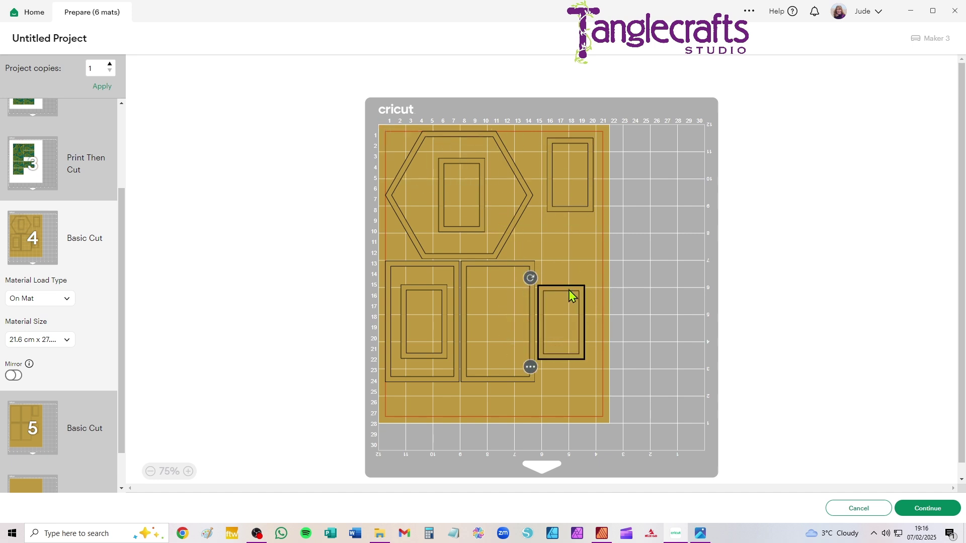
pyautogui.moveTo(568, 290); pyautogui.dragTo(574, 255)
# Cancel the mat preparation and restart it with a Print Then Cut material size of 21 cm x 29.7 cm (A4).
pyautogui.scroll(-1, 94, 297)
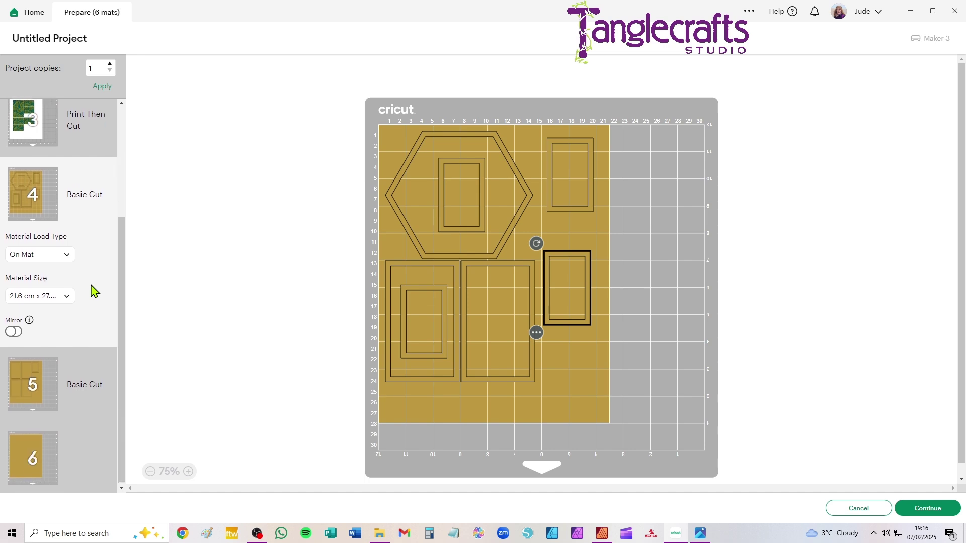
pyautogui.scroll(4, 93, 291)
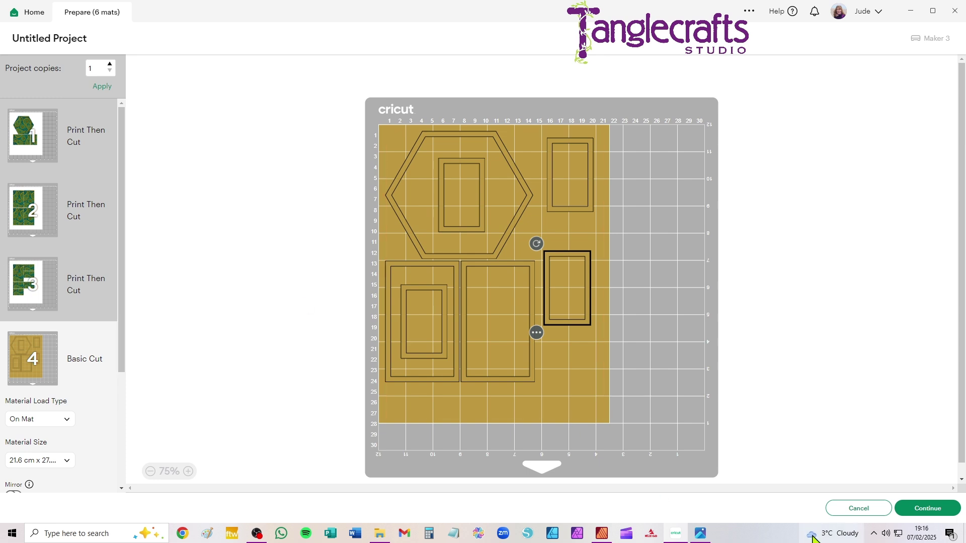
pyautogui.click(859, 508)
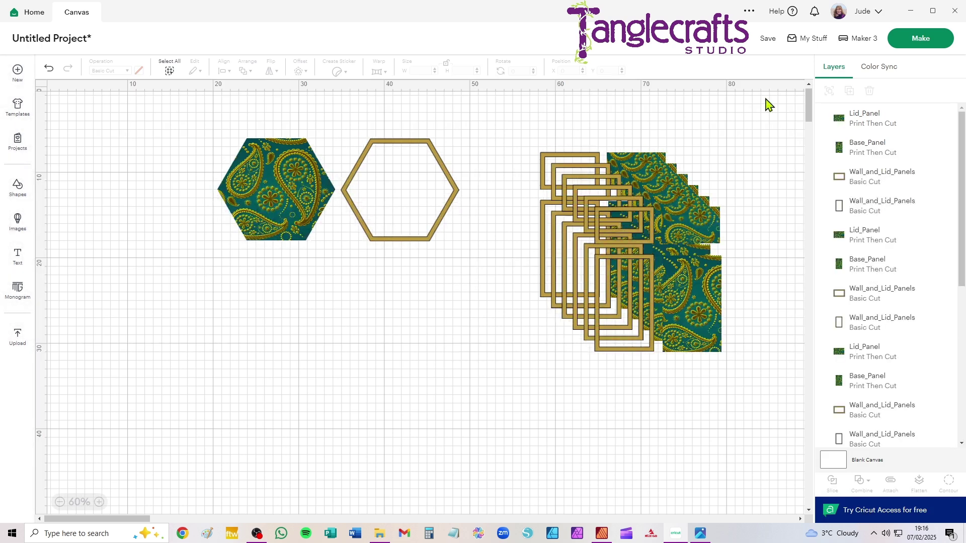
pyautogui.click(921, 39)
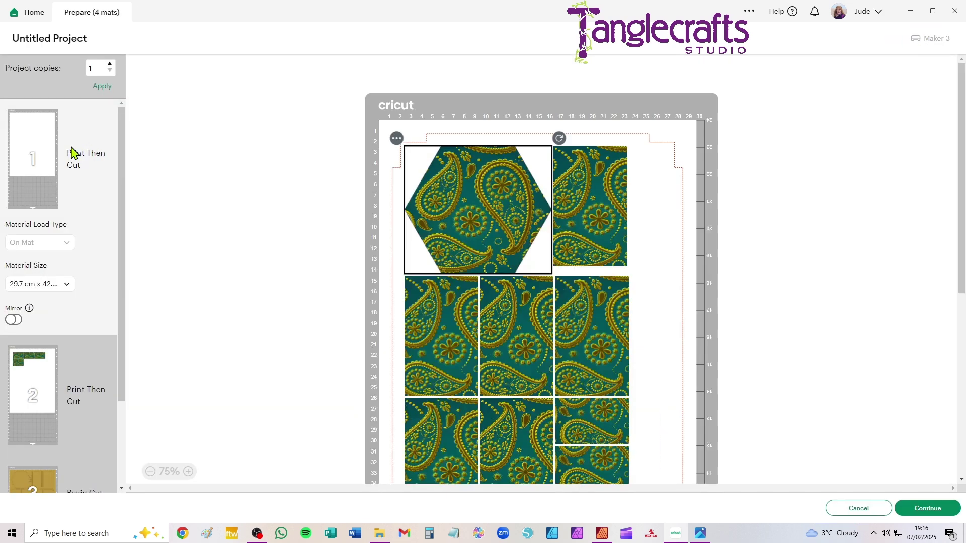
pyautogui.click(51, 290)
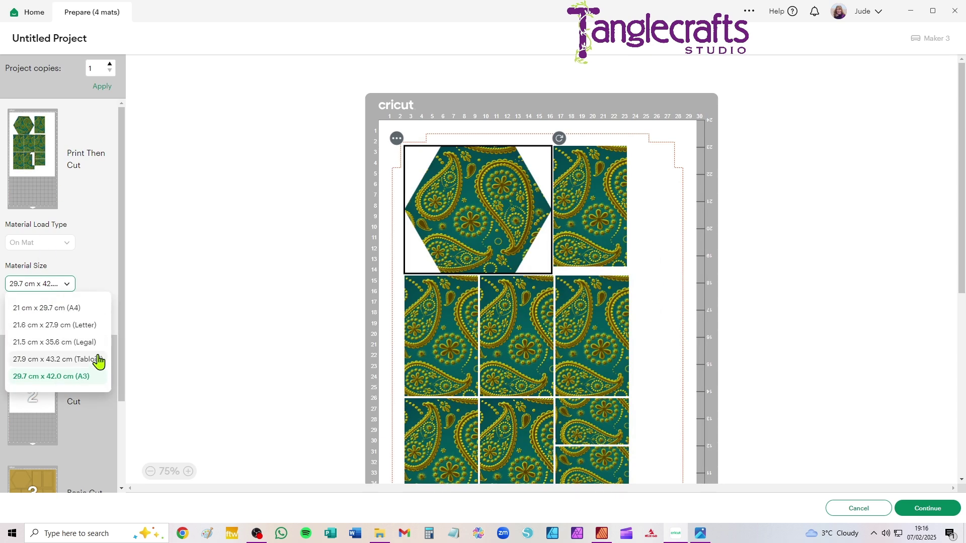
pyautogui.click(71, 309)
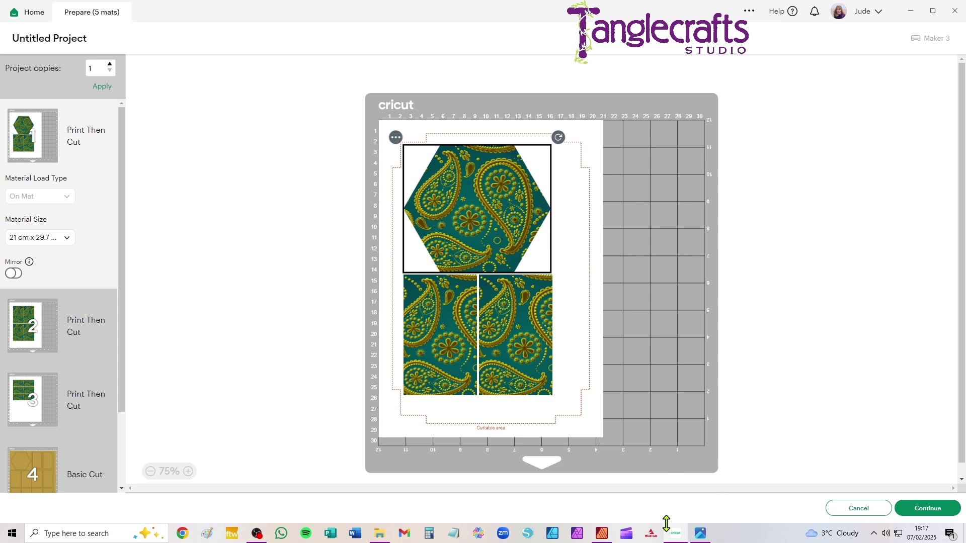
# Switch to the photo viewer, examine the finished box photos 2.jpg and 3.jpg, and return to Cricut Design Space.
pyautogui.click(703, 532)
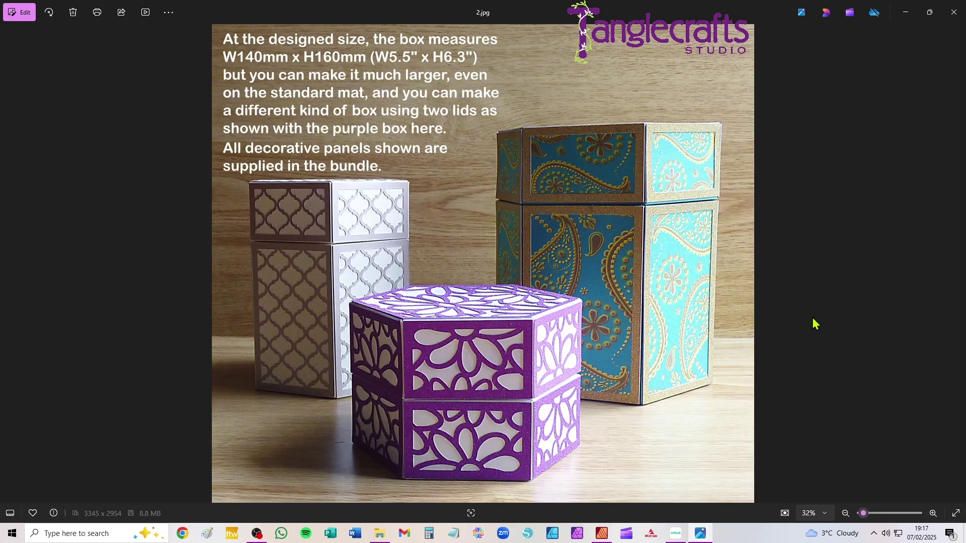
pyautogui.click(957, 263)
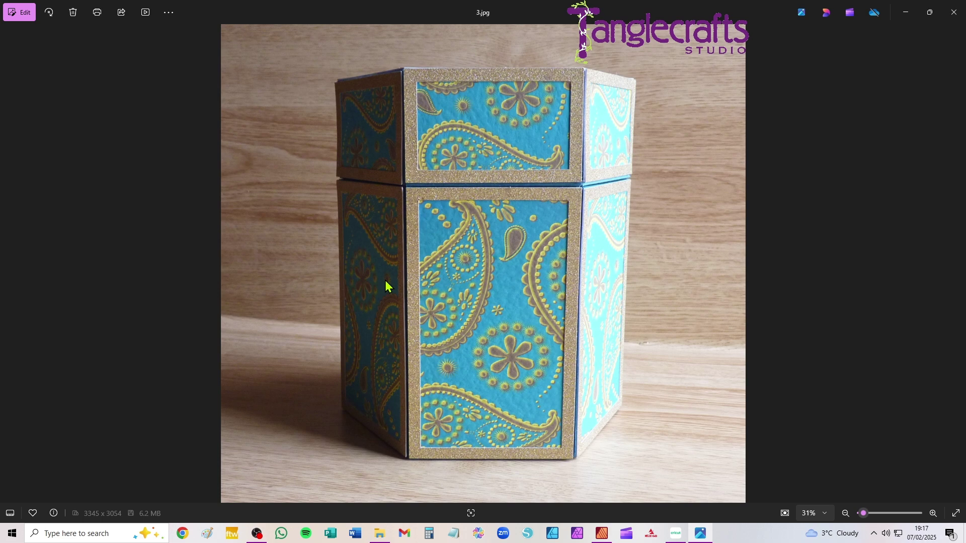
pyautogui.click(676, 532)
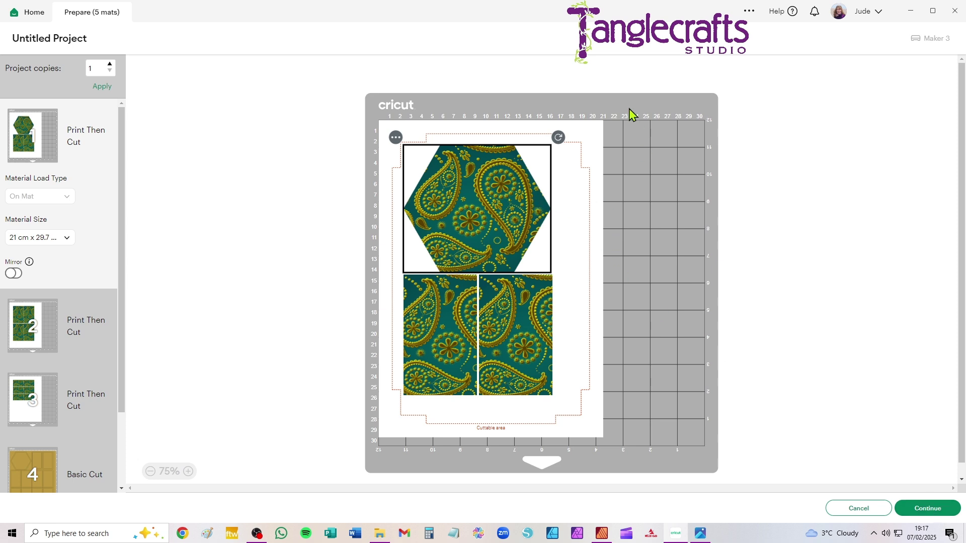
# Continue to the make stage and send the first A4 Print Then Cut mat to the printer using the system print dialog.
pyautogui.click(925, 509)
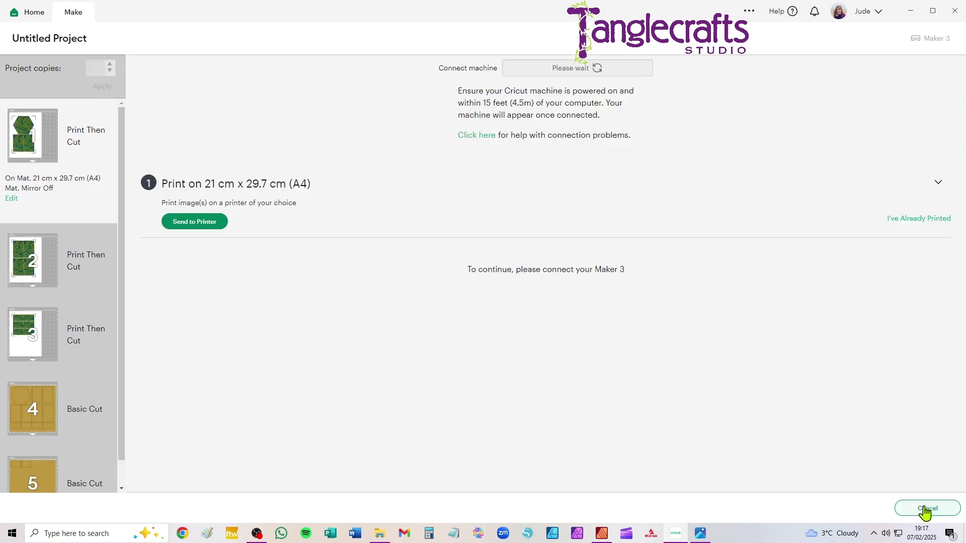
pyautogui.click(200, 222)
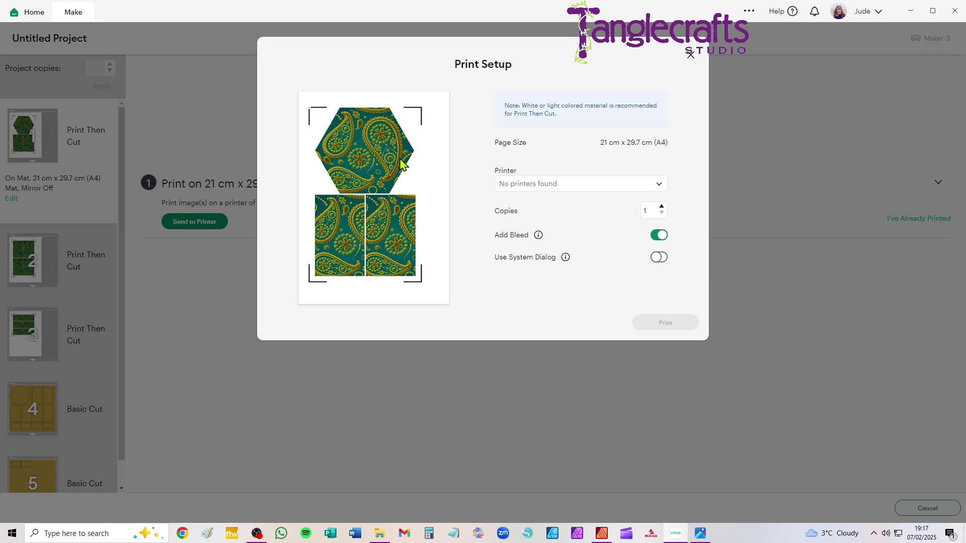
pyautogui.click(658, 257)
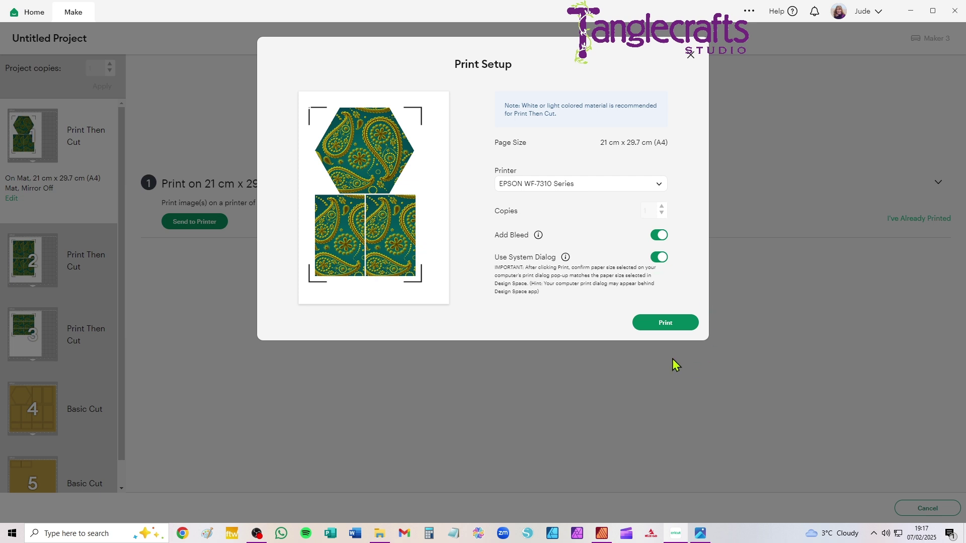
pyautogui.click(668, 323)
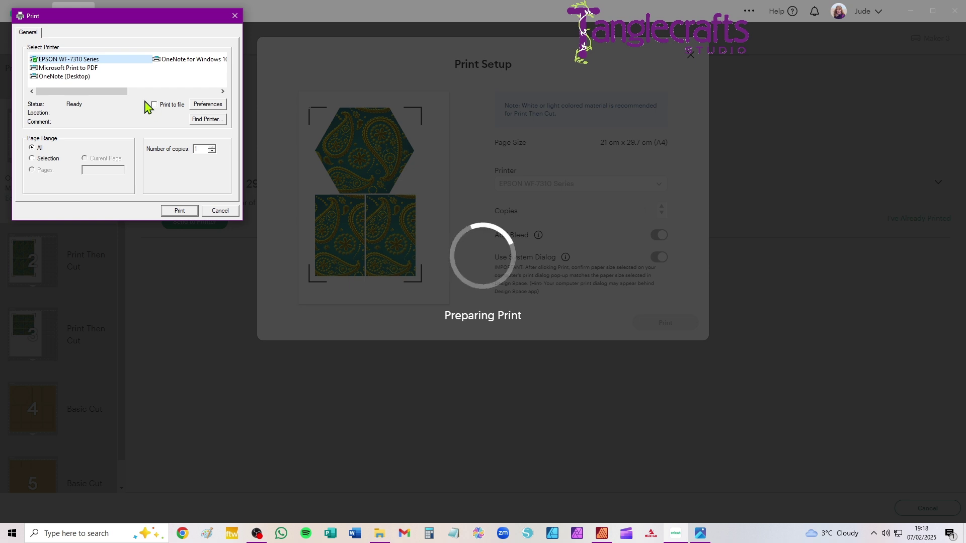
# Set the printing preferences to the Paper Tray source and High quality.
pyautogui.click(205, 105)
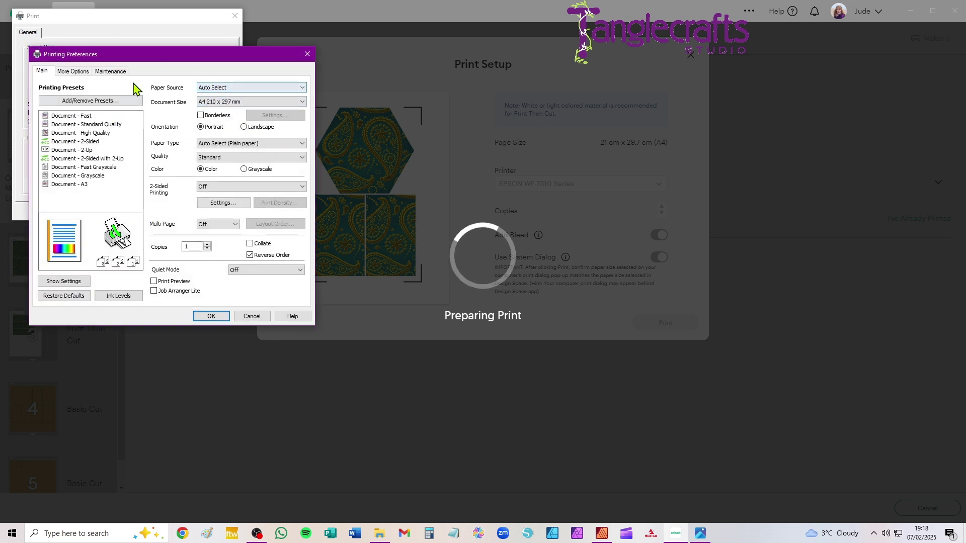
pyautogui.click(209, 89)
pyautogui.click(214, 119)
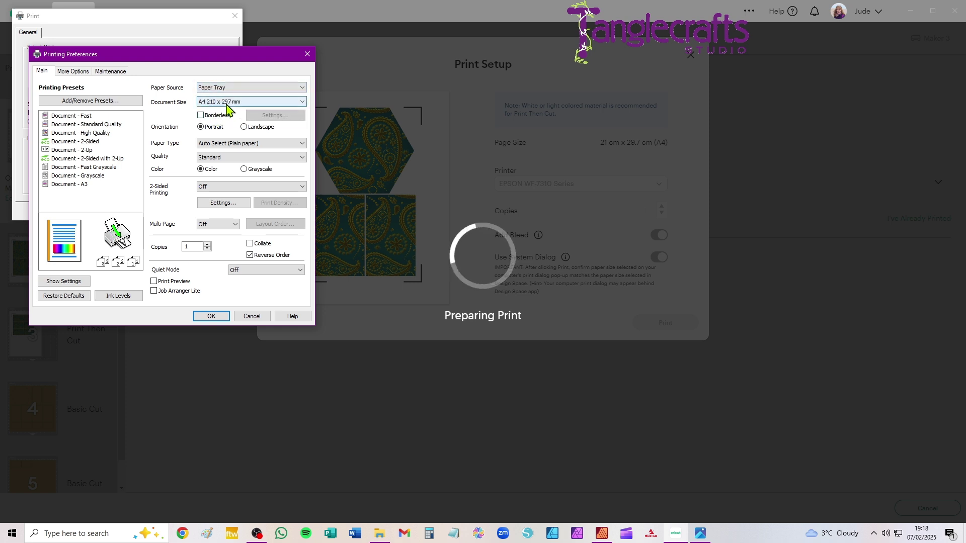
pyautogui.click(216, 158)
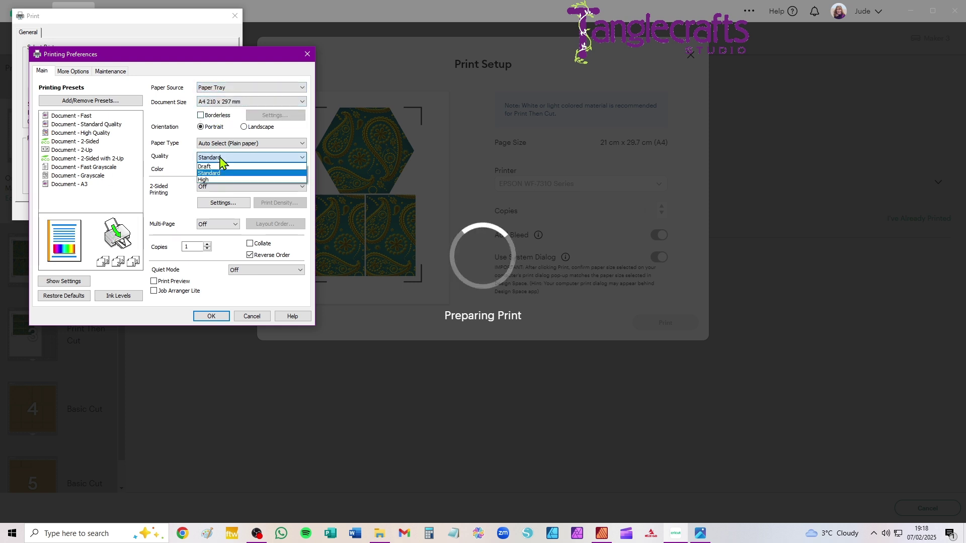
pyautogui.click(209, 179)
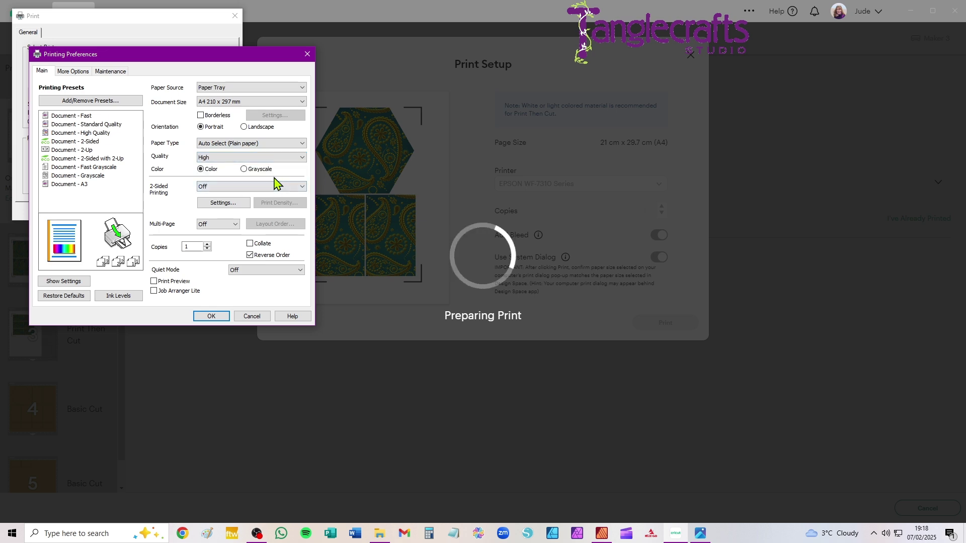
pyautogui.click(211, 317)
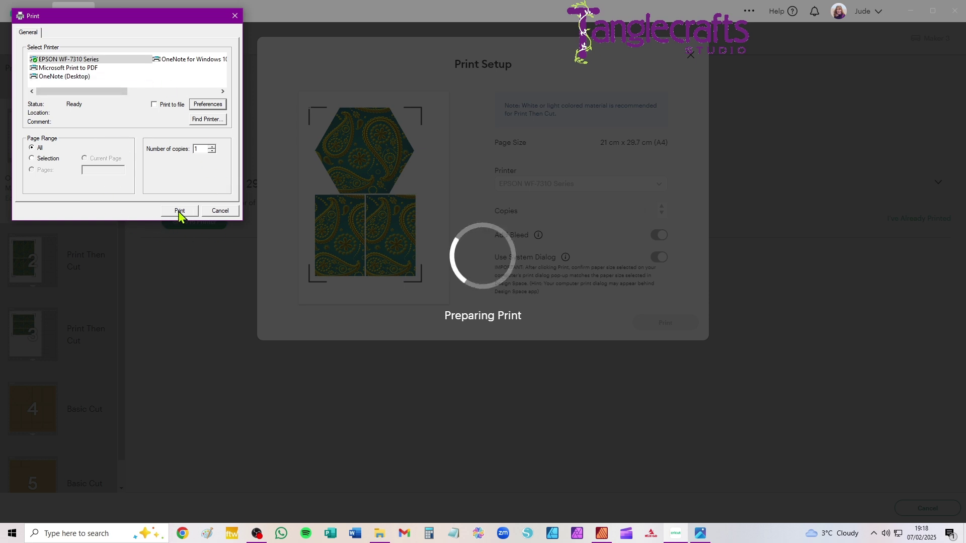
# Cancel the system print job, dismiss the first mat's print quality check, and cancel the cut.
pyautogui.click(217, 212)
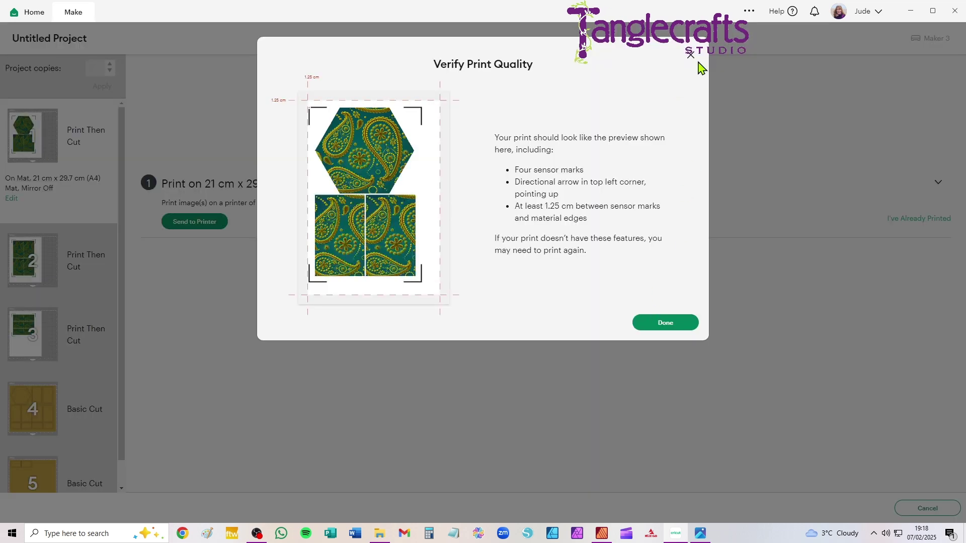
pyautogui.click(662, 324)
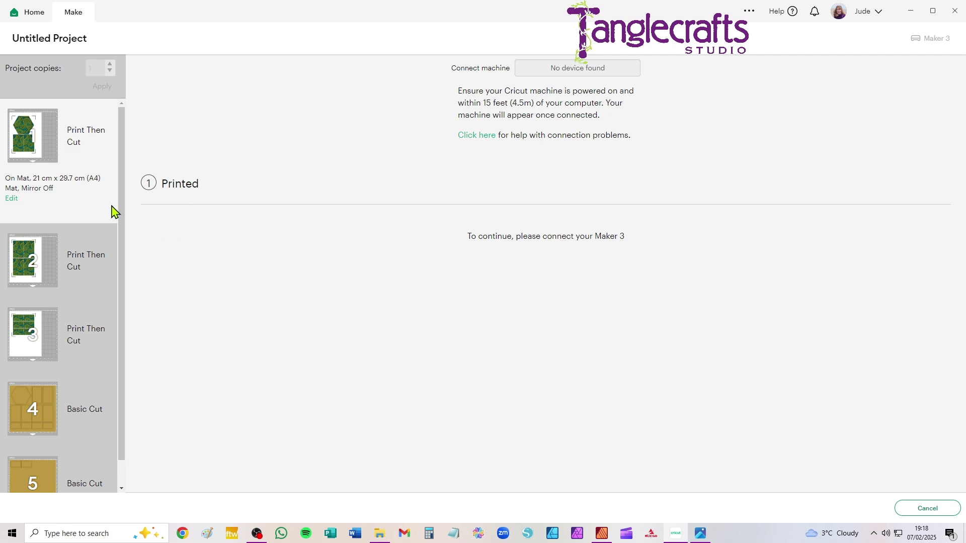
pyautogui.click(179, 185)
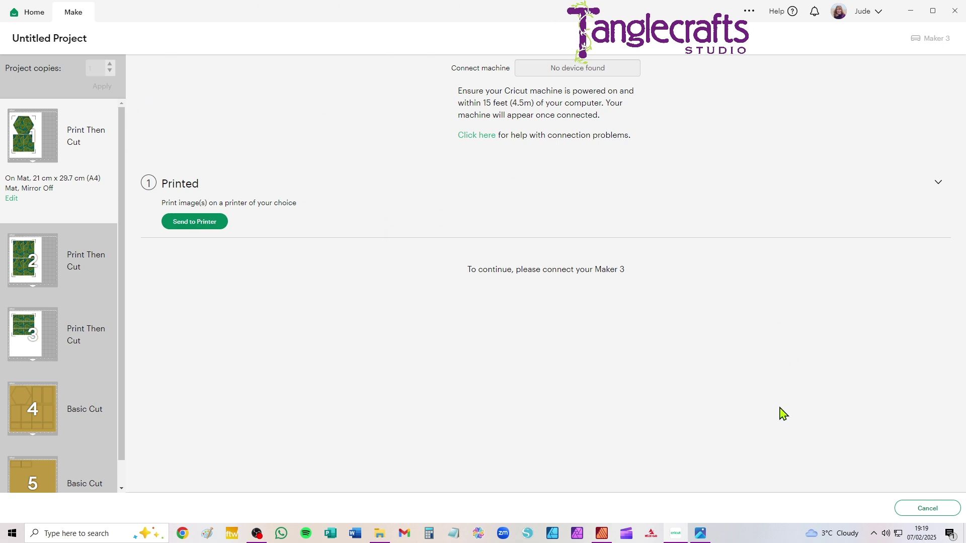
pyautogui.click(928, 509)
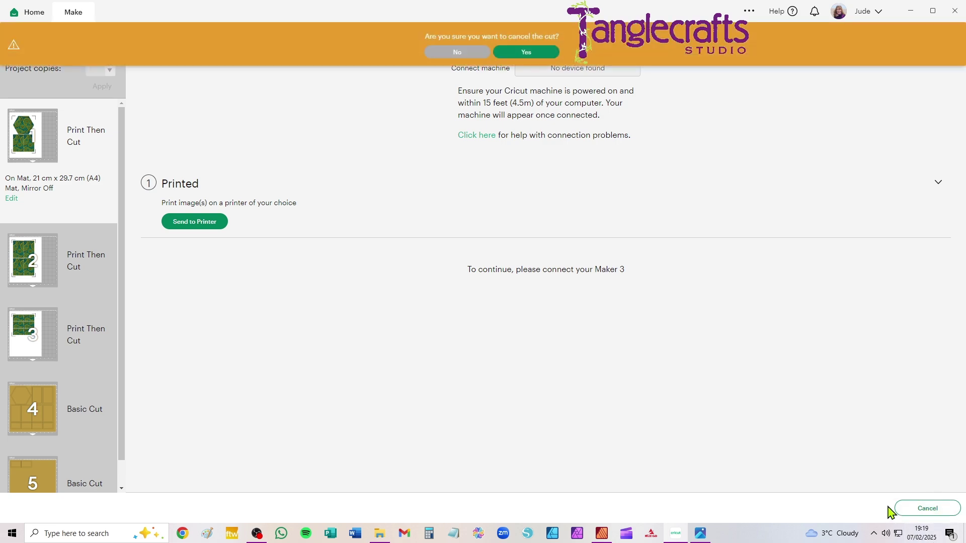
pyautogui.click(527, 53)
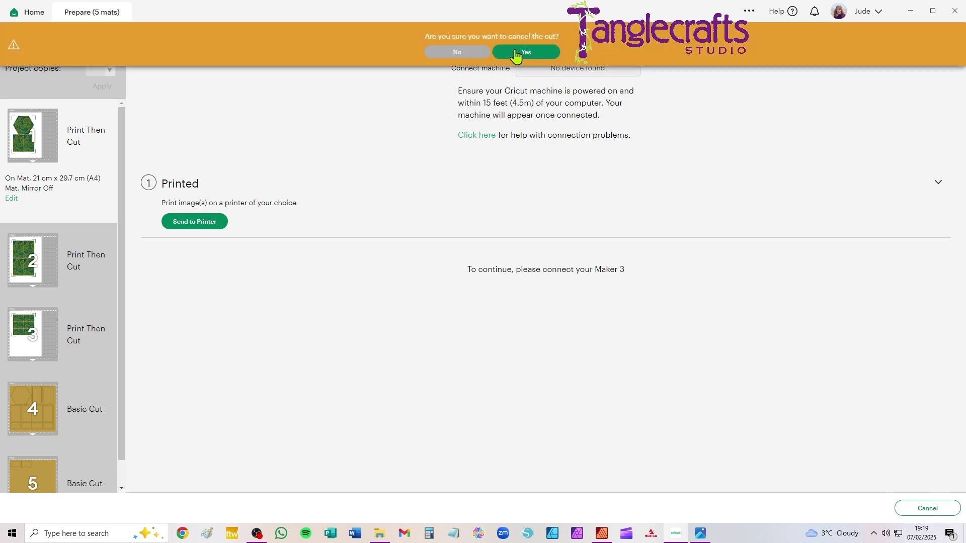
# Switch to the photo viewer and examine the finished box photos from 3.jpg through 6.jpg, going back to 2.jpg.
pyautogui.click(704, 537)
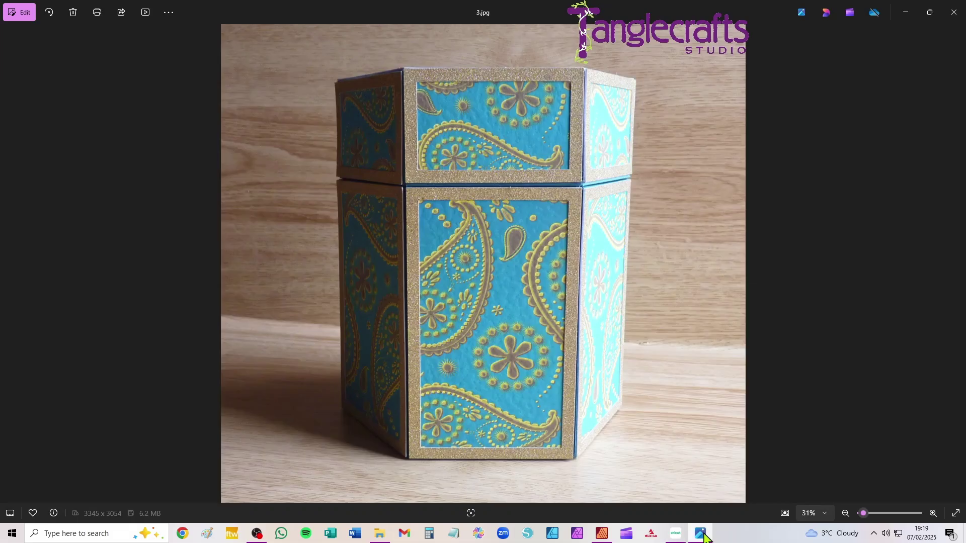
pyautogui.click(955, 264)
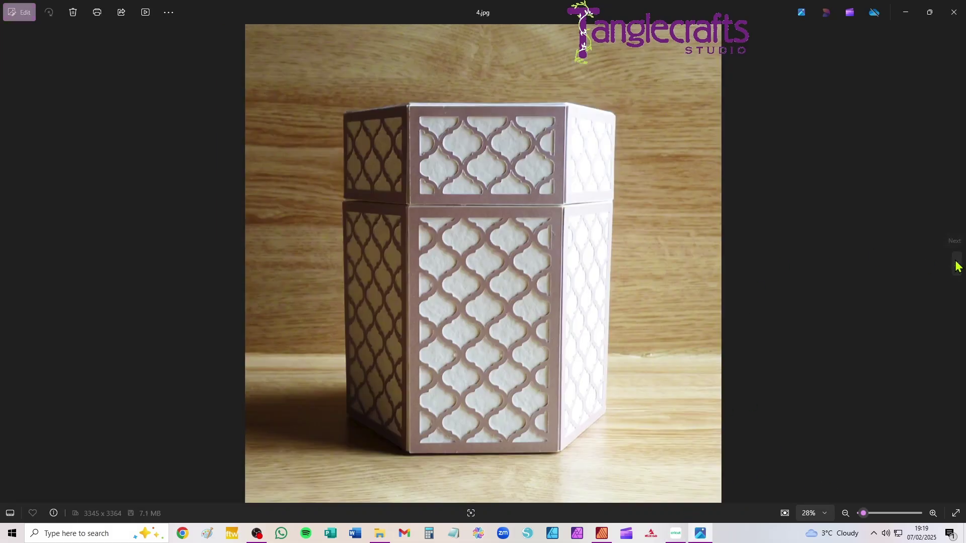
pyautogui.click(957, 265)
pyautogui.click(957, 266)
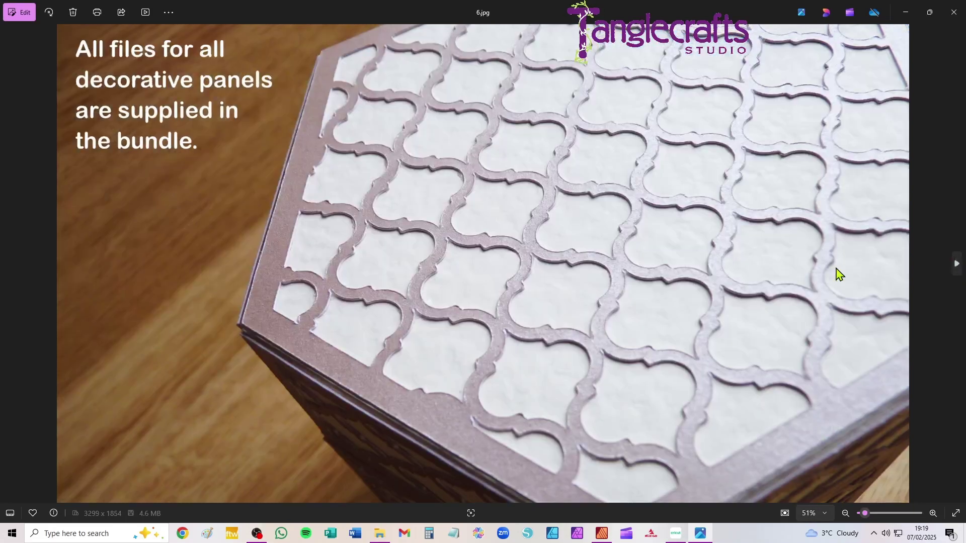
pyautogui.click(9, 267)
pyautogui.click(10, 268)
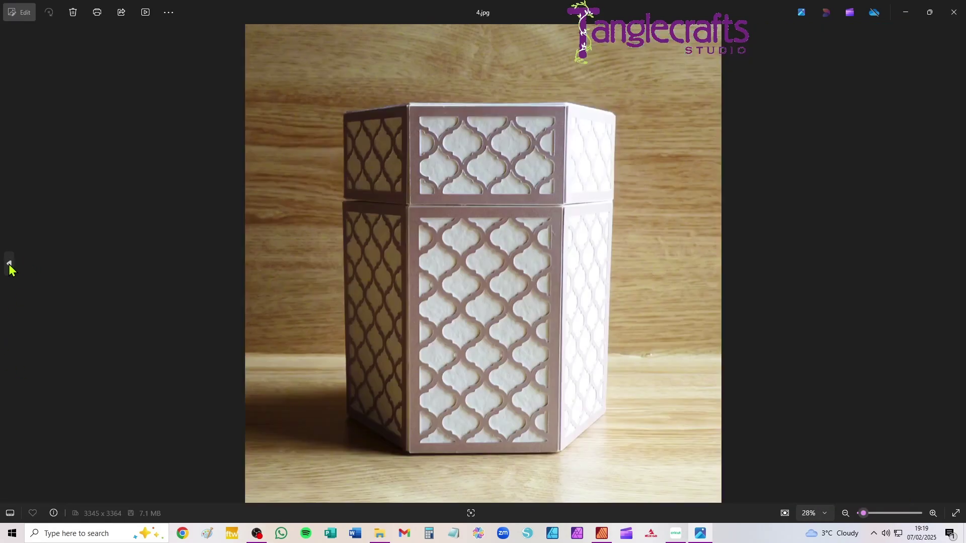
pyautogui.click(9, 267)
pyautogui.click(10, 268)
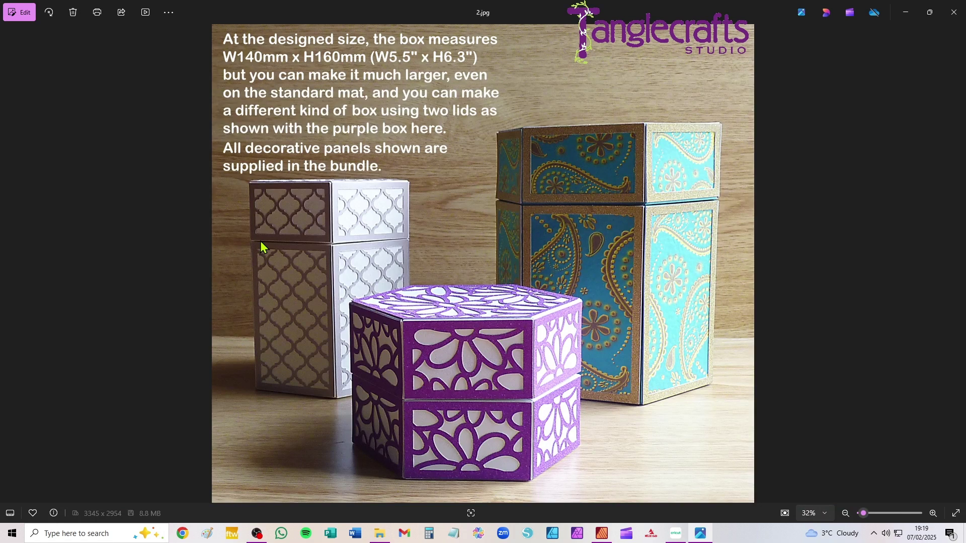